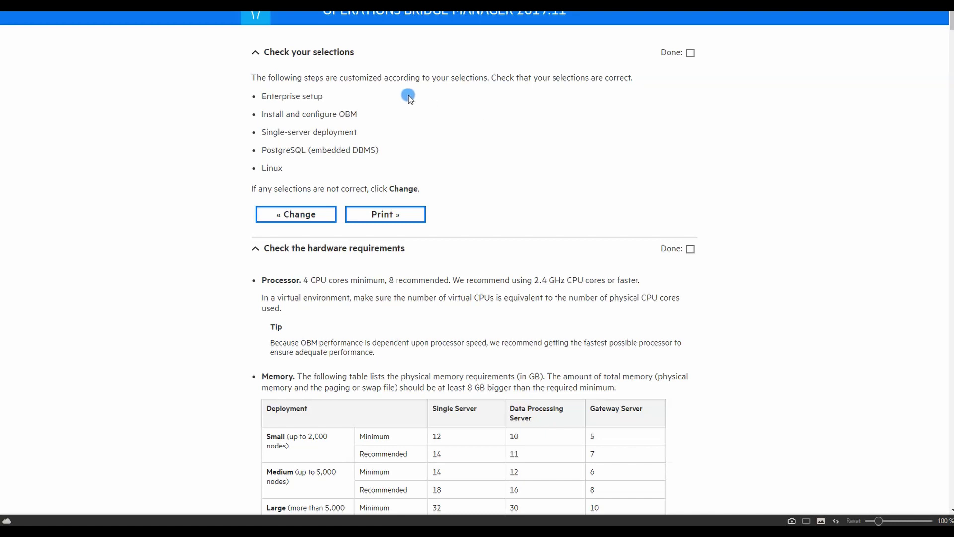
Accept the grammar suggestion to add a comma after "exercise" in the post's opening sentence.
key("super+Down")
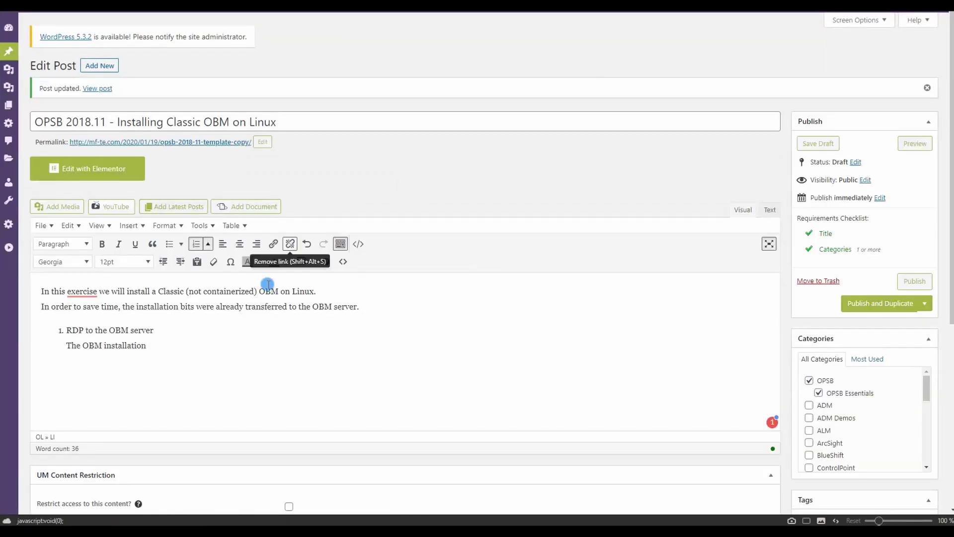
mouse_move(95, 292)
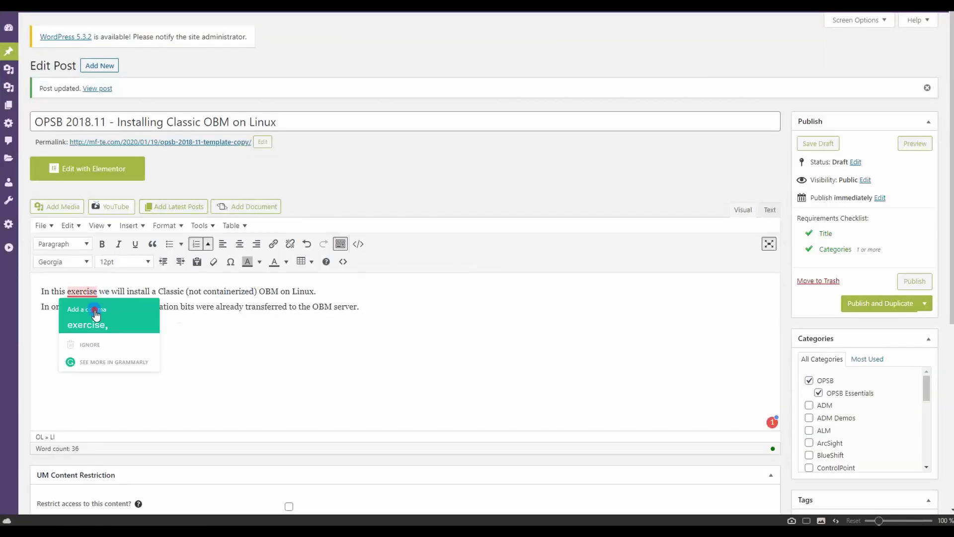
left_click(95, 313)
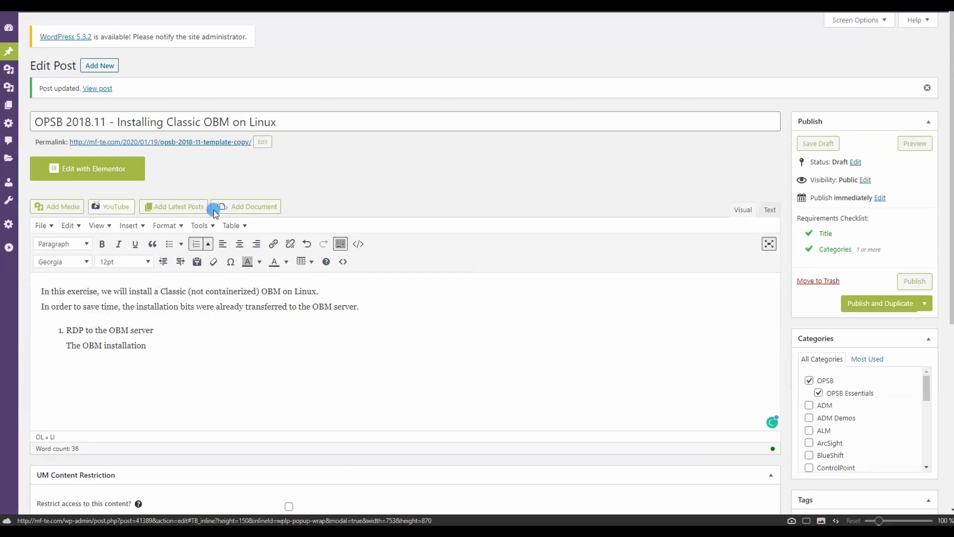
Review the processor, memory and storage requirements in the Operations Bridge Manager 2019.11 installation guide.
left_click(348, 45)
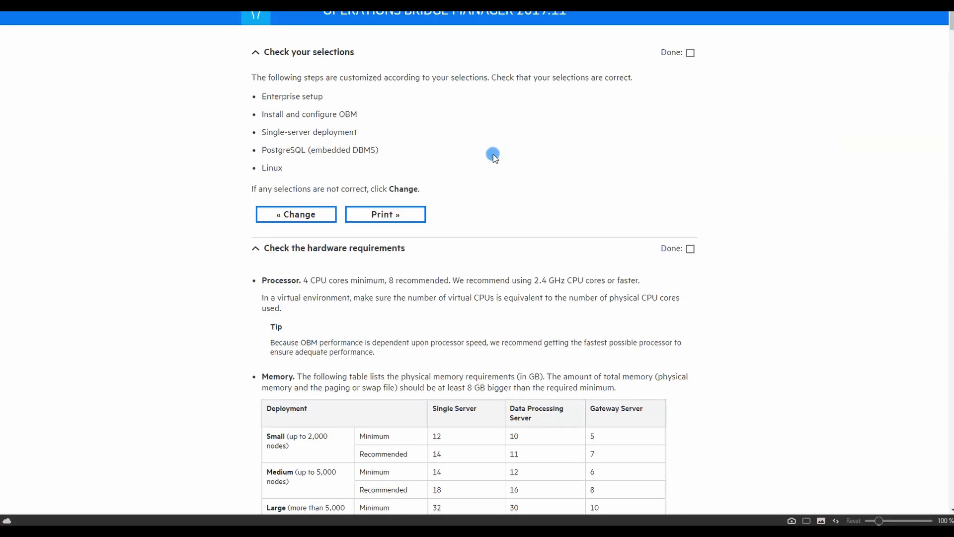
scroll(470, 157, "down", 15)
scroll(473, 145, "up", 15)
scroll(490, 136, "down", 15)
scroll(477, 146, "down", 5)
scroll(480, 146, "up", 15)
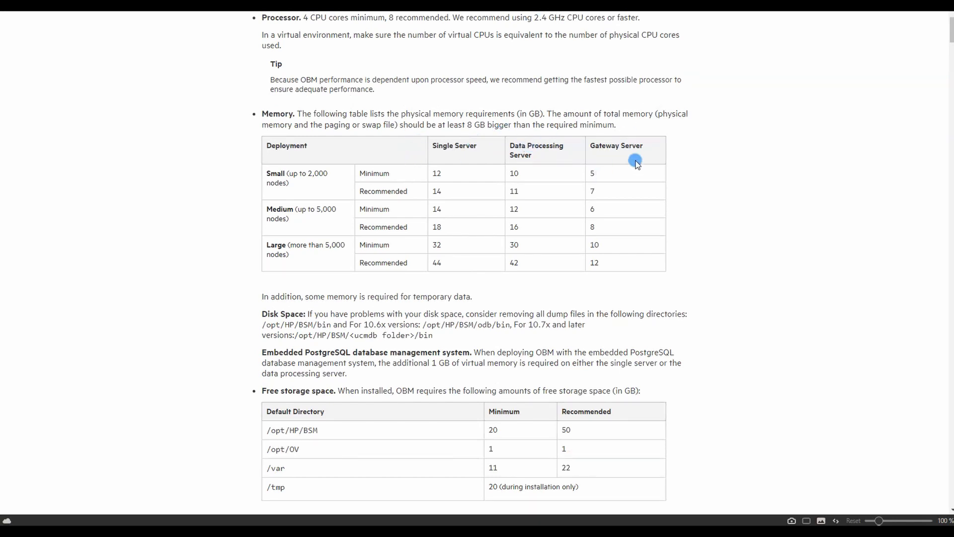
scroll(663, 139, "up", 5)
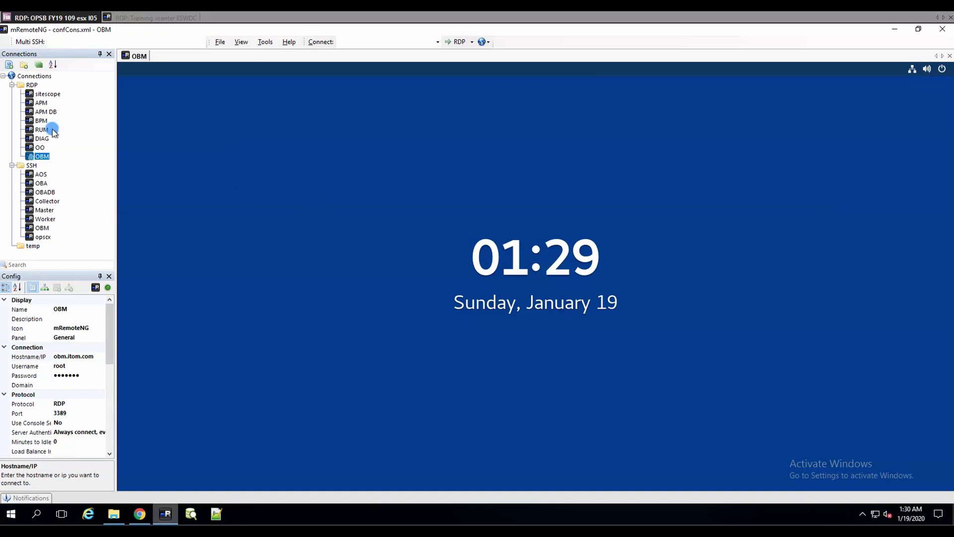
Open an SSH session to the OBM server in mRemoteNG and close the existing RDP session to it.
double_click(42, 228)
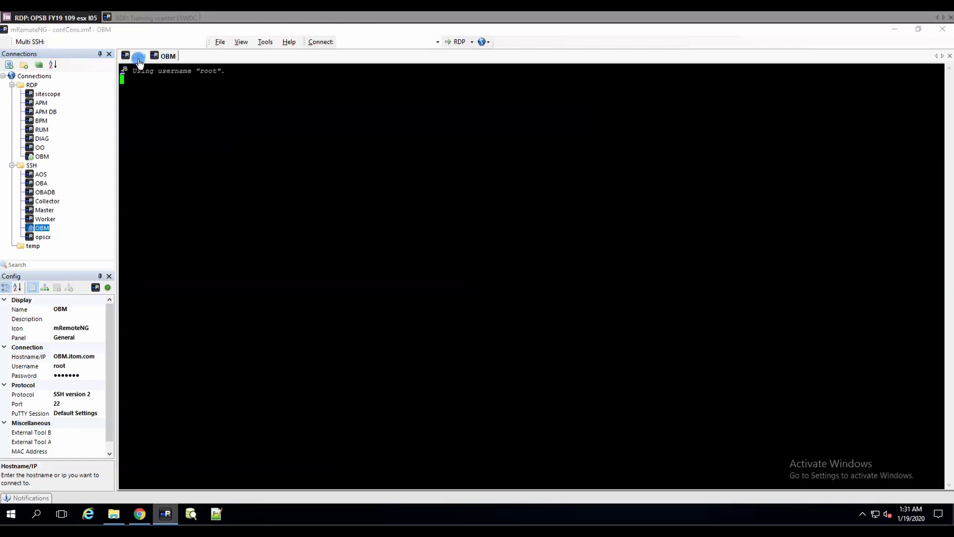
left_click(138, 59)
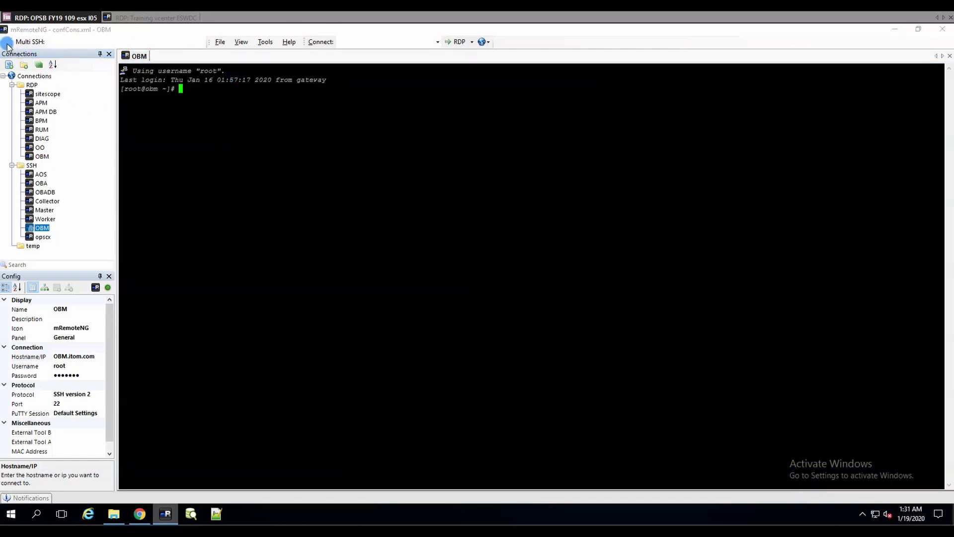
Capture a screenshot of the connection tree and session tab, outlining the SSH OBM entry and the OBM tab with rectangles.
key("Print")
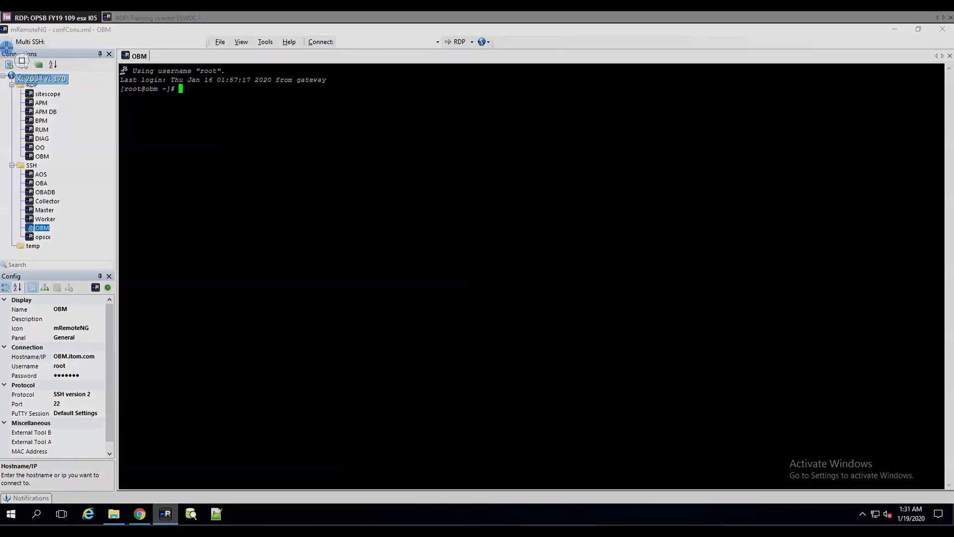
left_click_drag(30, 64, 194, 239)
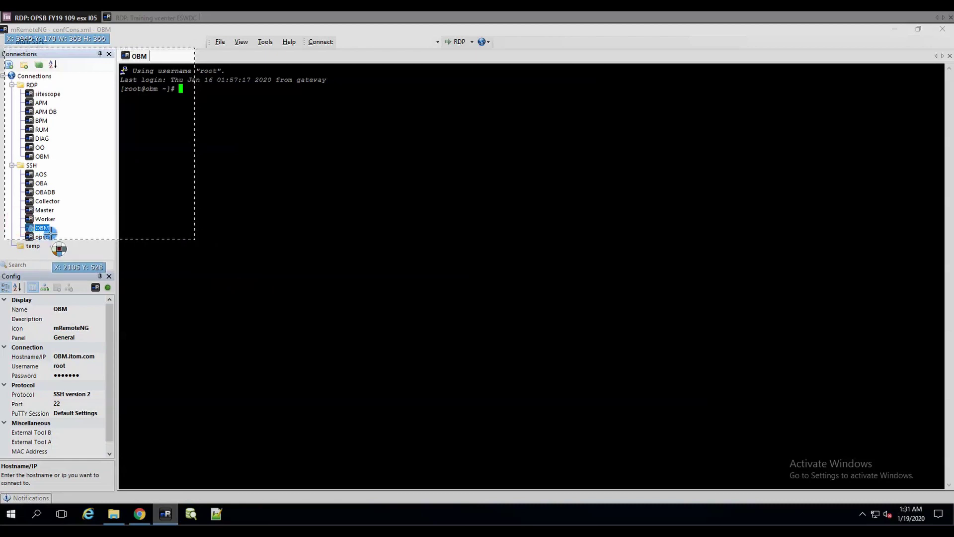
mouse_move(61, 235)
left_mouse_down()
mouse_move(30, 213)
mouse_move(19, 220)
left_mouse_up()
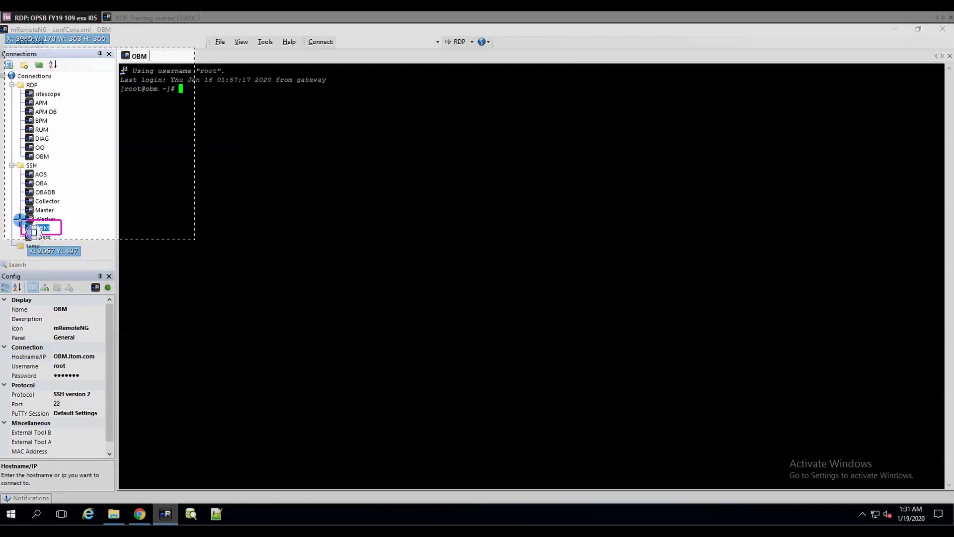
left_click_drag(117, 50, 138, 63)
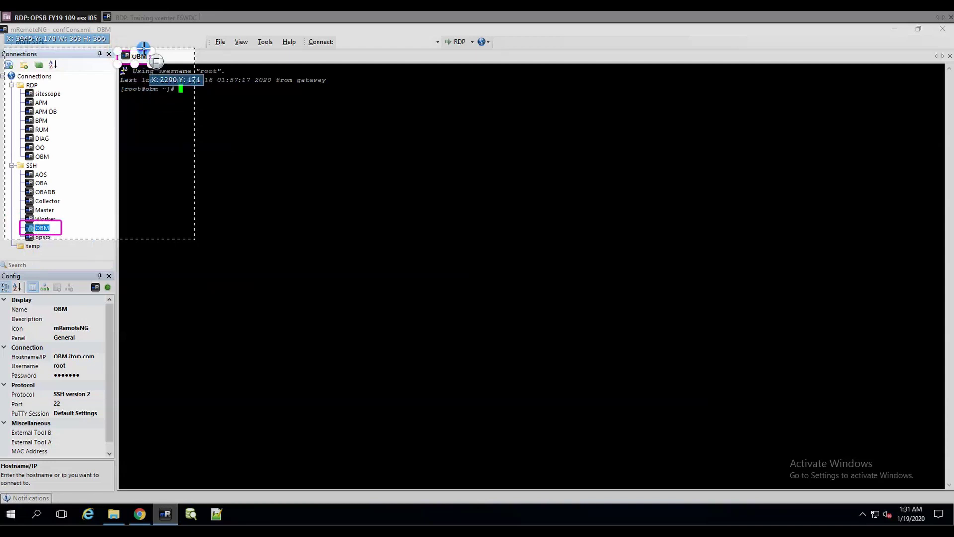
left_click(143, 50)
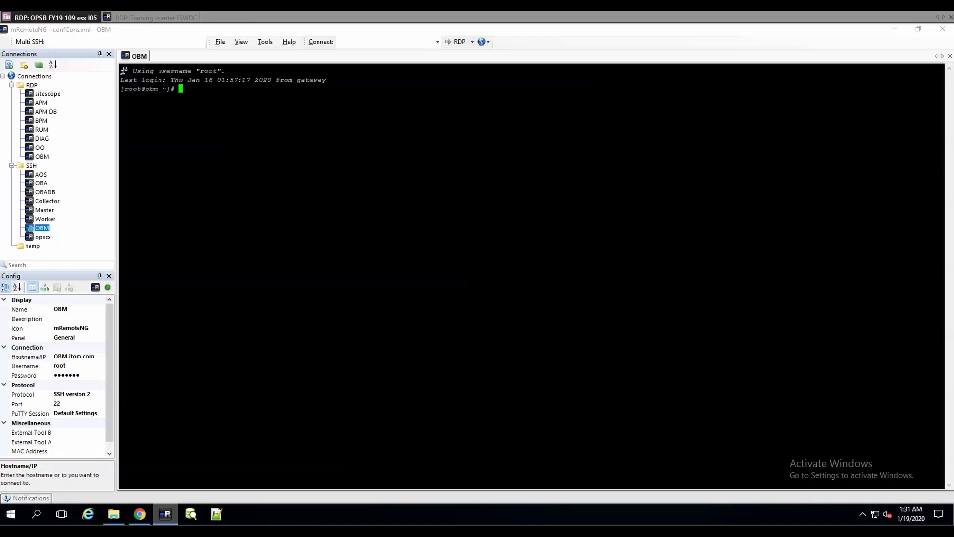
left_click(162, 128)
type("yum install unzip")
left_click(277, 130)
type("initscripts")
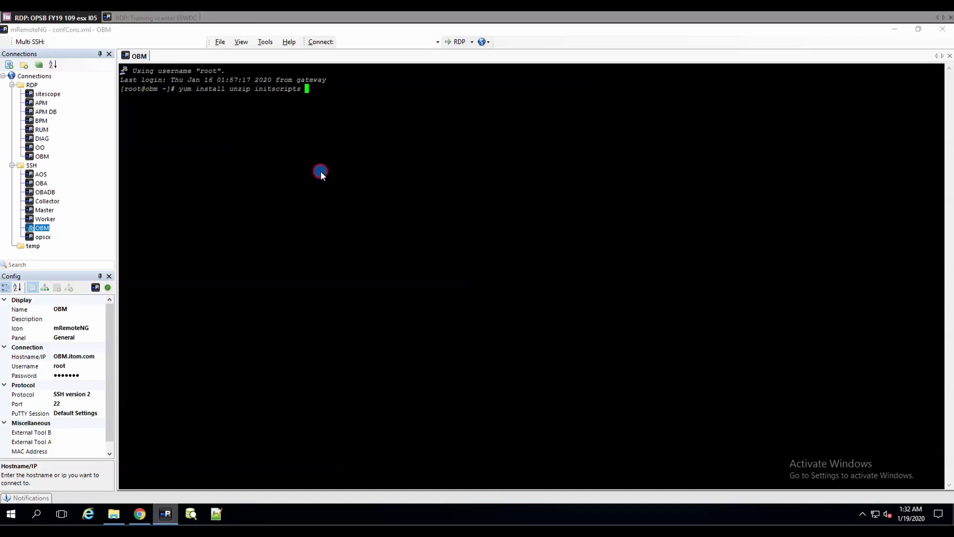
type(" perl")
key("Return")
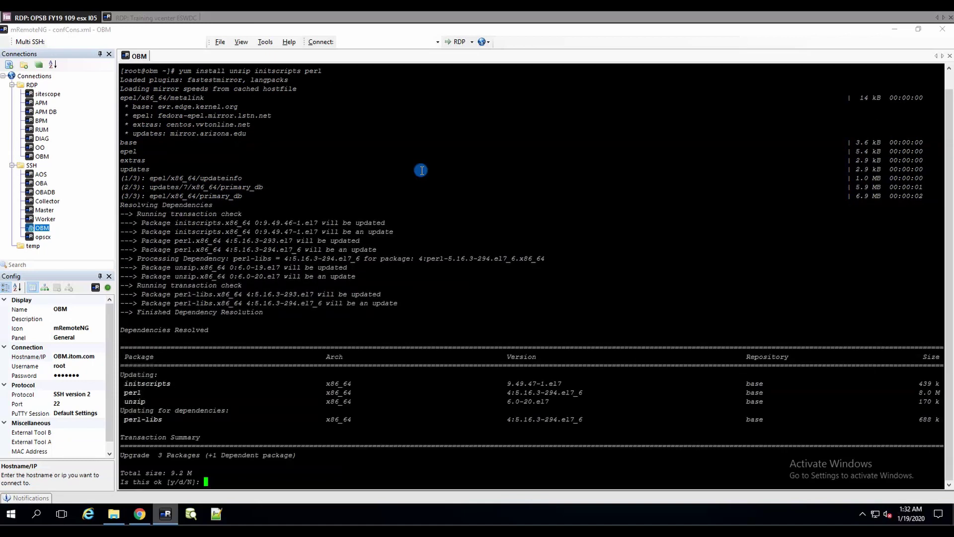
type("n")
key("Return")
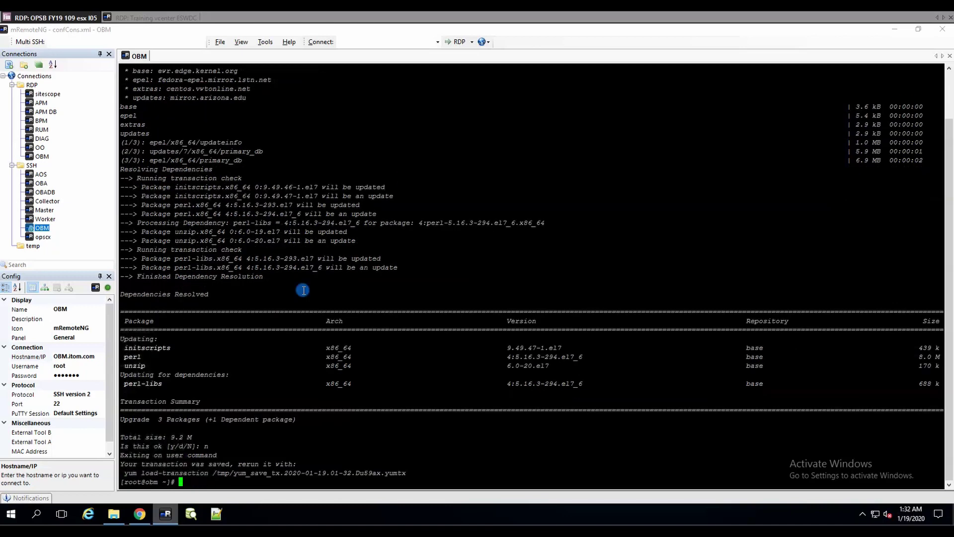
Install unzip, initscripts, perl, libaio and libpng12.x86_64 with one yum install command using the -y option.
key("Up")
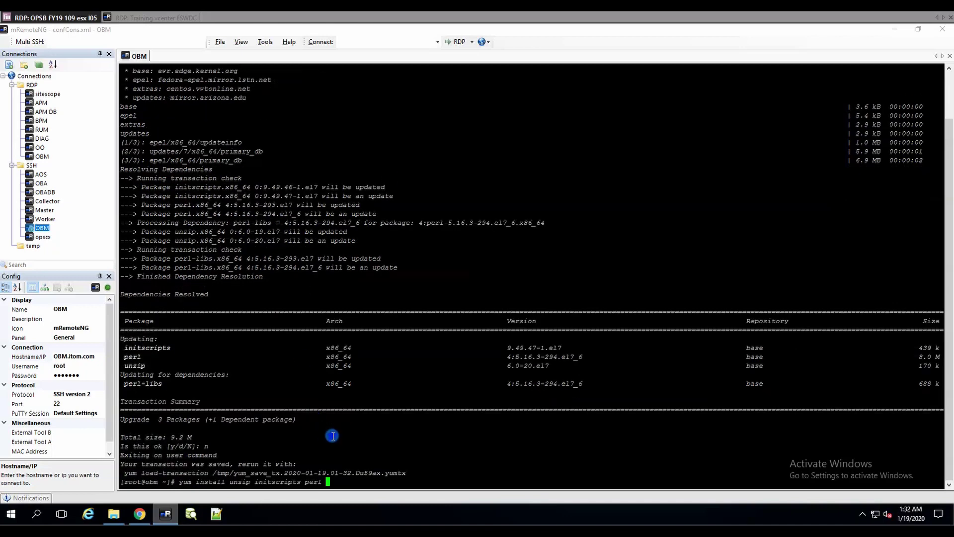
type("libaio")
type("libpng12.x86_64")
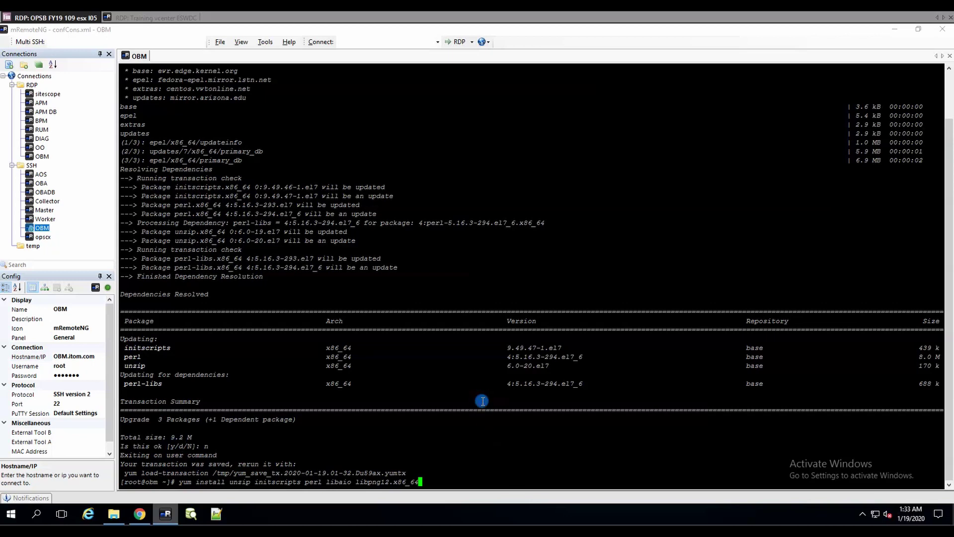
type("y")
key("BackSpace")
type("-y")
key("Return")
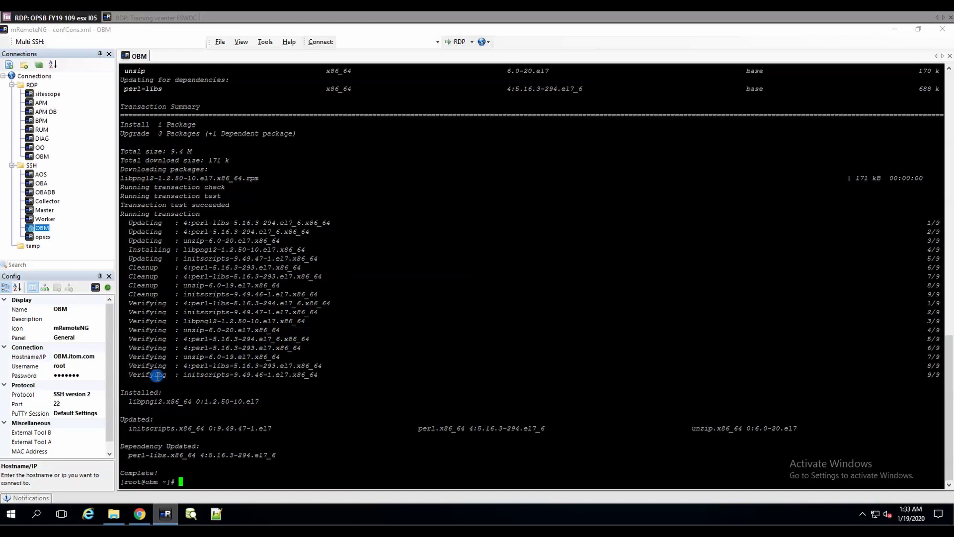
Capture a screenshot of the end of the yum output, highlighting the Installed, Updated and Dependency Updated sections.
key("Print")
left_click_drag(104, 371, 447, 472)
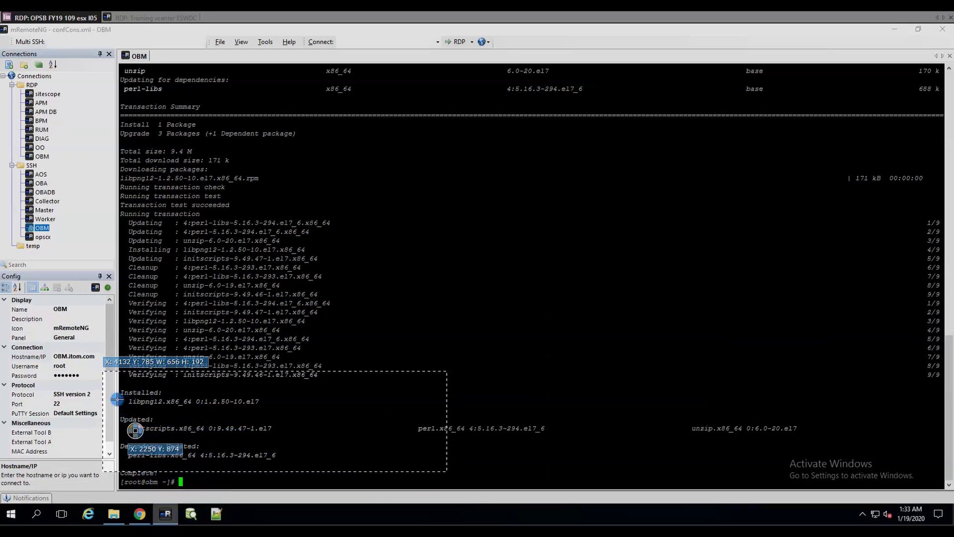
left_click_drag(117, 387, 295, 472)
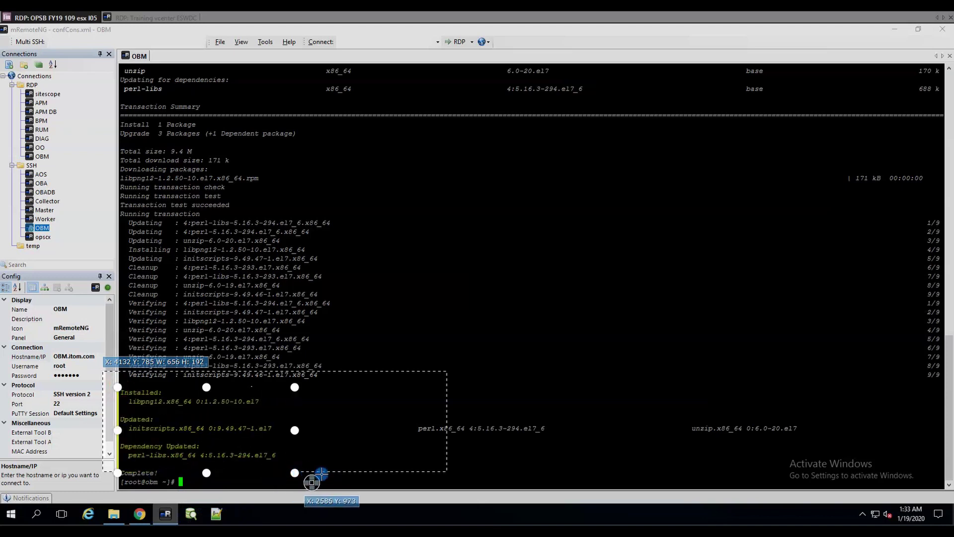
key("Return")
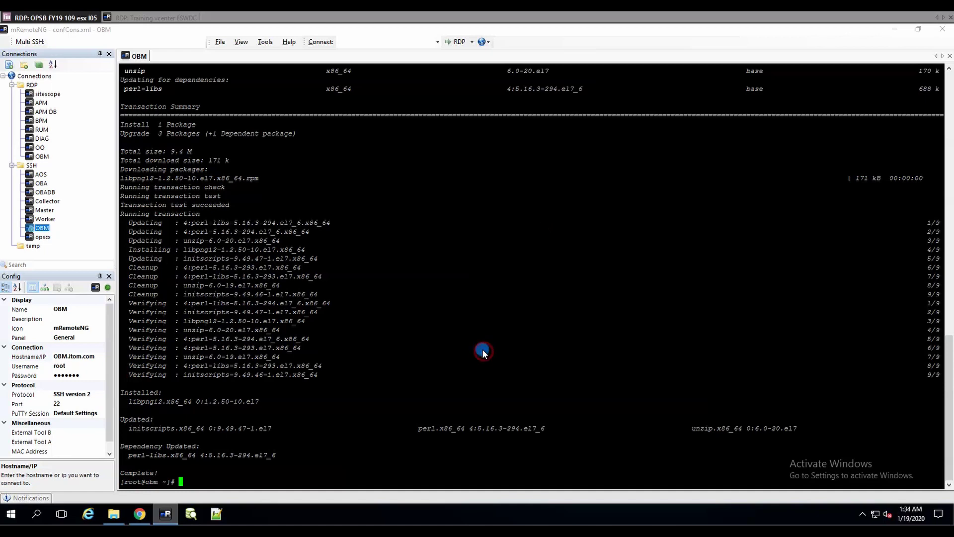
Copy the full yum install command from the terminal prompt and clear the command line.
right_click(483, 348)
left_click_drag(179, 482, 199, 481)
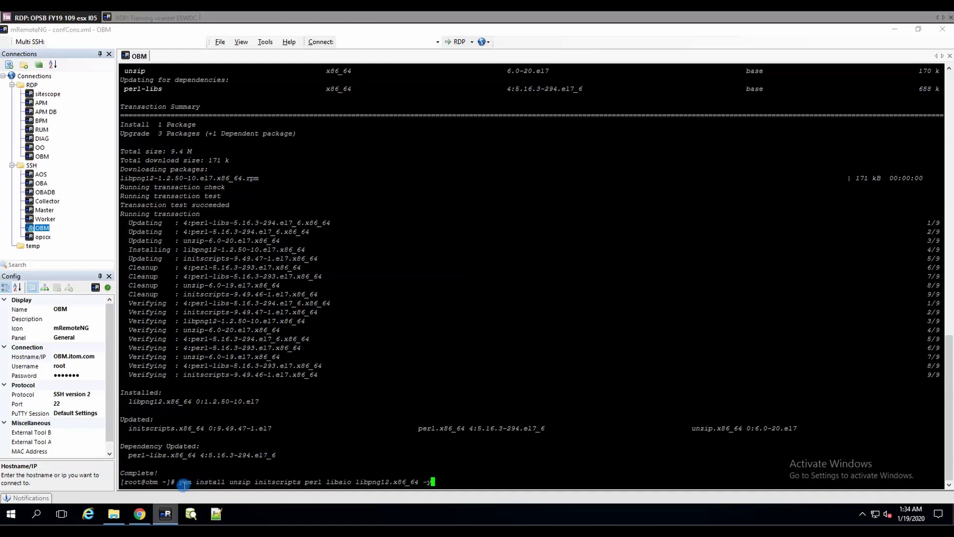
left_click_drag(378, 482, 431, 482)
right_click(431, 482)
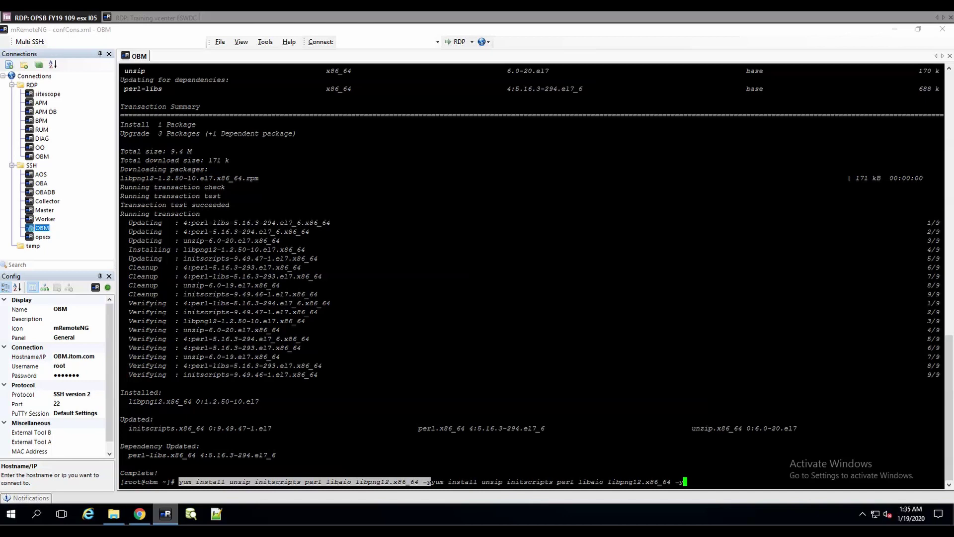
left_click(456, 289)
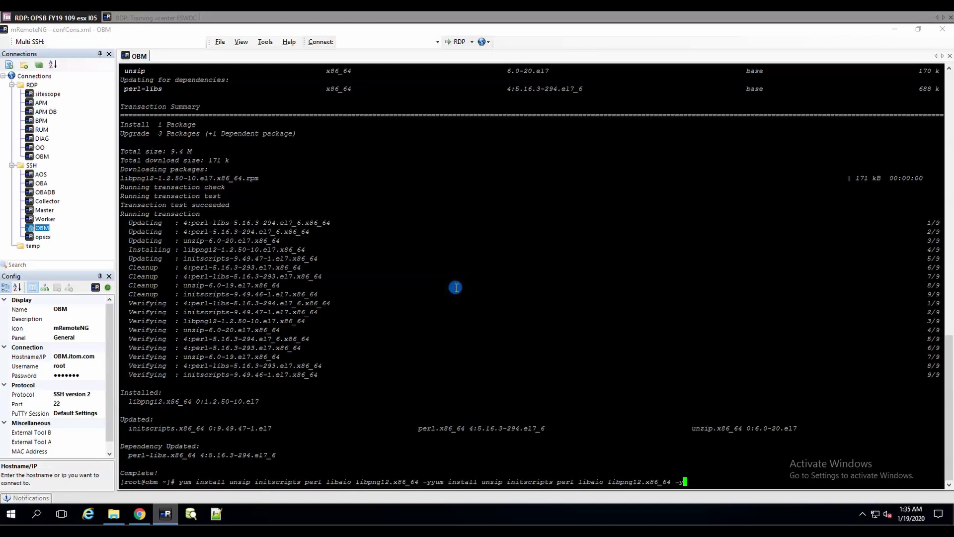
key("Home")
key("ctrl+k")
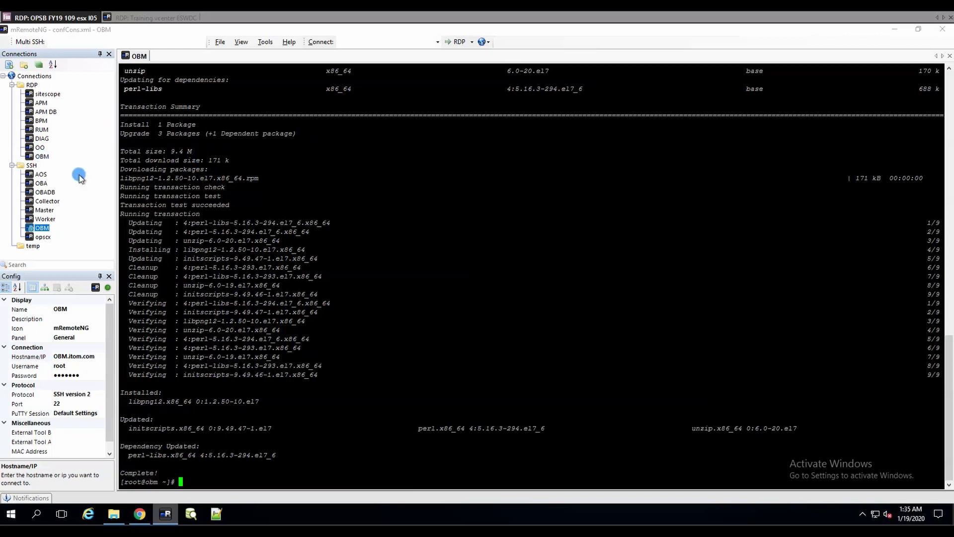
Close the OBM SSH session and open the RDP connection to the OBM server.
double_click(142, 56)
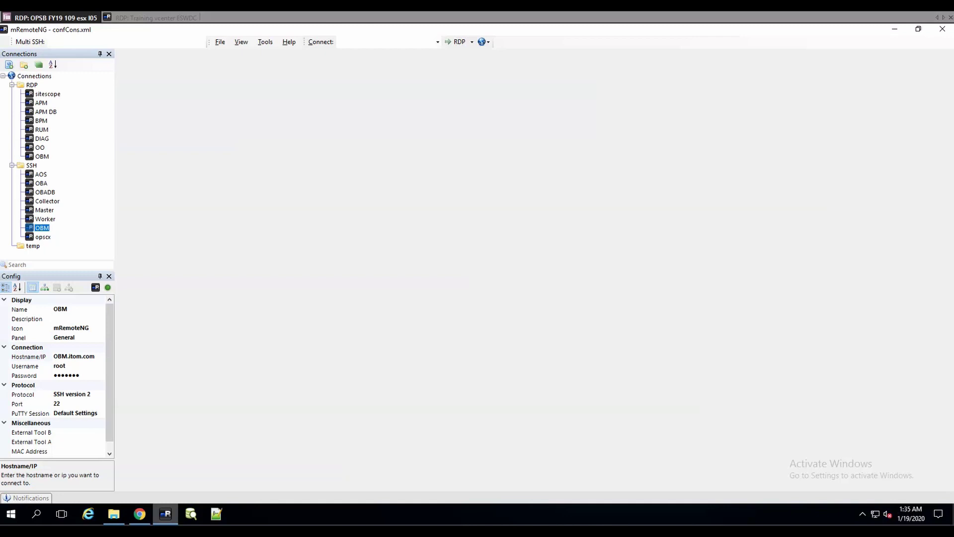
left_click(41, 156)
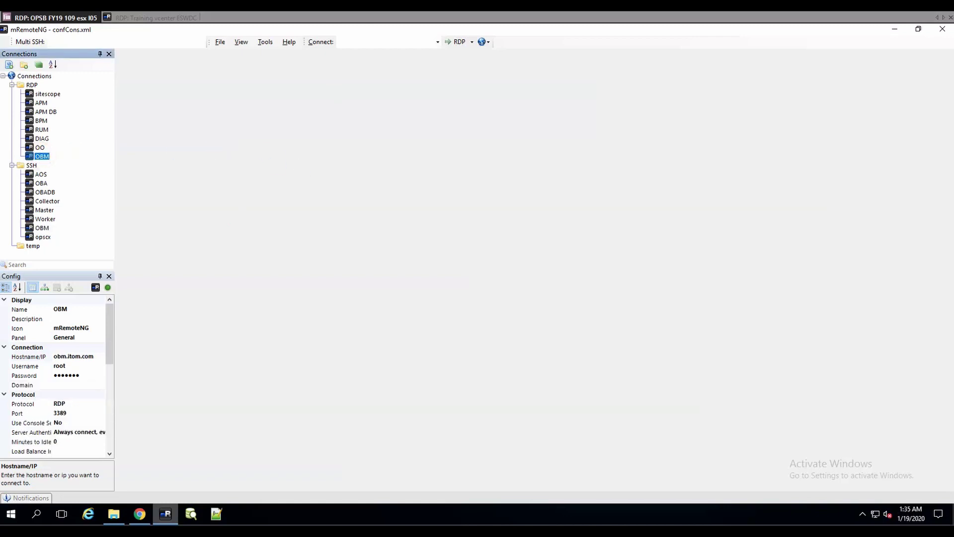
double_click(42, 156)
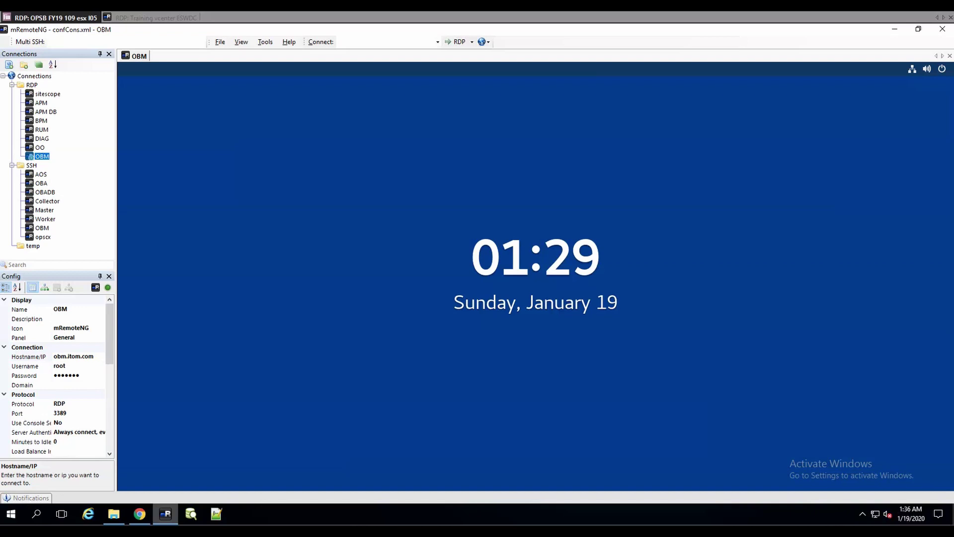
Switch to the browser with the WordPress post, then reposition and enlarge its window over the remote session.
key("alt+Tab")
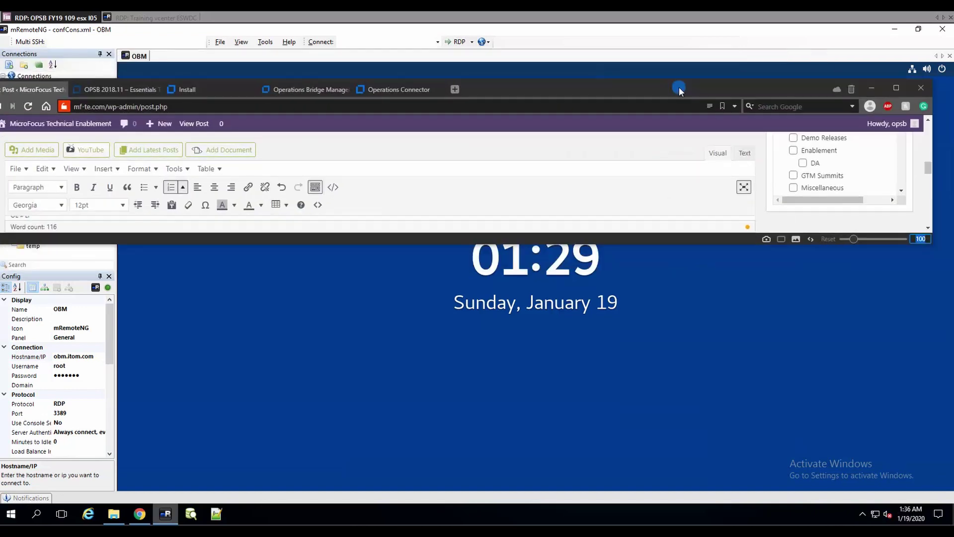
left_click_drag(679, 87, 657, 78)
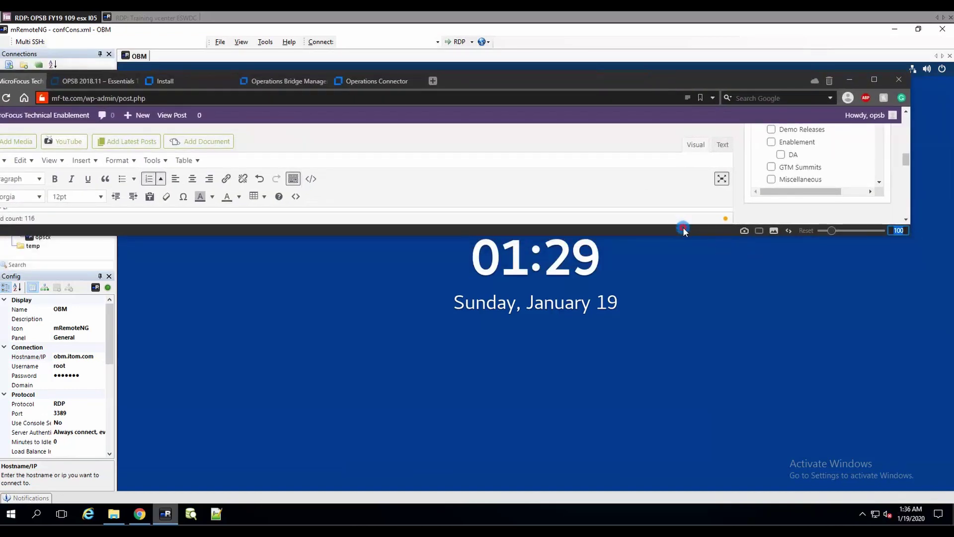
left_click_drag(910, 235, 899, 468)
left_click_drag(455, 77, 532, 33)
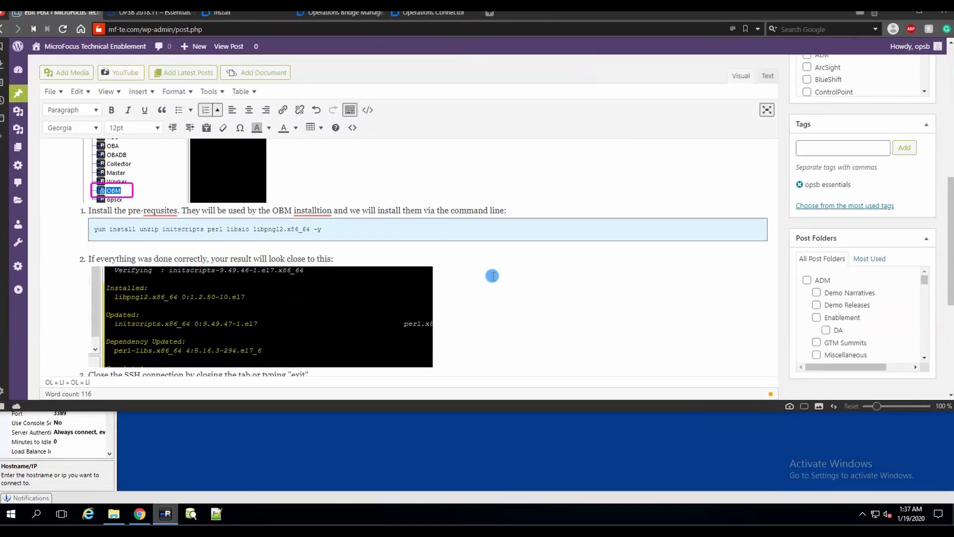
Correct the misspelled "configuration" in the paragraph under "RDP to the OBM server" and minimize the browser.
scroll(517, 294, "down", 5)
scroll(481, 273, "up", 2)
scroll(481, 273, "up", 1)
right_click(330, 299)
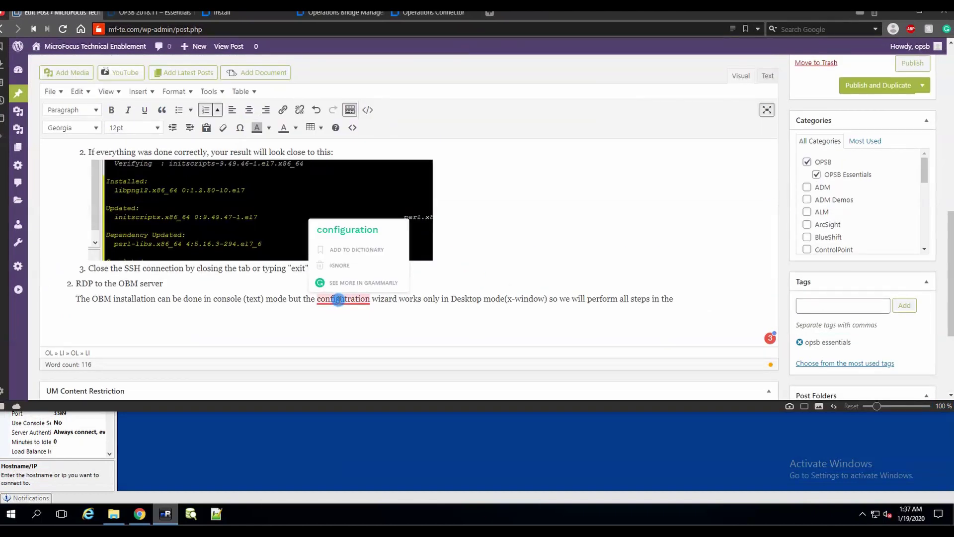
left_click(353, 220)
left_click(686, 294)
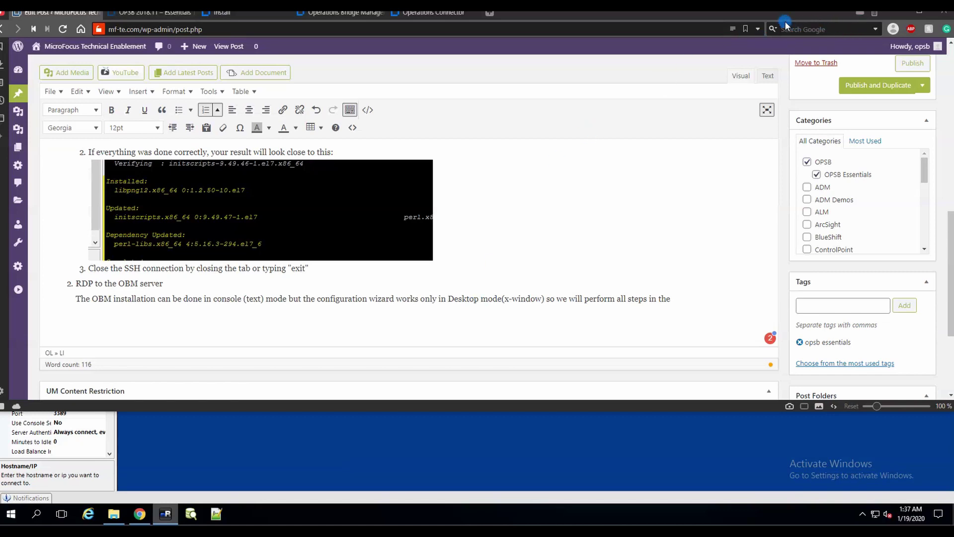
key("super+Down")
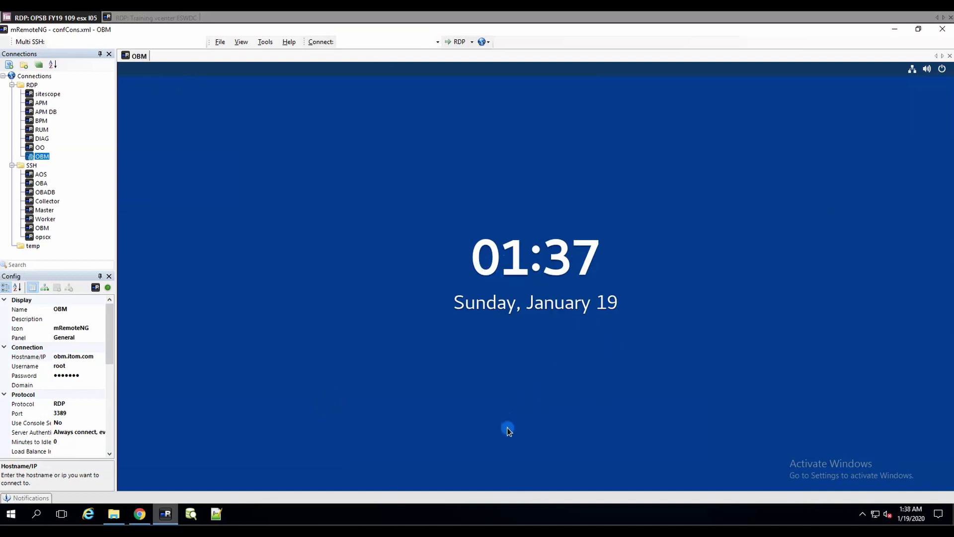
Unlock the OBM remote desktop by entering the root account's password.
left_click(518, 238)
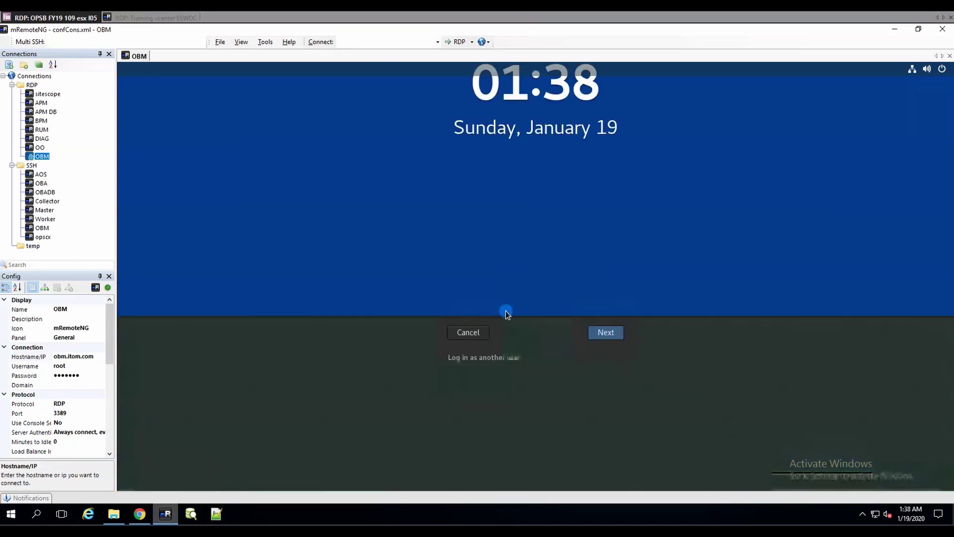
type("********")
key("Return")
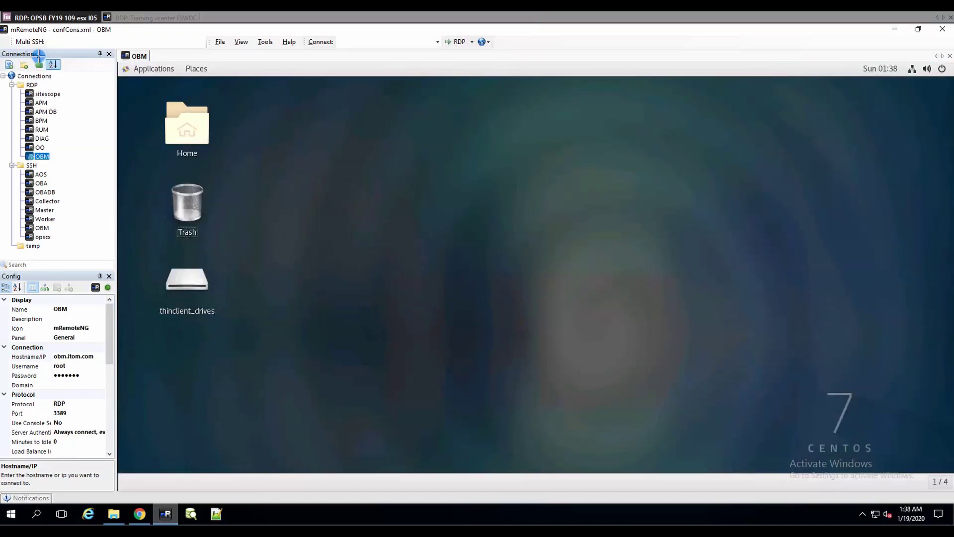
Capture the RDP connection list and OBM session tab, box both OBM labels in the screenshot, and copy it.
key("Print")
left_click_drag(64, 81, 170, 170)
left_click_drag(21, 148, 56, 163)
left_click_drag(118, 50, 151, 61)
key("ctrl+c")
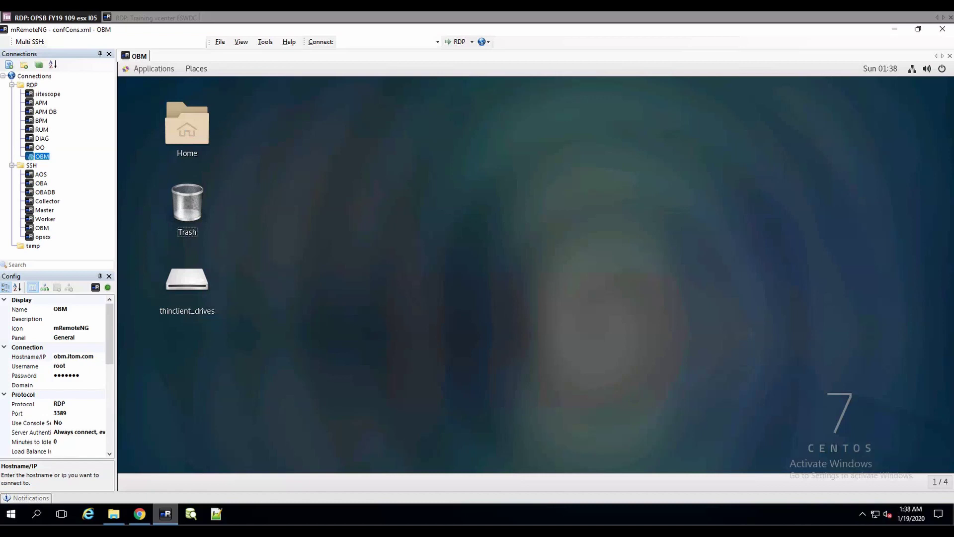
Open the Home folder and capture a cropped screenshot of its desktop icon marked with a box.
left_click(200, 129)
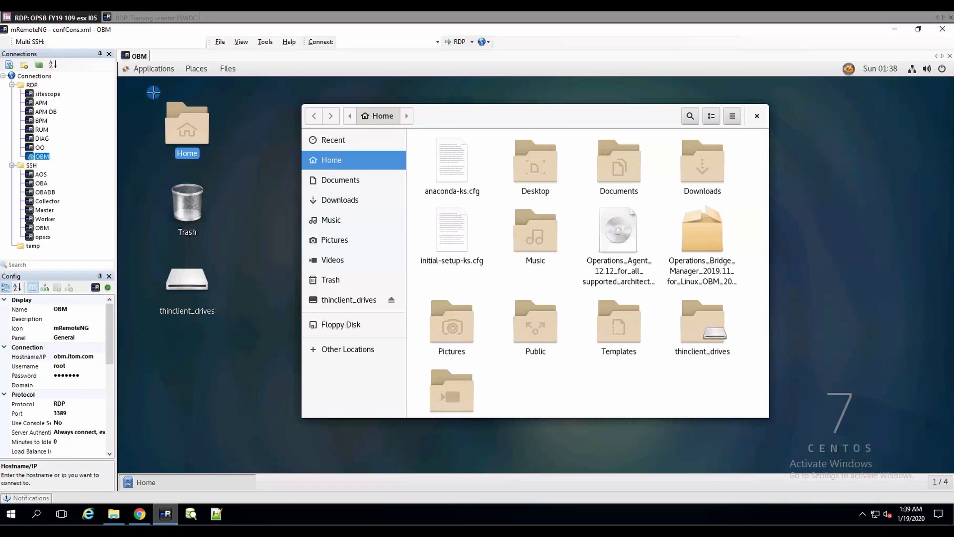
key("Print")
left_click_drag(142, 87, 777, 423)
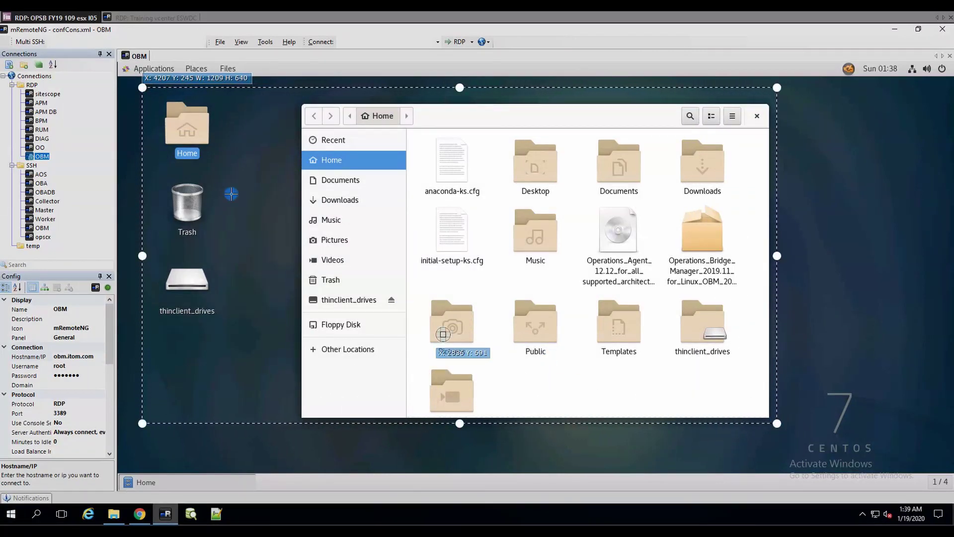
left_click_drag(148, 94, 226, 157)
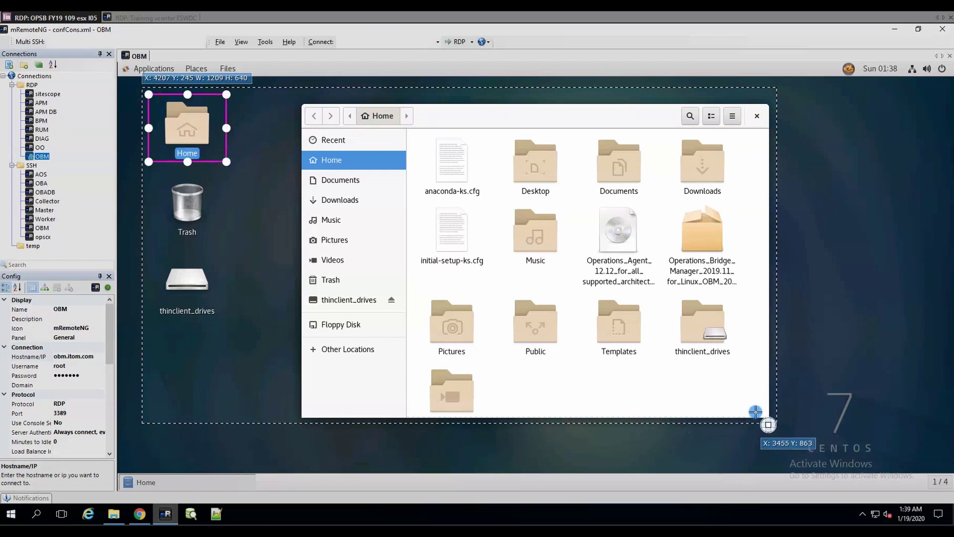
left_click(755, 411)
left_click(770, 419)
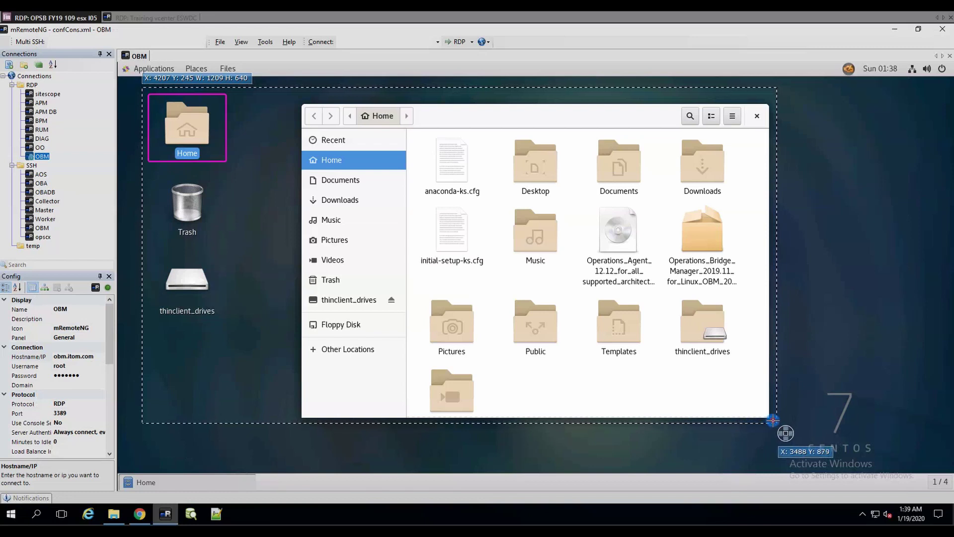
left_click_drag(773, 422, 263, 173)
left_click_drag(143, 87, 116, 62)
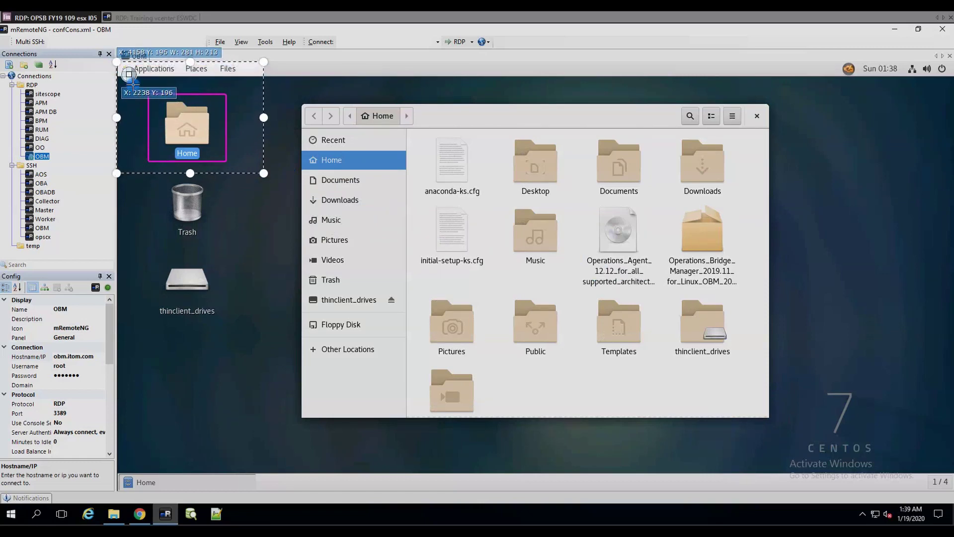
key("Return")
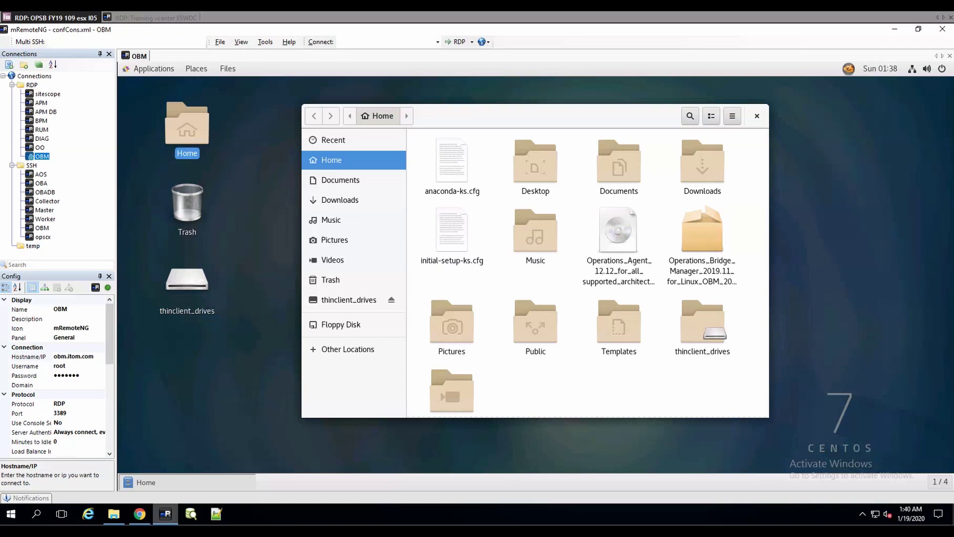
left_click(698, 237)
right_click(699, 238)
left_click(702, 233)
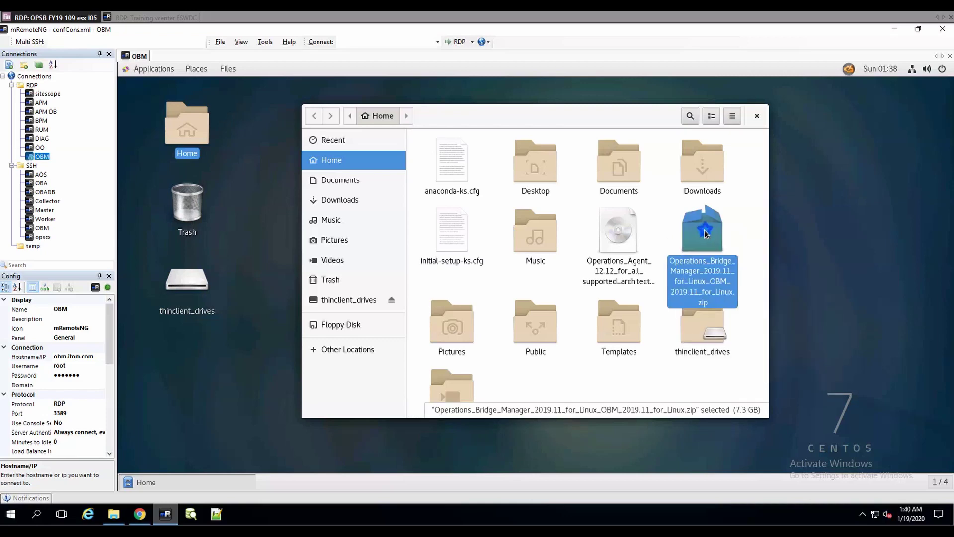
right_click(706, 234)
key("Print")
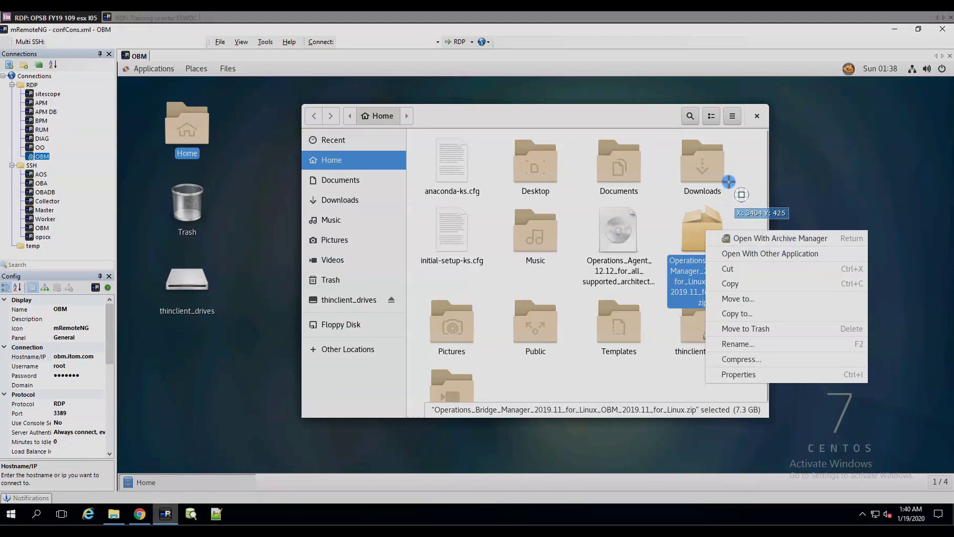
key("Escape")
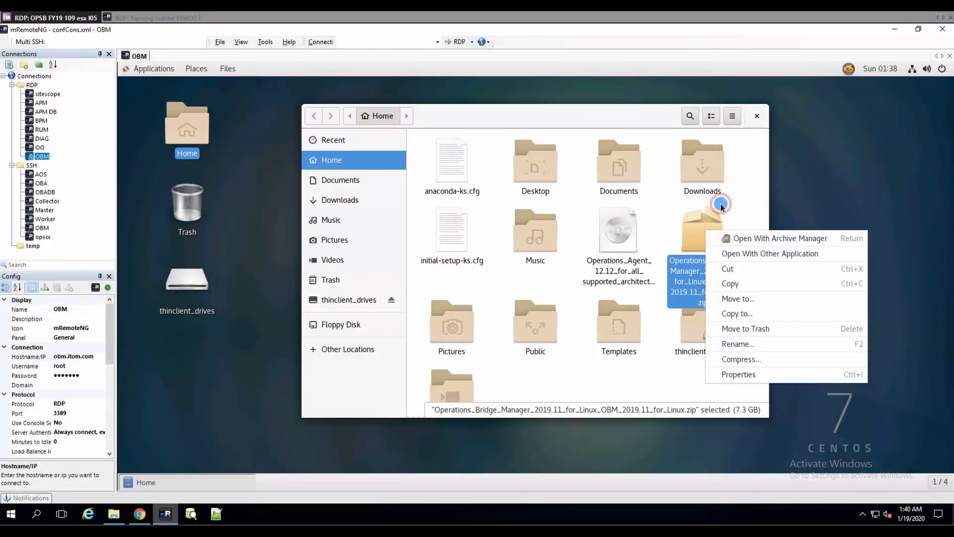
key("Escape")
Open the Operations Bridge Manager 2019.11 zip with Archive Manager, view install.sh, and close all the open windows.
right_click(688, 240)
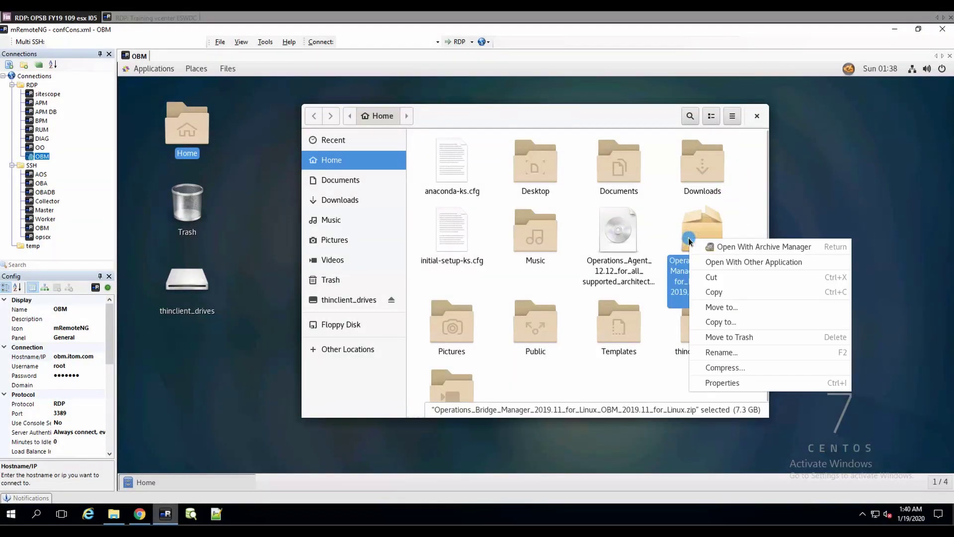
left_click(745, 247)
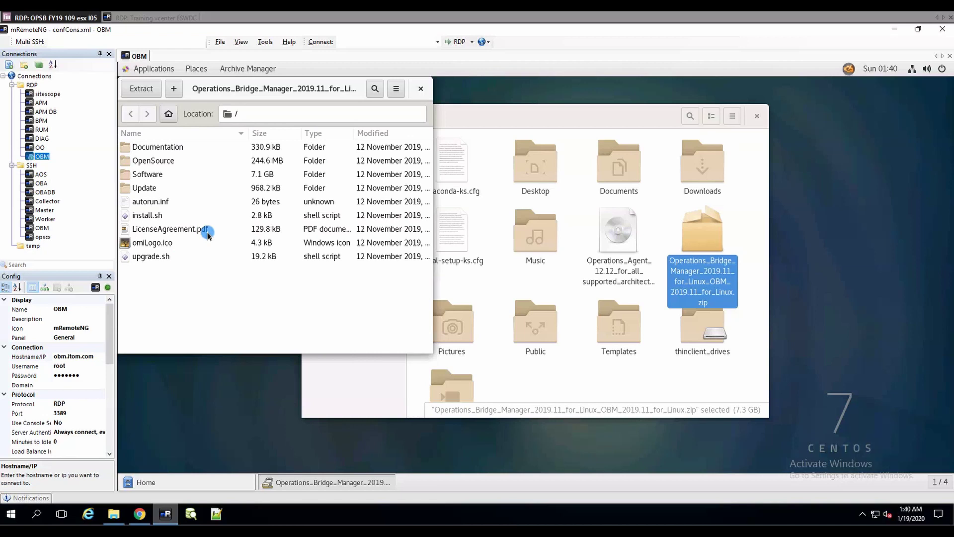
double_click(150, 215)
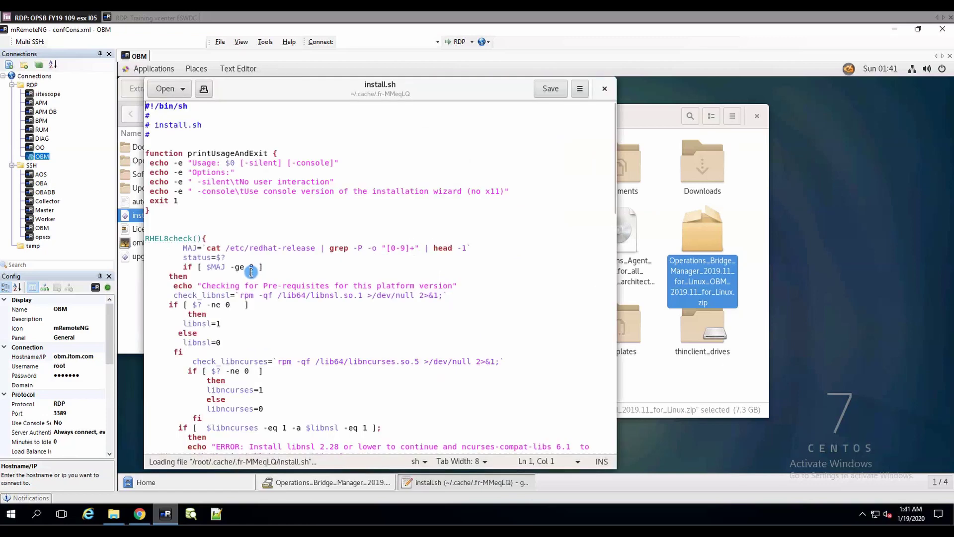
left_click(605, 89)
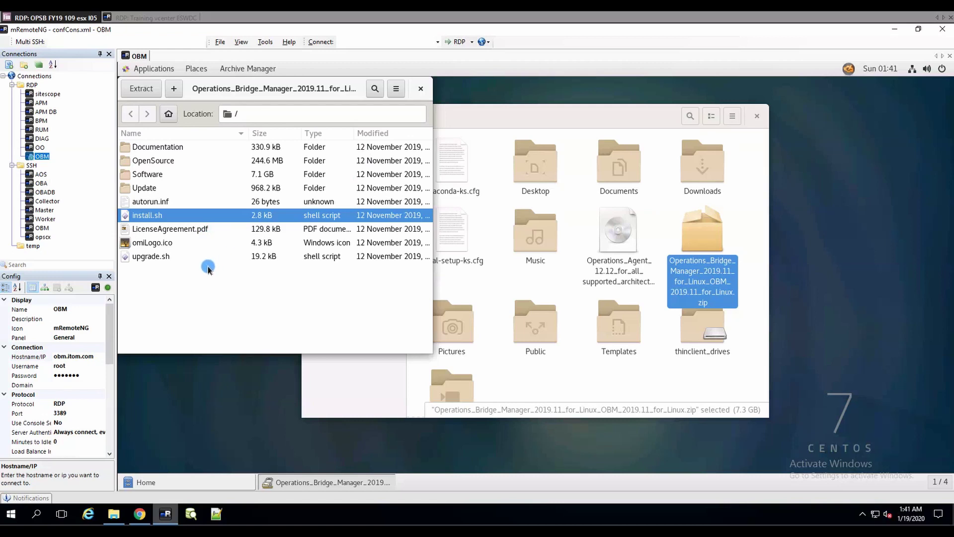
left_click(421, 88)
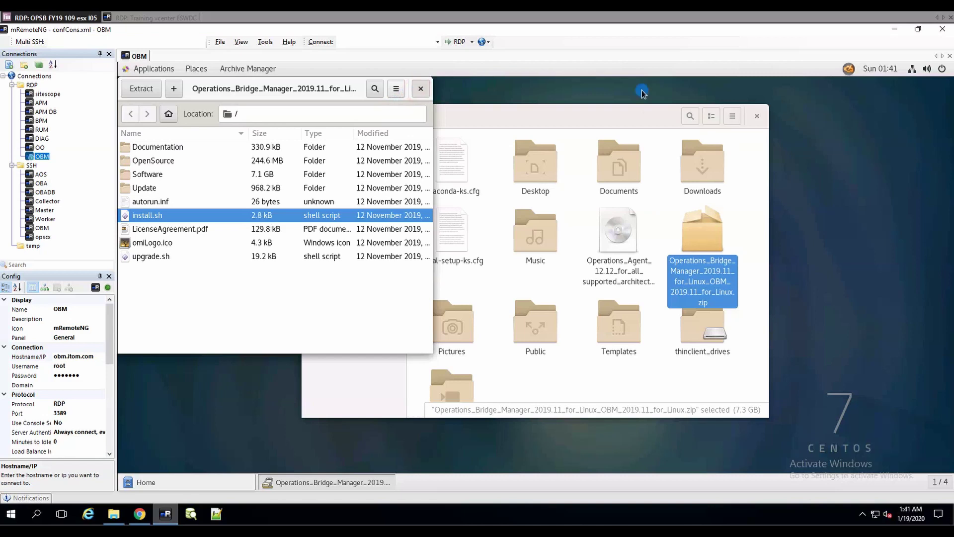
left_click(757, 113)
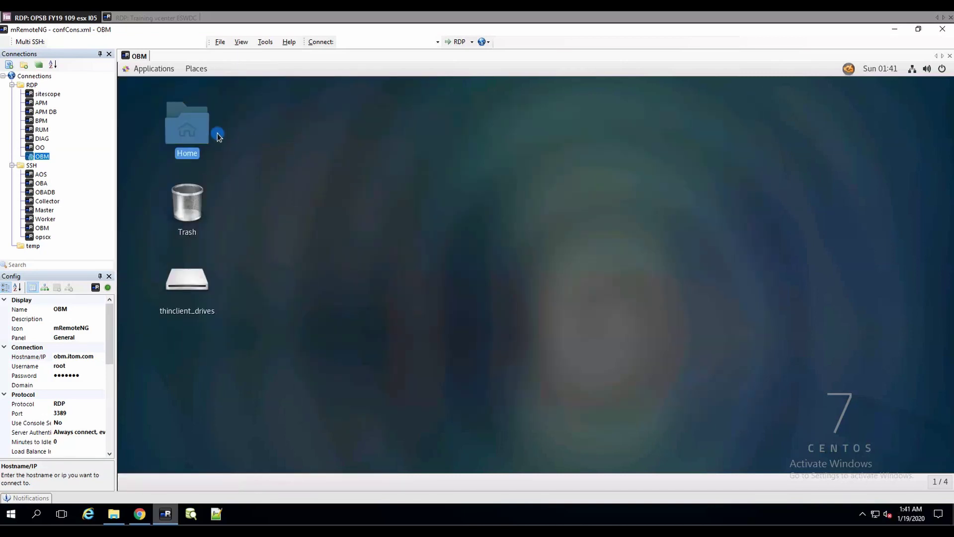
left_click(241, 159)
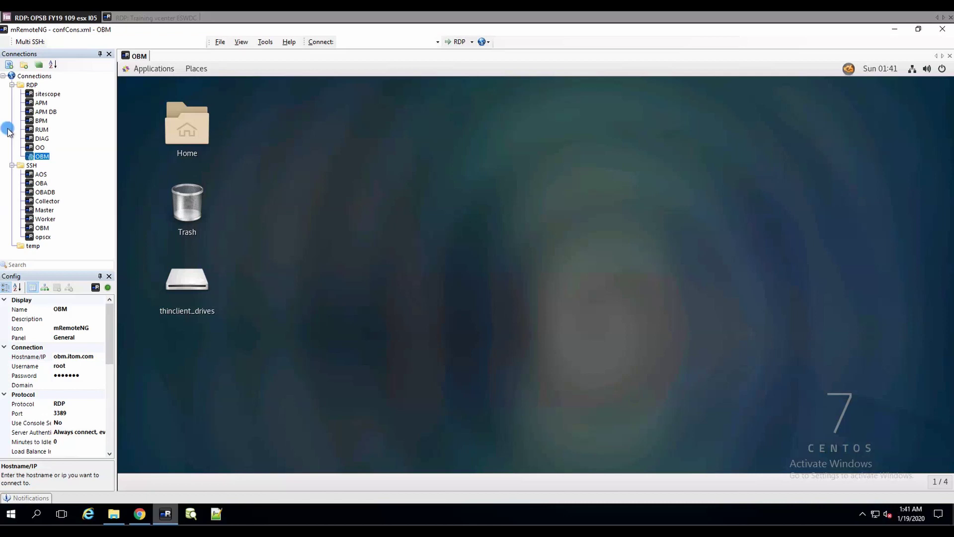
Capture the open Applications menu, boxing Applications and Terminal in the screenshot and numbering them 1 and 2.
left_click(159, 71)
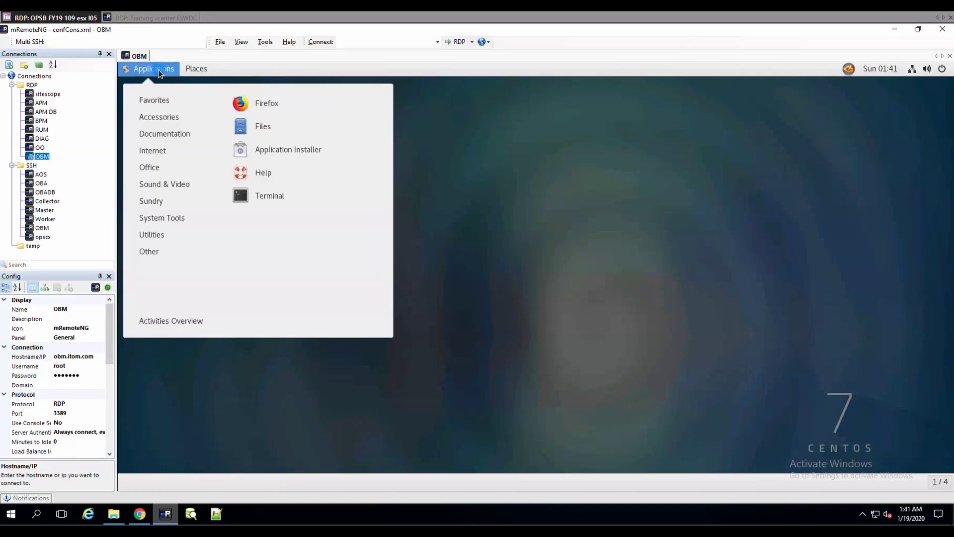
key("Print")
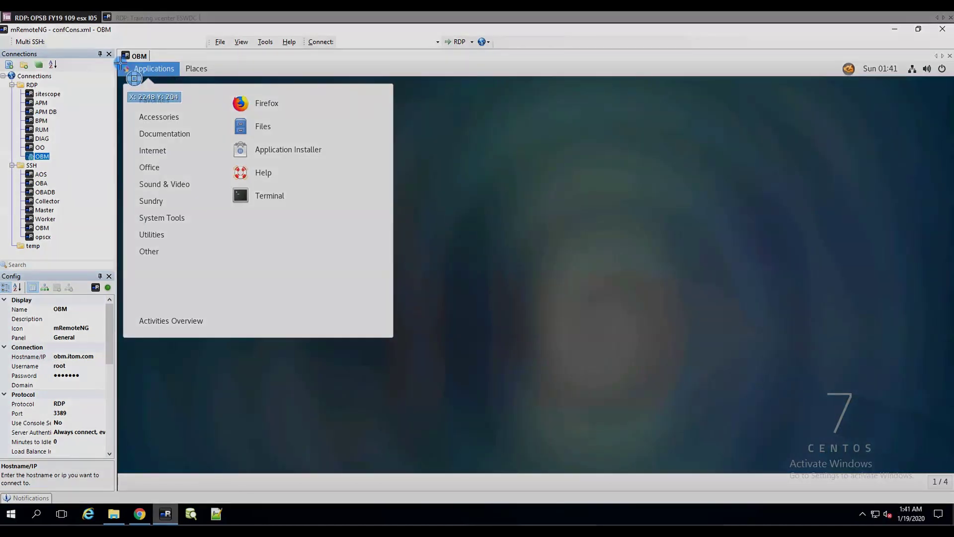
left_click_drag(117, 58, 394, 267)
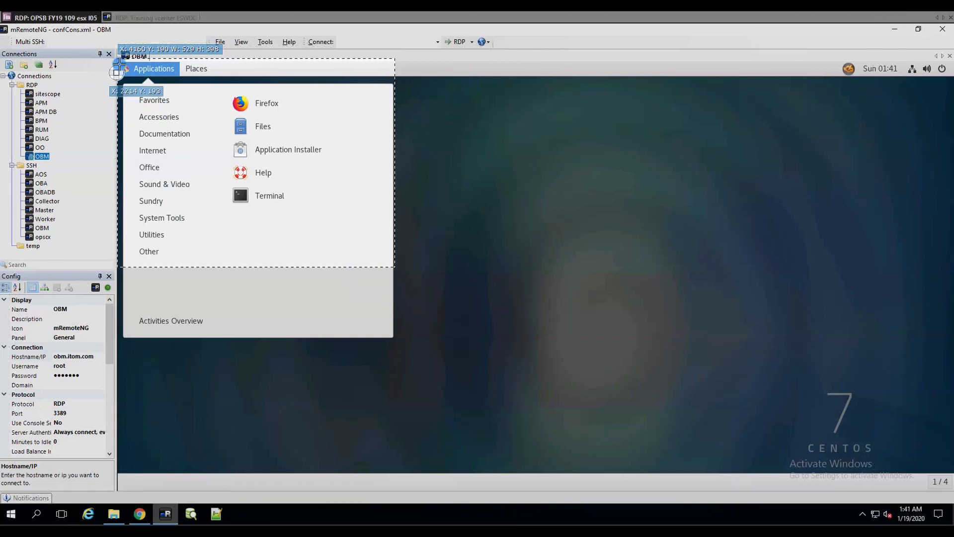
left_click_drag(183, 78, 118, 61)
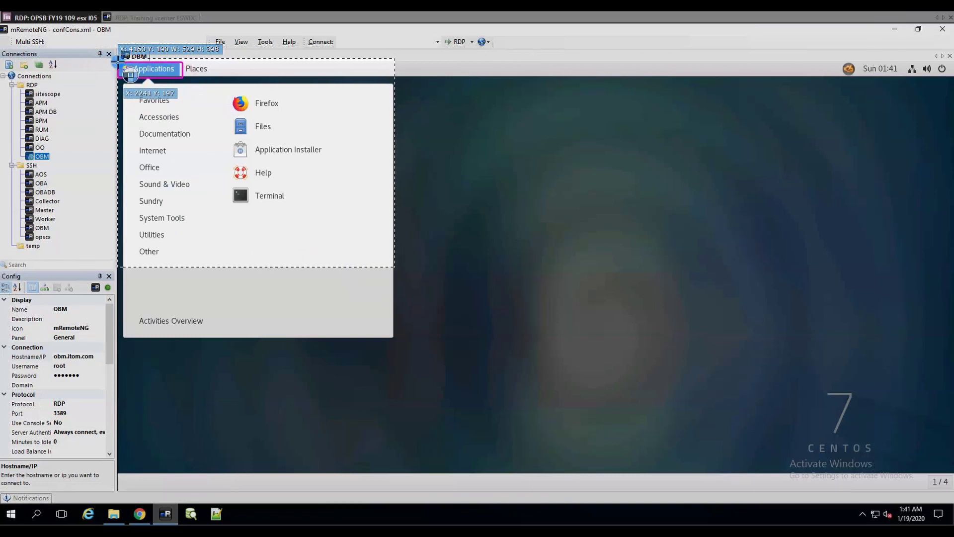
left_click_drag(227, 183, 300, 208)
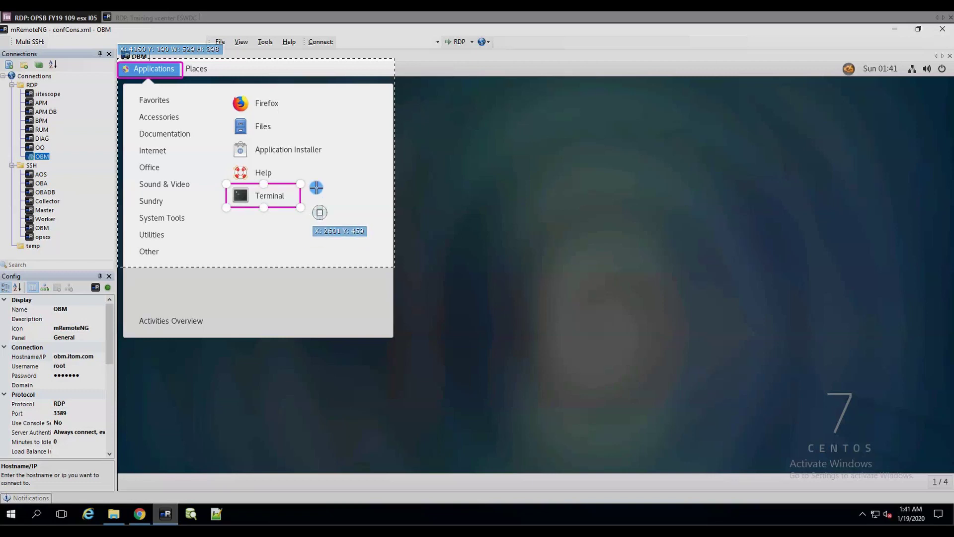
left_click(196, 73)
left_click(297, 175)
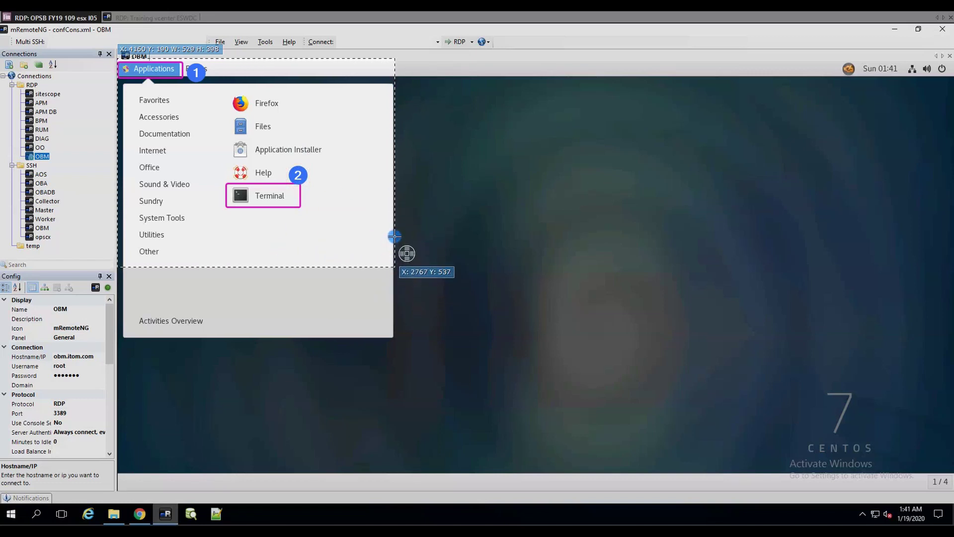
left_click(392, 261)
mouse_move(391, 246)
left_mouse_down()
mouse_move(393, 218)
mouse_move(347, 221)
left_mouse_up()
double_click(348, 222)
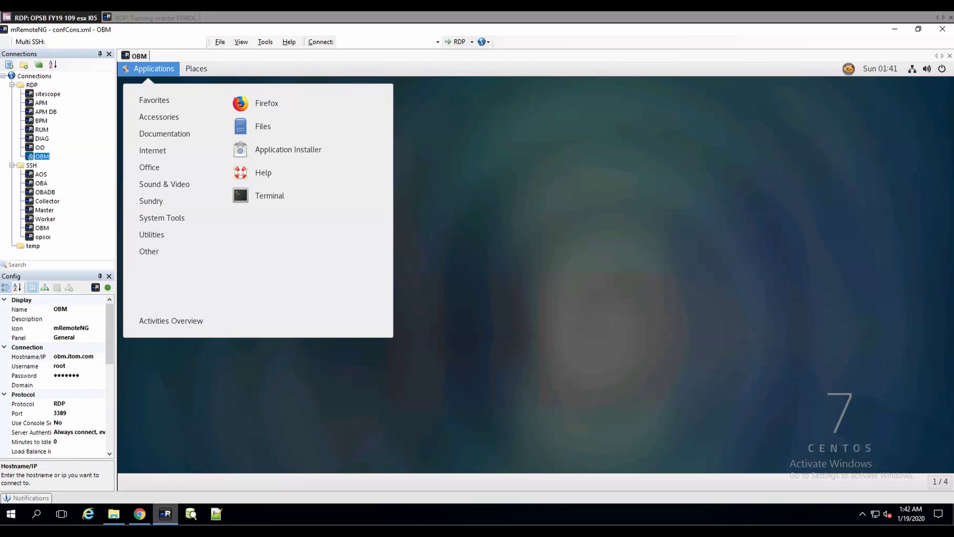
Switch to the WordPress post and extend the first "Install OBM" item to read: Click Applications and choose the "Terminal" from the list.
key("alt+Tab")
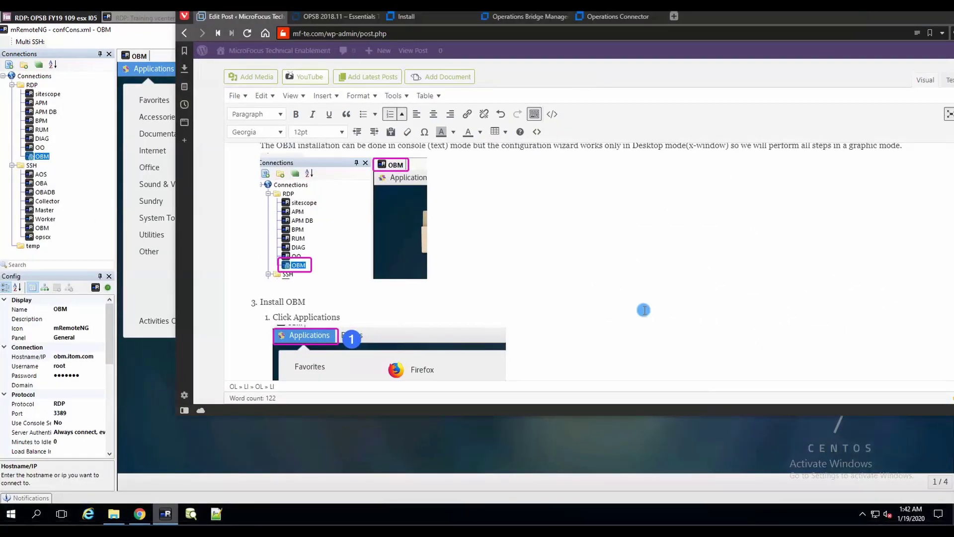
left_click(361, 315)
type("and choose the")
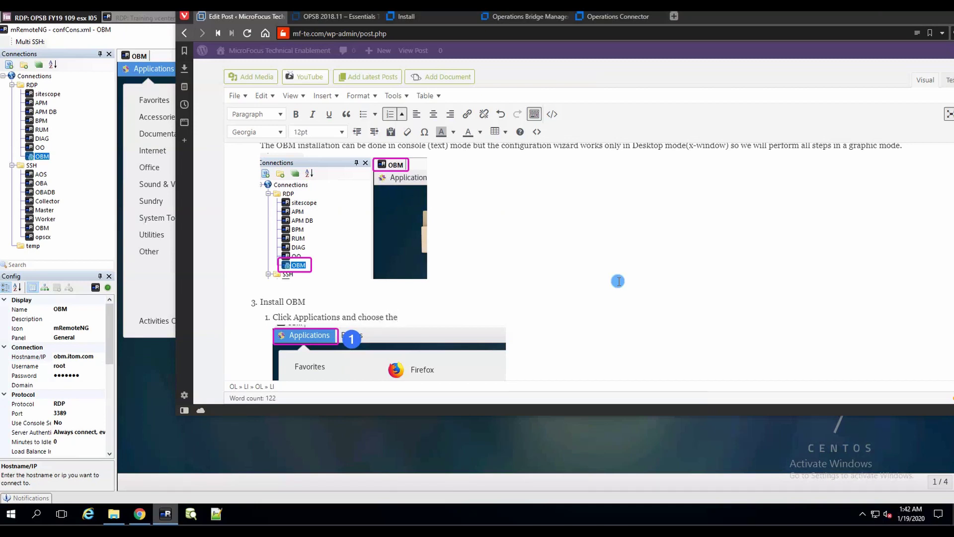
scroll(618, 282, "down", 3)
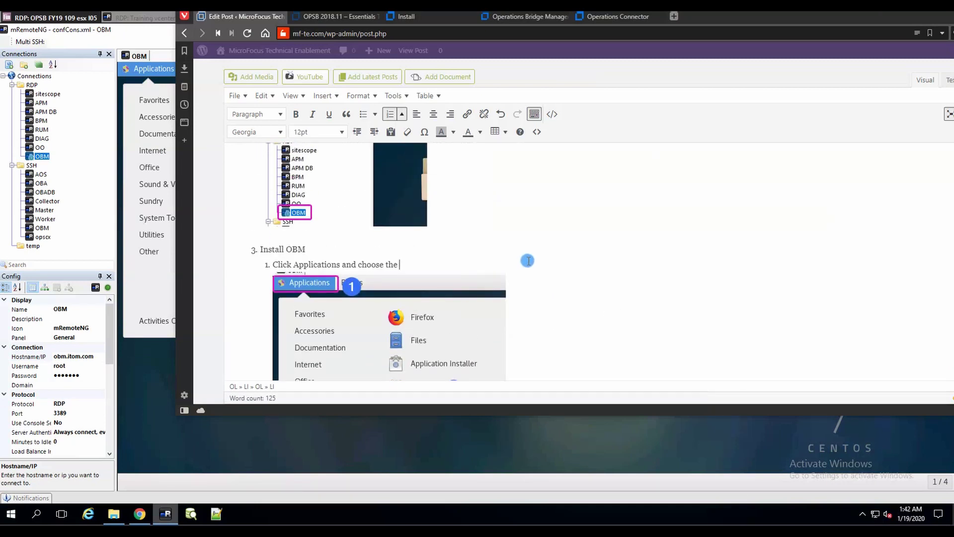
type("Terminal:\"")
key("BackSpace")
key("ctrl+Left")
type("\"")
scroll(528, 259, "down", 1)
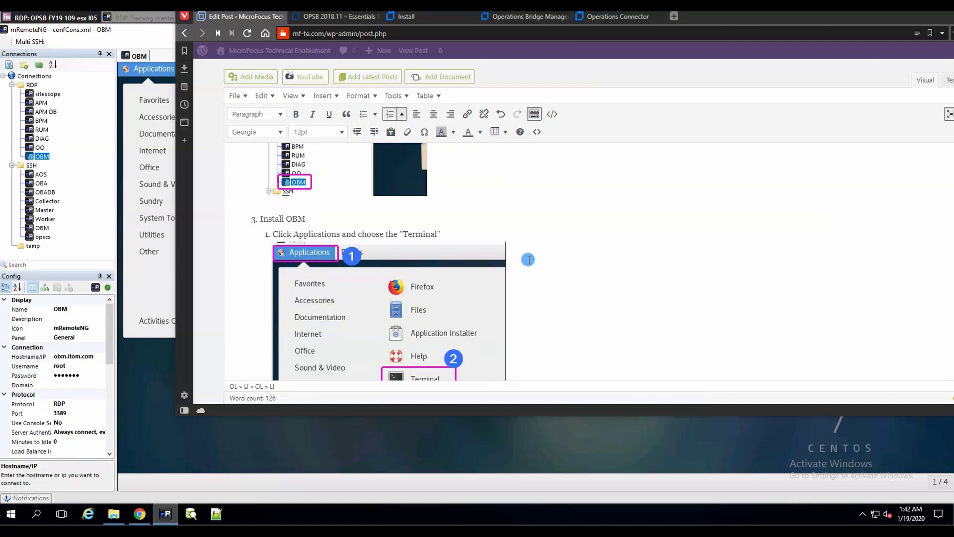
left_click(508, 230)
type("from the list")
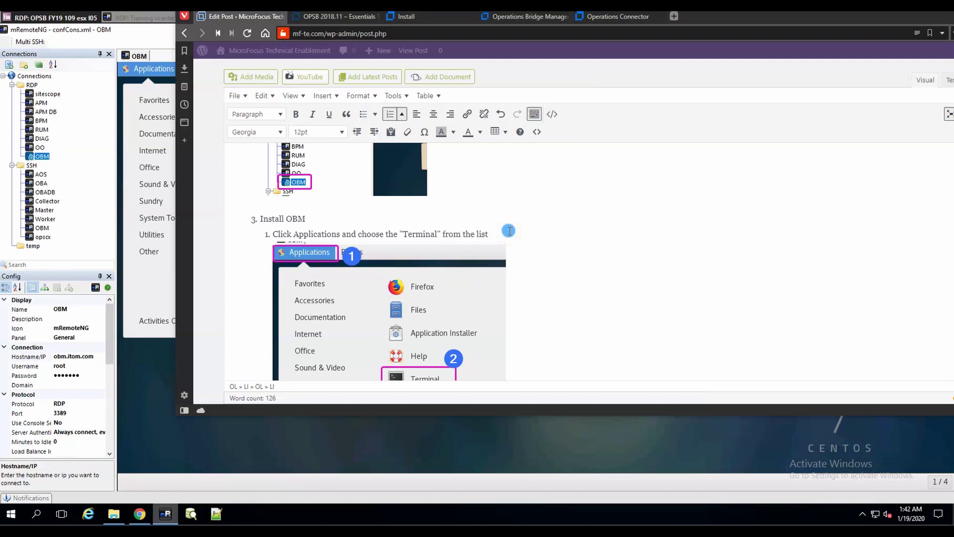
Add the second "Install OBM" item "Extract the OBM into a dedicated folder" and return to the OBM remote session.
key("Return")
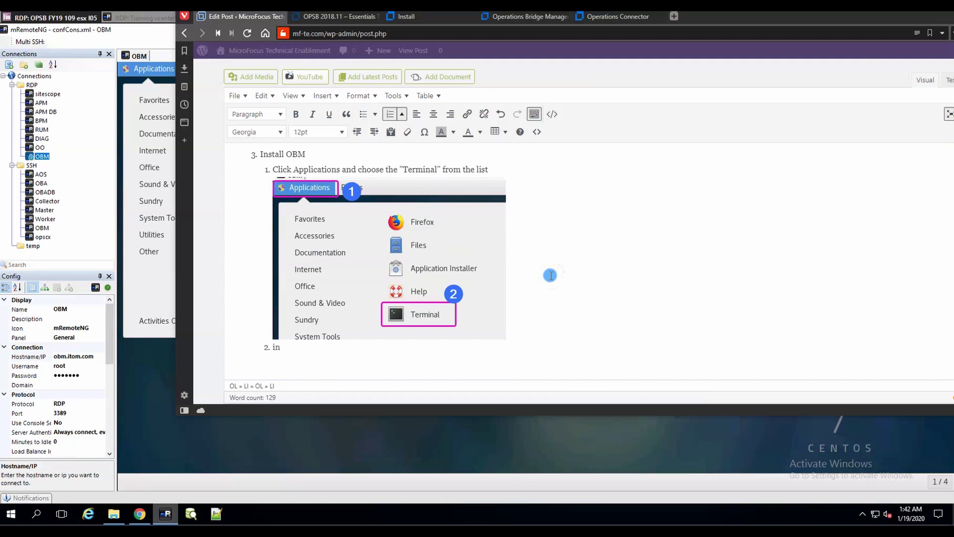
type("Extrac")
key("BackSpace")
key("BackSpace")
key("BackSpace")
key("BackSpace")
key("BackSpace")
key("BackSpace")
type("The")
key("BackSpace")
key("BackSpace")
key("BackSpace")
type("Extract the OBM into a d")
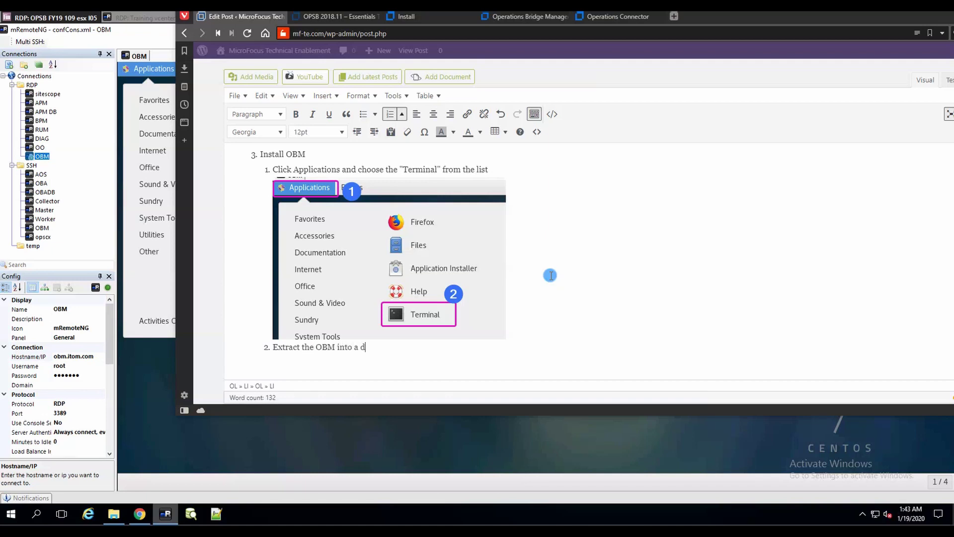
type("edicated folder")
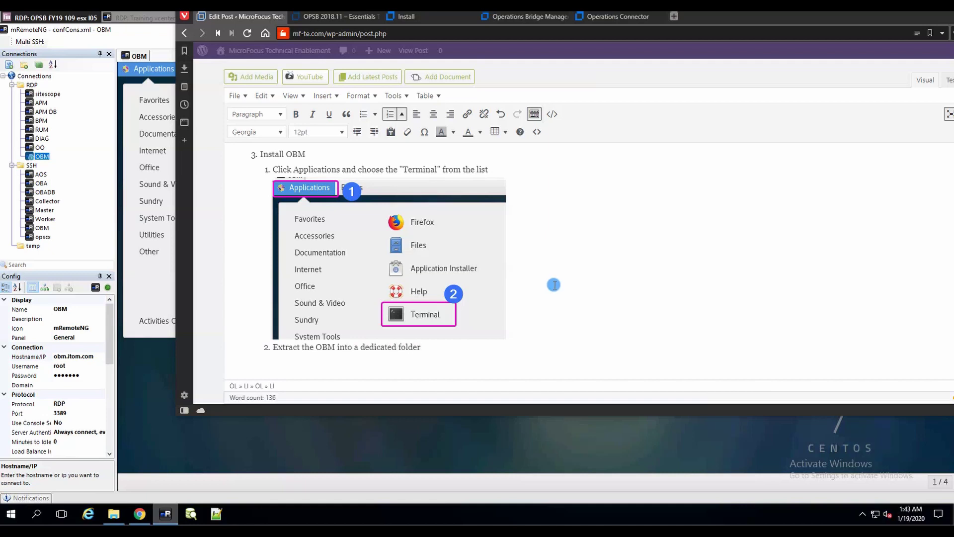
double_click(768, 14)
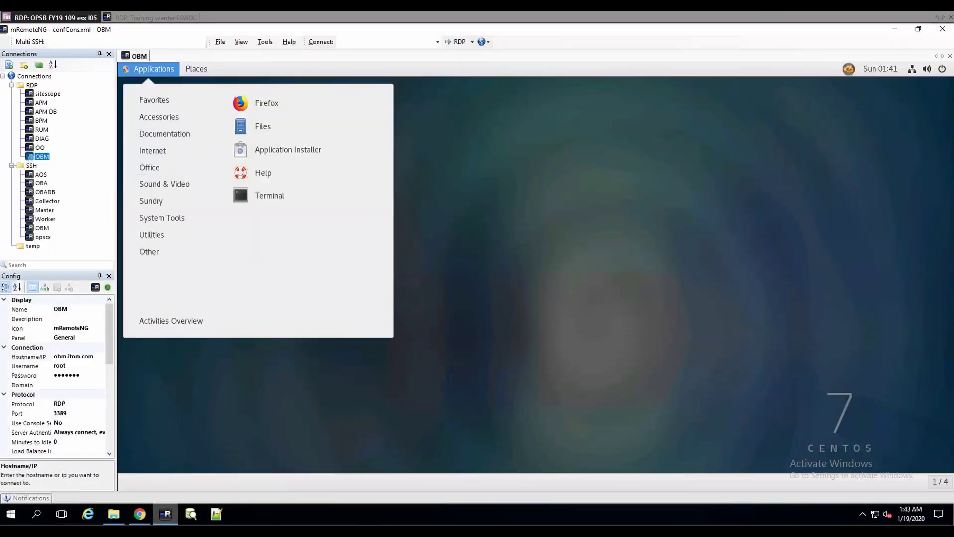
Open Terminal on the OBM desktop, move its window clear of the desktop items, and open a second terminal window.
left_click(290, 196)
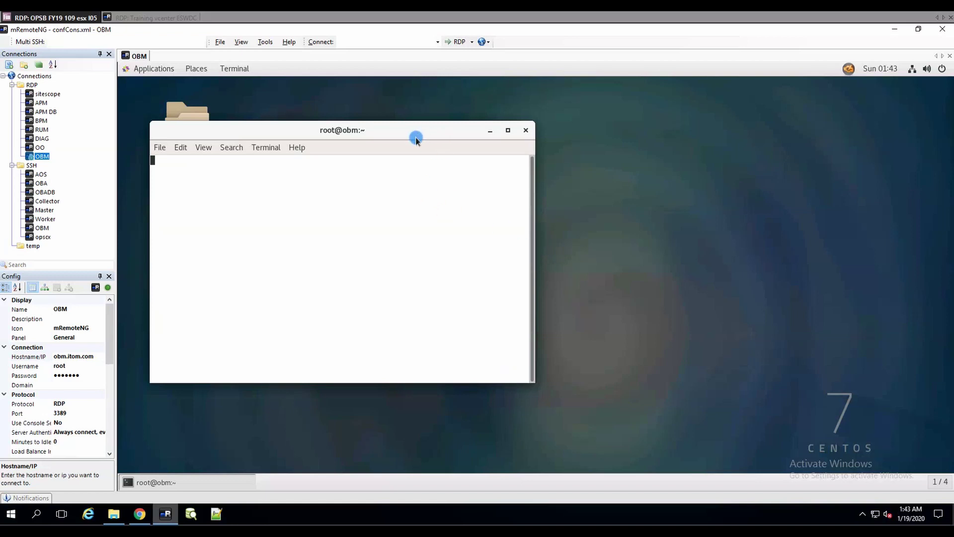
left_click_drag(426, 132, 530, 140)
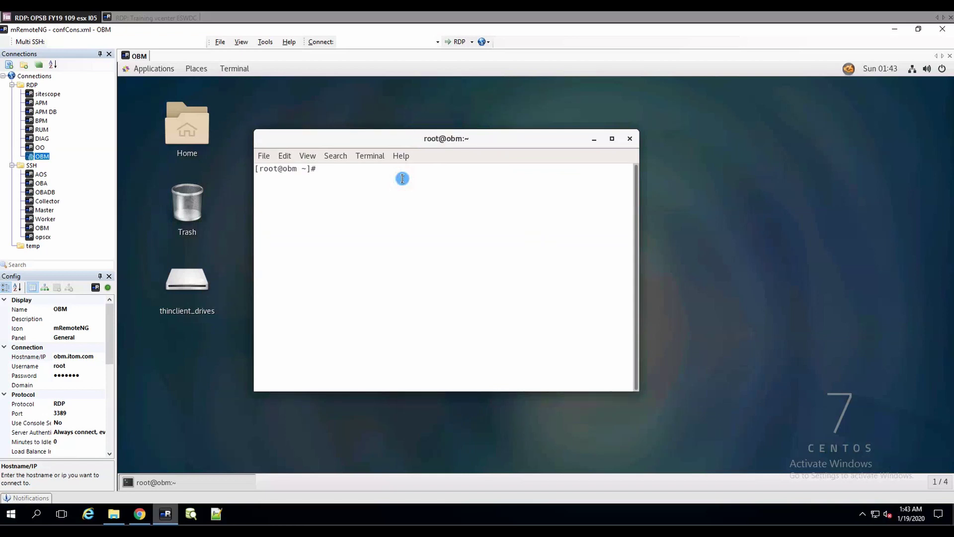
left_click_drag(390, 144, 390, 144)
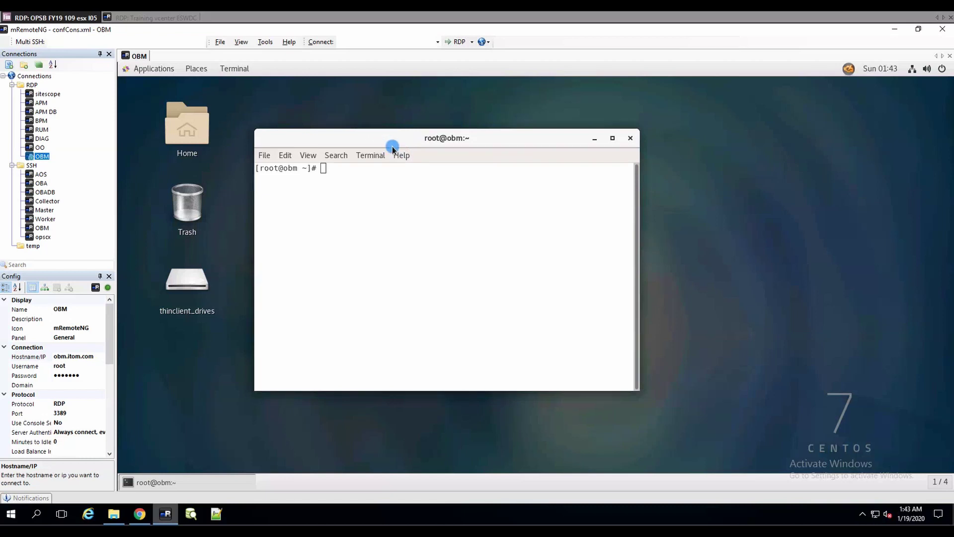
key("ctrl+shift+n")
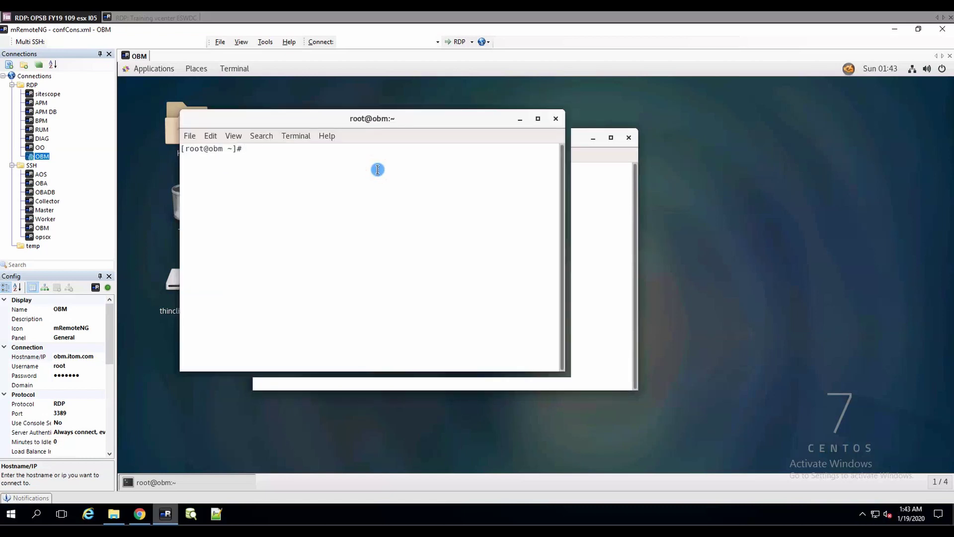
Extract Operations_Bridge_Manager_2019.11_for_Linux_OBM_2019.11_for_Linux.zip into a folder named OBM using unzip with the -d option.
type("unzip")
key("Tab")
key("Tab")
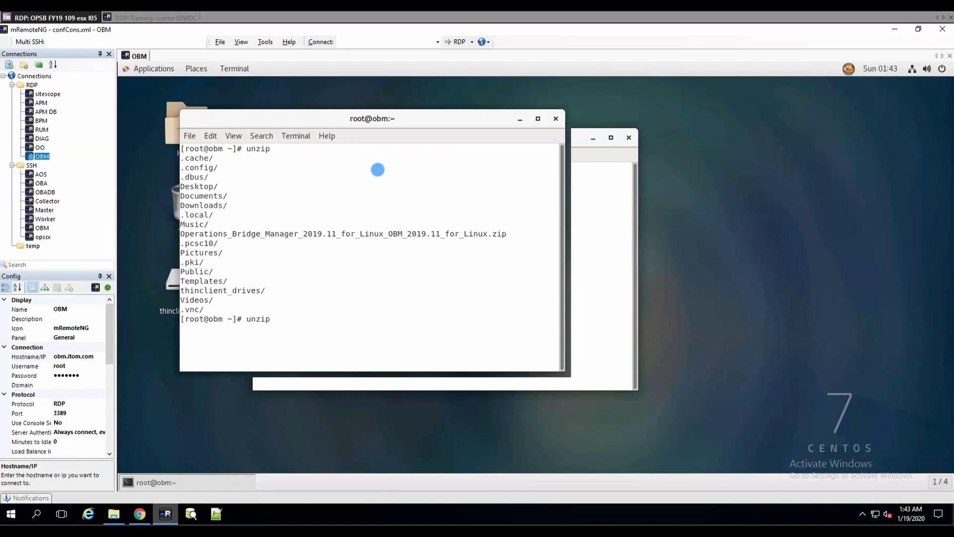
type("Ope")
key("Tab")
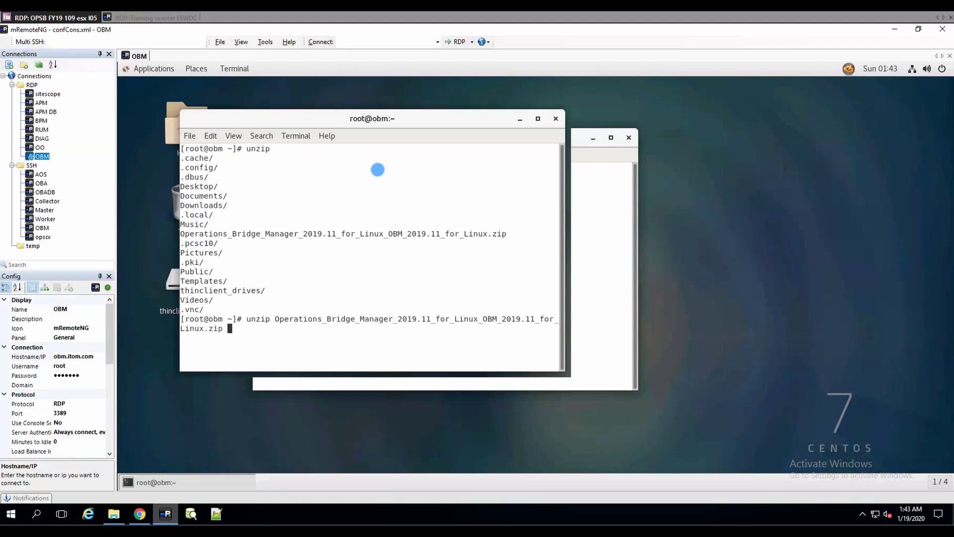
type("-d OBM")
key("Return")
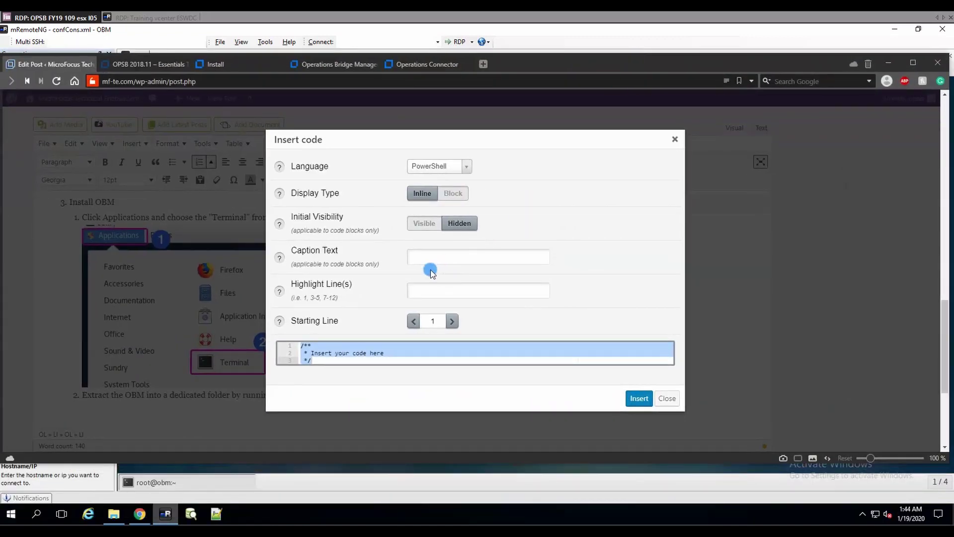
Replace the placeholder code and insert a code block for unzipping Opera* with -d OBM under the second "Install OBM" item.
type("unzip")
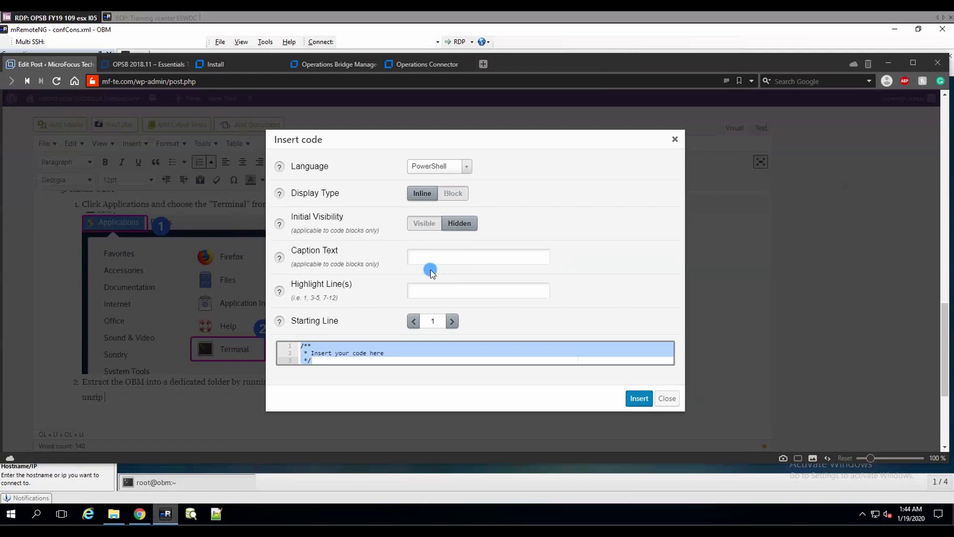
left_click(343, 360)
key("ctrl+a")
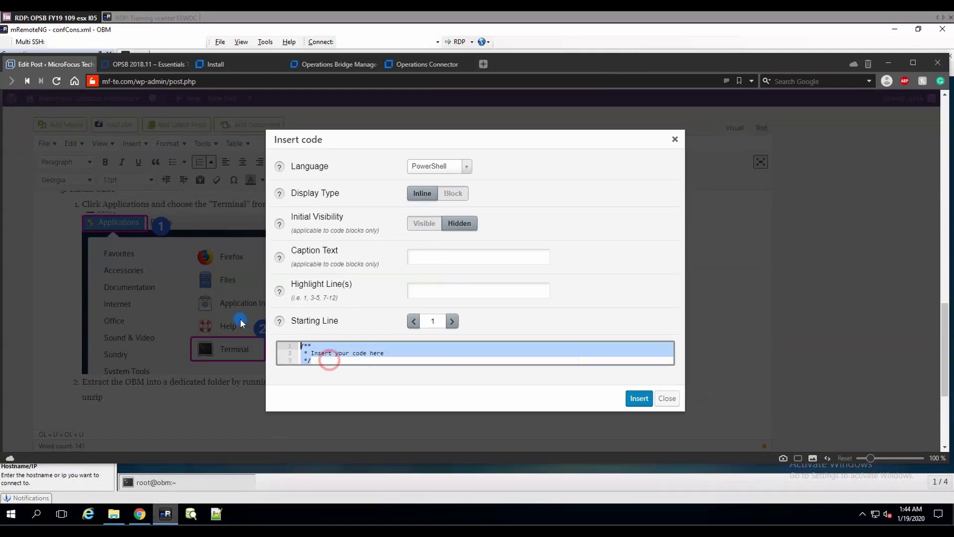
key("BackSpace")
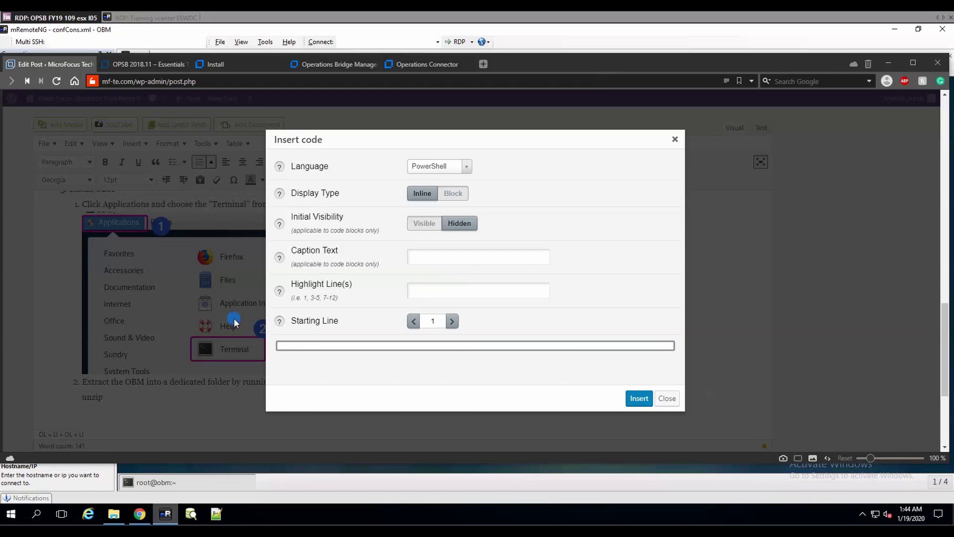
left_click(389, 486)
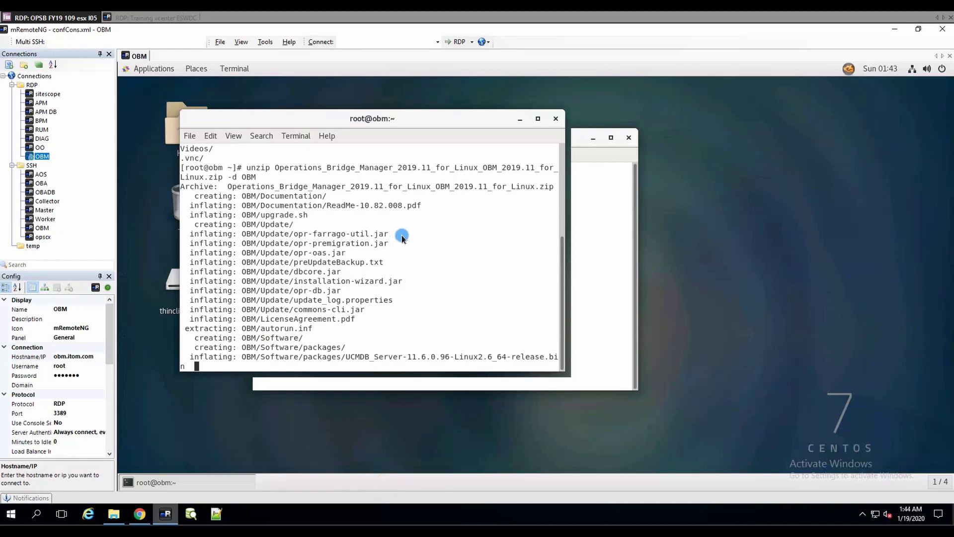
key("alt+Tab")
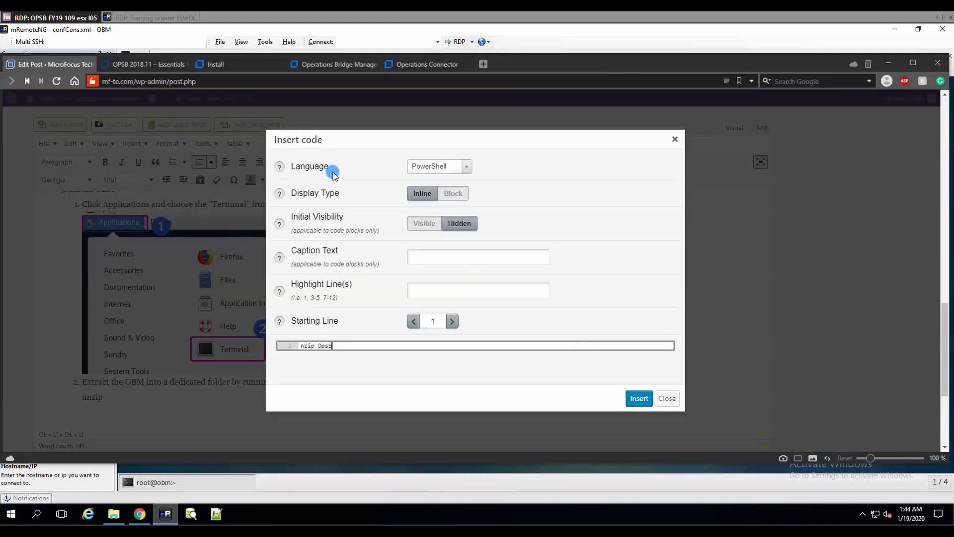
key("BackSpace")
key("BackSpace")
type("era* -d OBM")
left_click(319, 344)
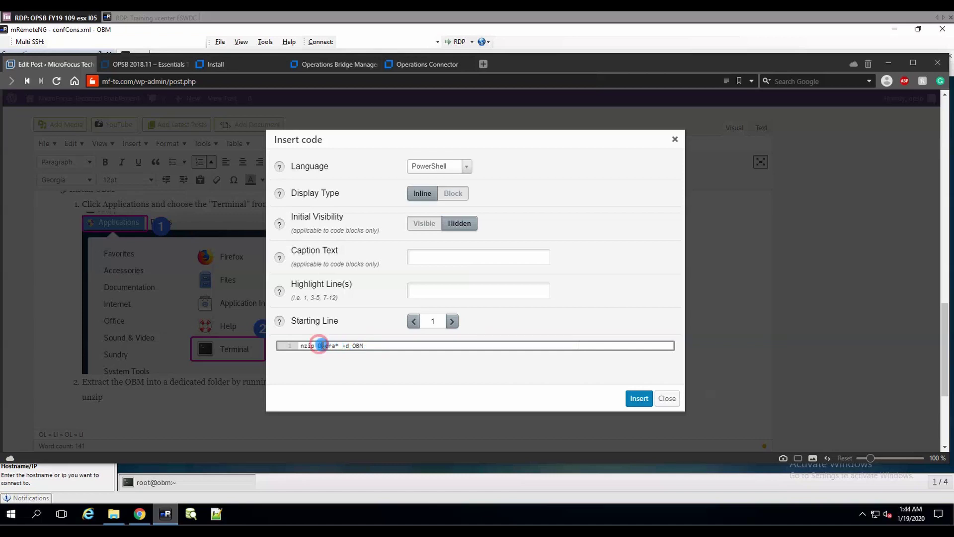
left_click(336, 344)
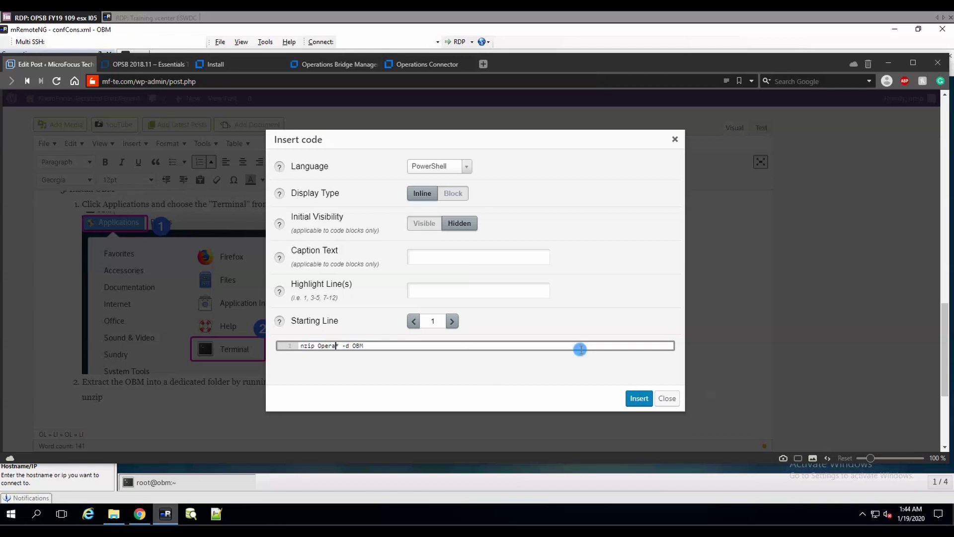
left_click(638, 398)
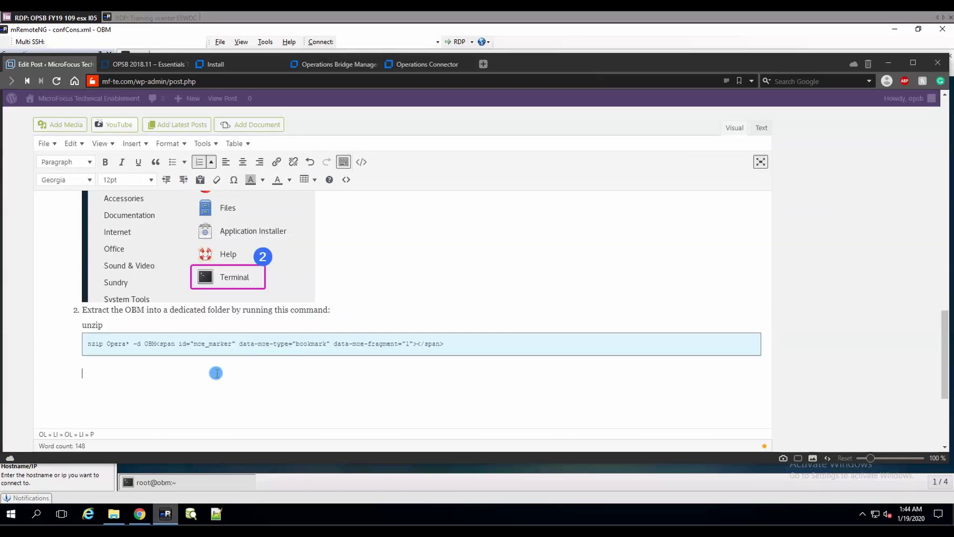
Delete the stray span markup at the end of the extraction code block and return to the OBM remote session.
left_click_drag(500, 348, 166, 356)
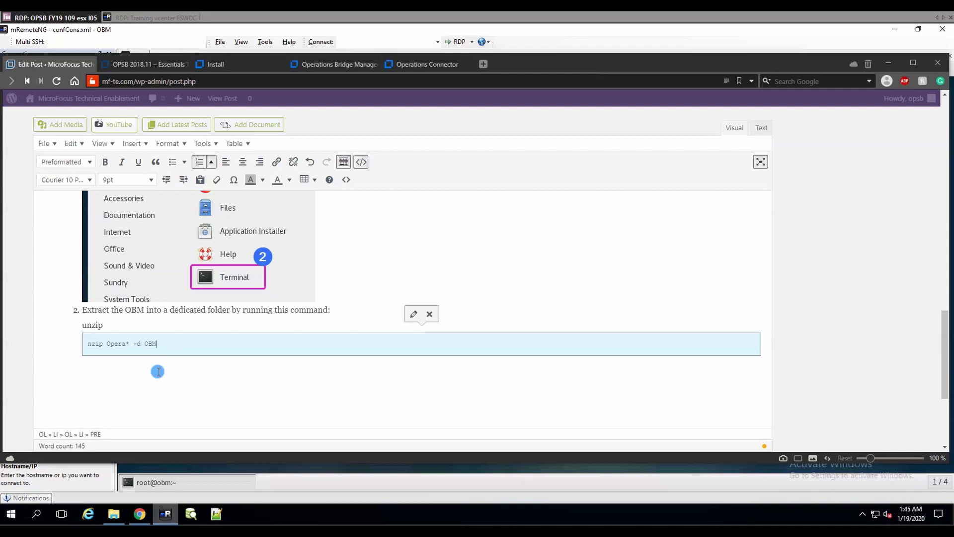
left_click(158, 371)
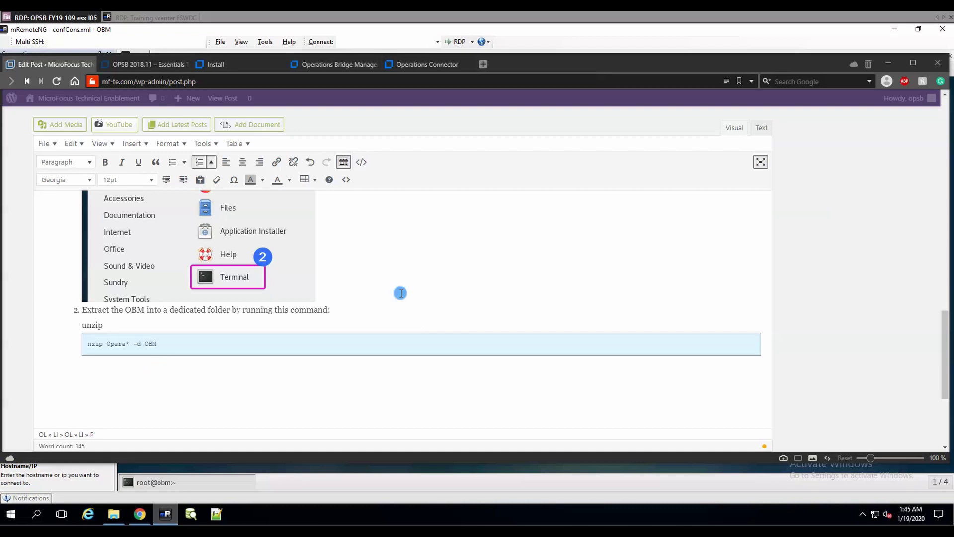
left_click(679, 68)
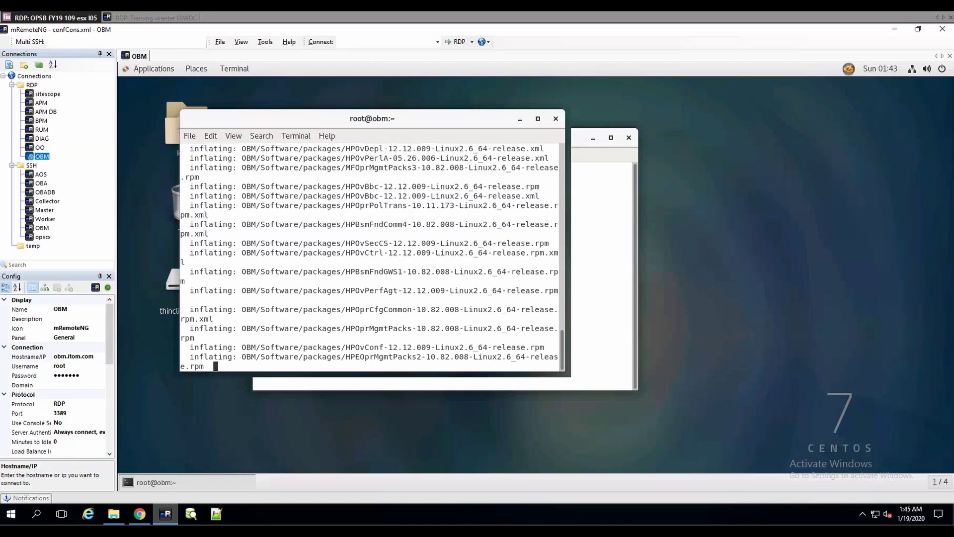
In the WordPress post, add the line The folder will be named "OBM" above the unzip code block.
key("alt+Tab")
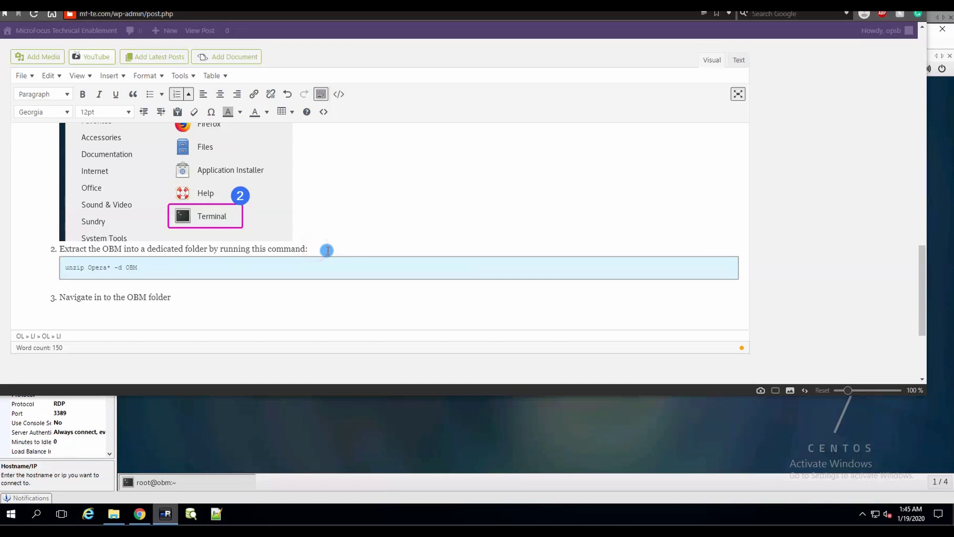
key("Return")
type("The")
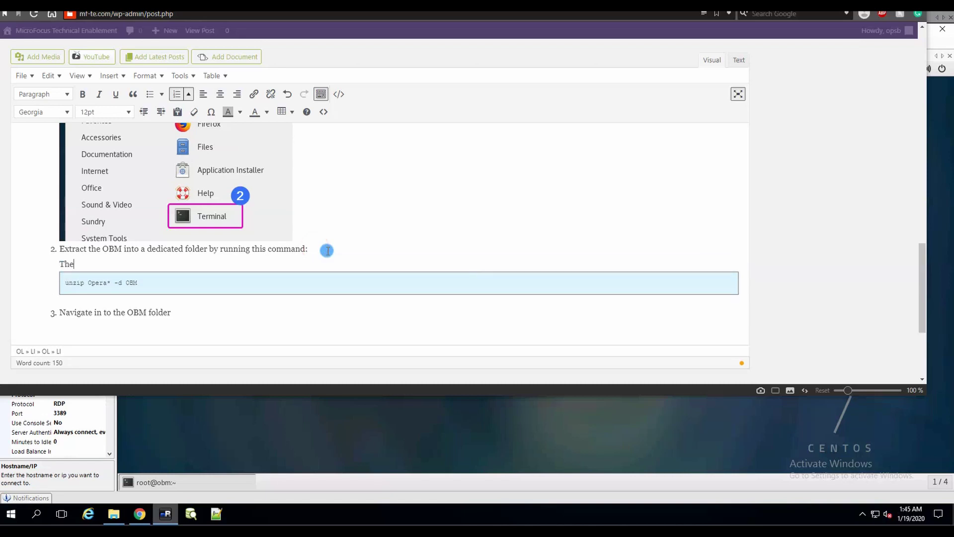
type(" folder will be named \"OBM\"")
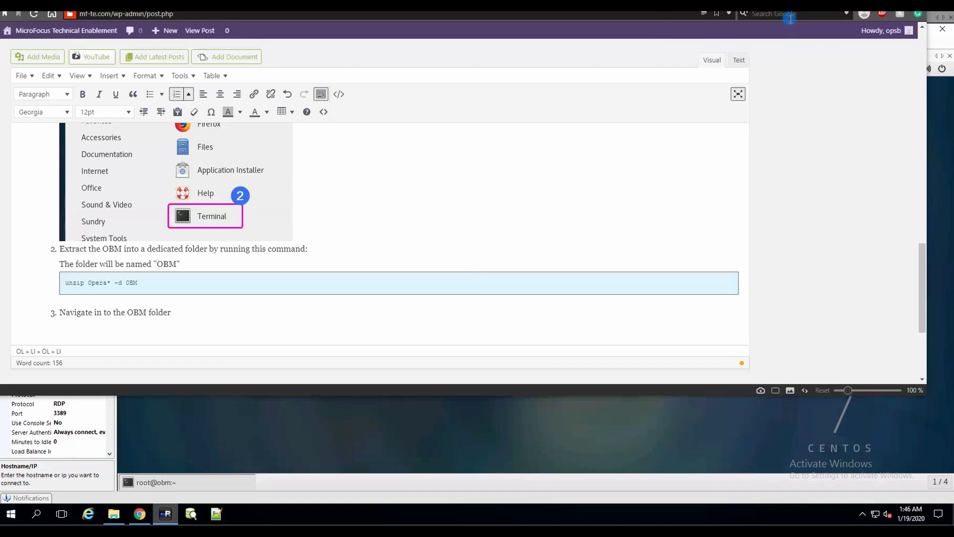
Insert a code block with the command cd OBM under the "Navigate in to the OBM folder" item and remove the blank line below it.
left_click(195, 309)
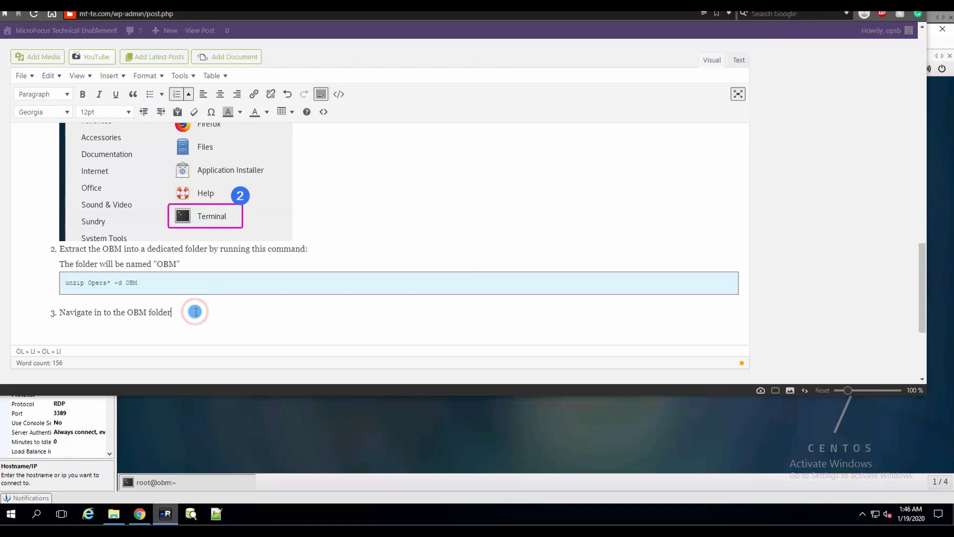
key("shift+Return")
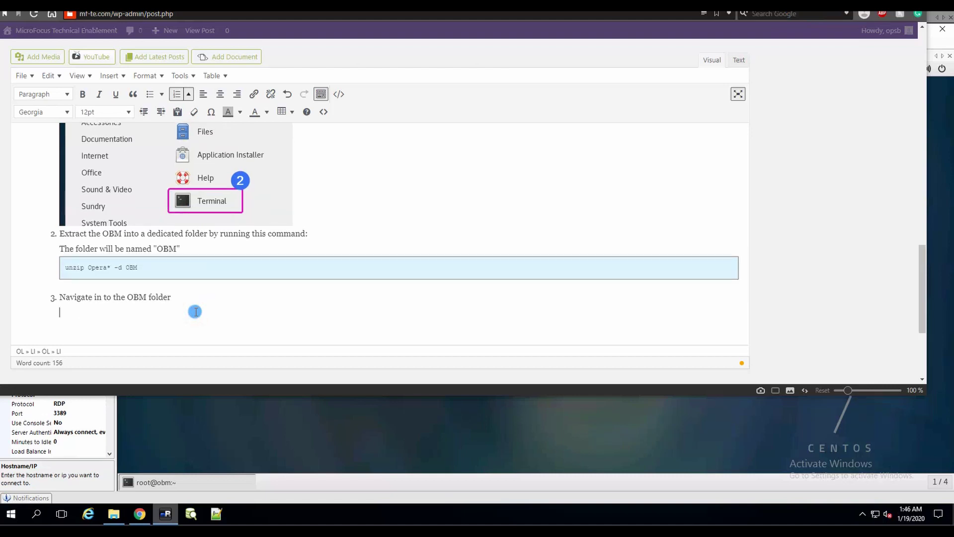
key("Return")
left_click(341, 96)
left_click(333, 281)
key("ctrl+a")
key("BackSpace")
type("cd OBM")
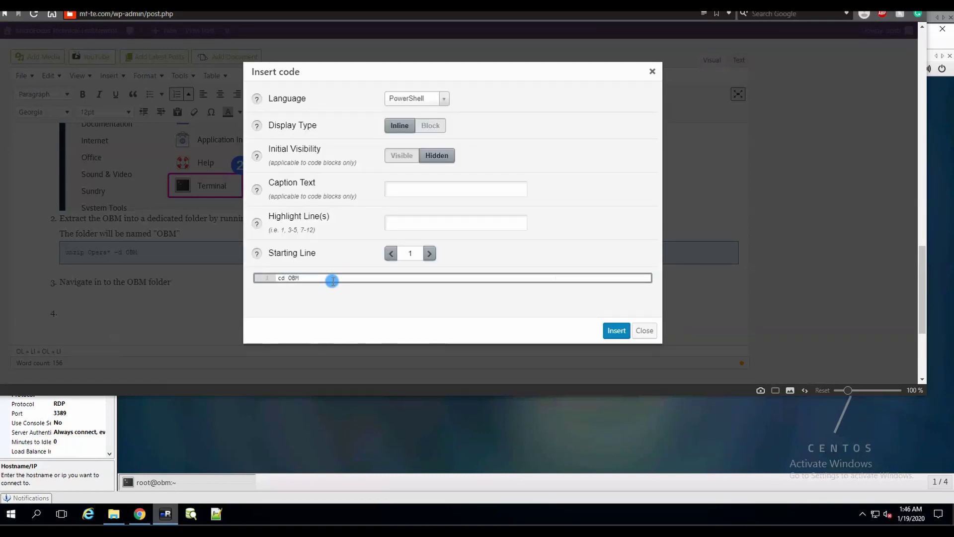
left_click(616, 330)
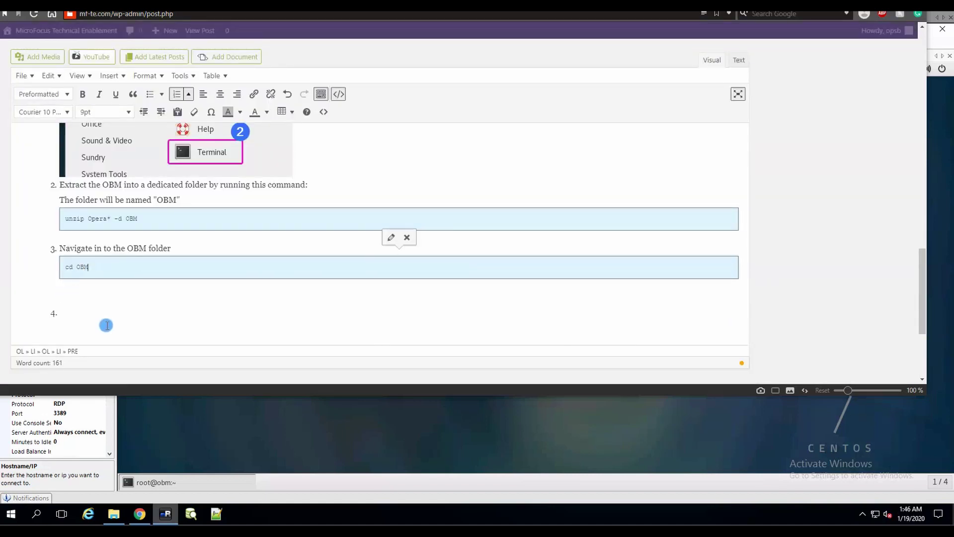
left_click(76, 296)
left_click(110, 296)
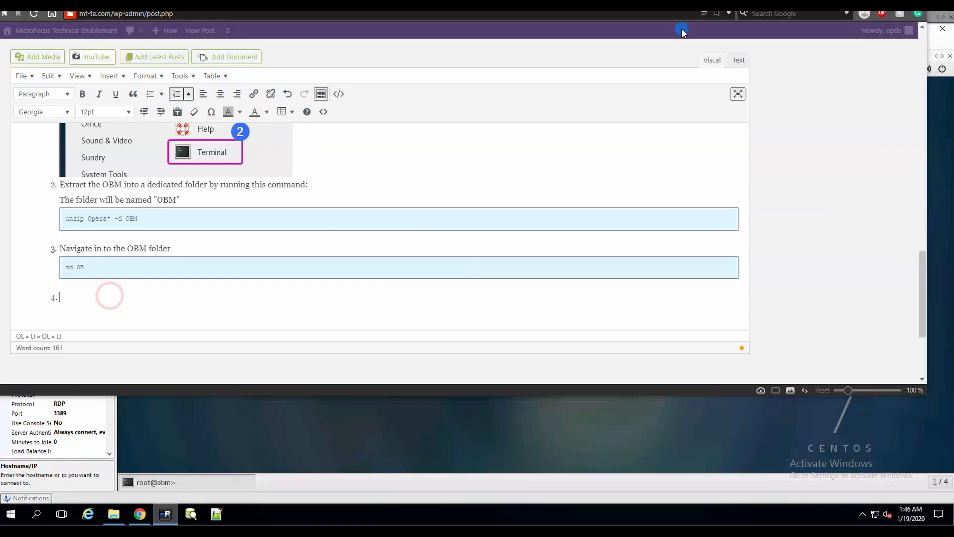
Switch back to the OBM remote session and change into the OBM directory in the terminal.
key("alt+Tab")
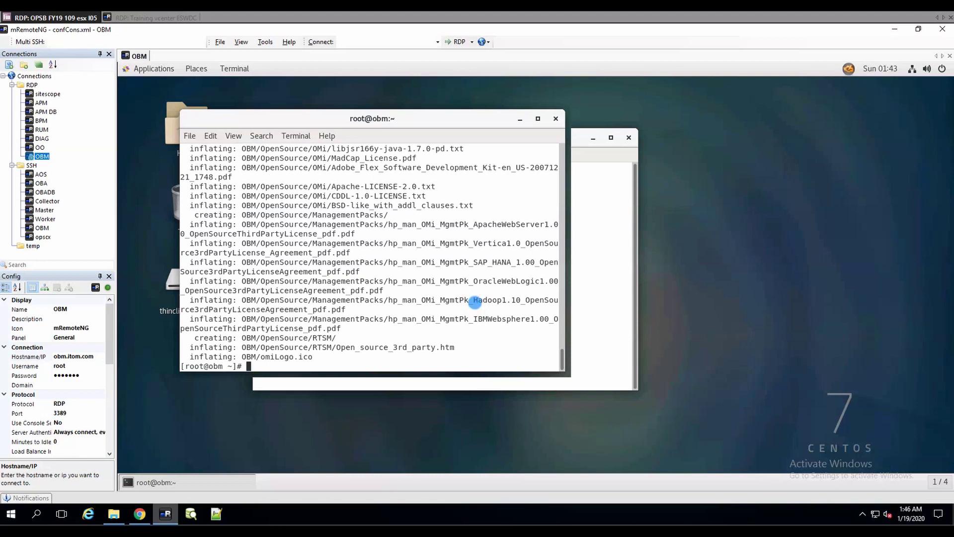
key("Up")
key("Up")
key("Down")
key("Down")
type("c")
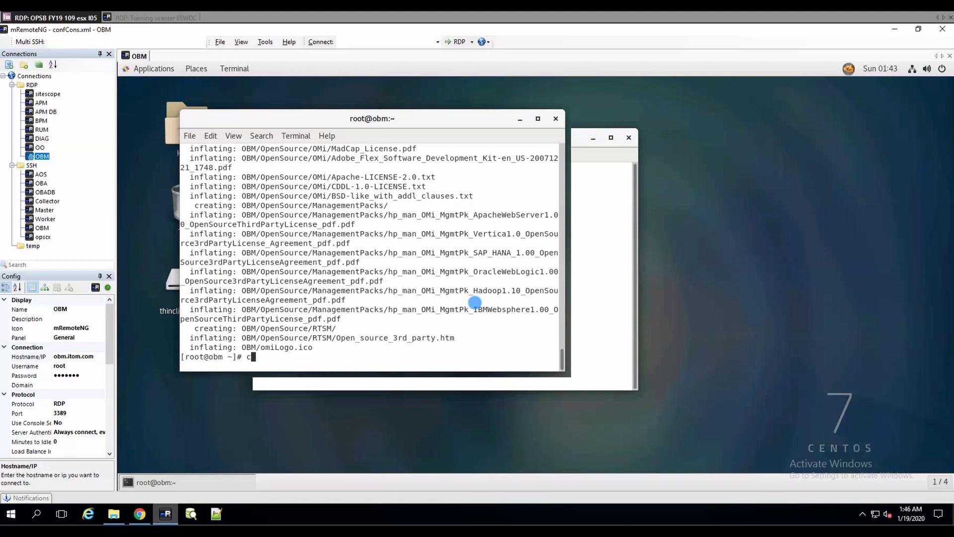
type("d OBM")
key("Return")
key("Return")
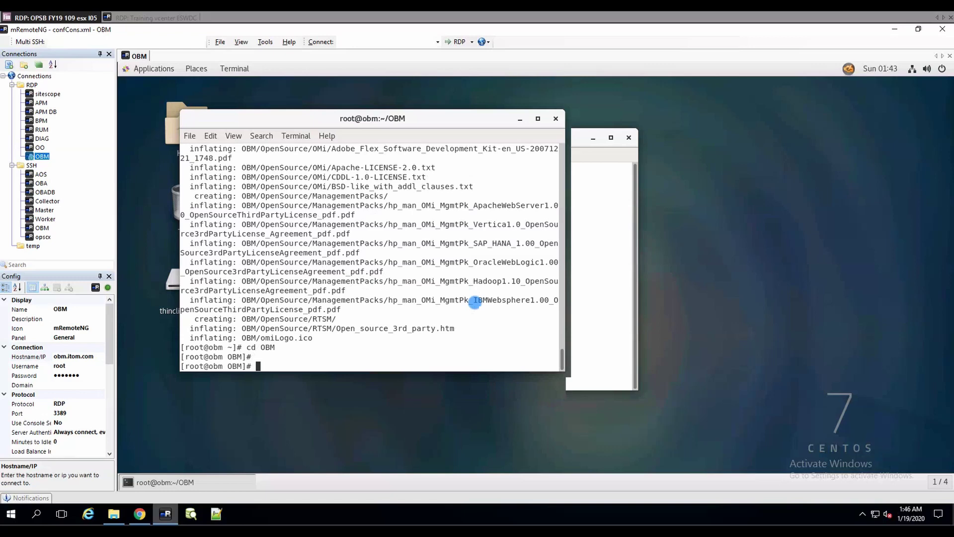
List the OBM folder's contents with ll and capture the terminal area showing the cd and ll commands with the listing.
type("ll")
key("Return")
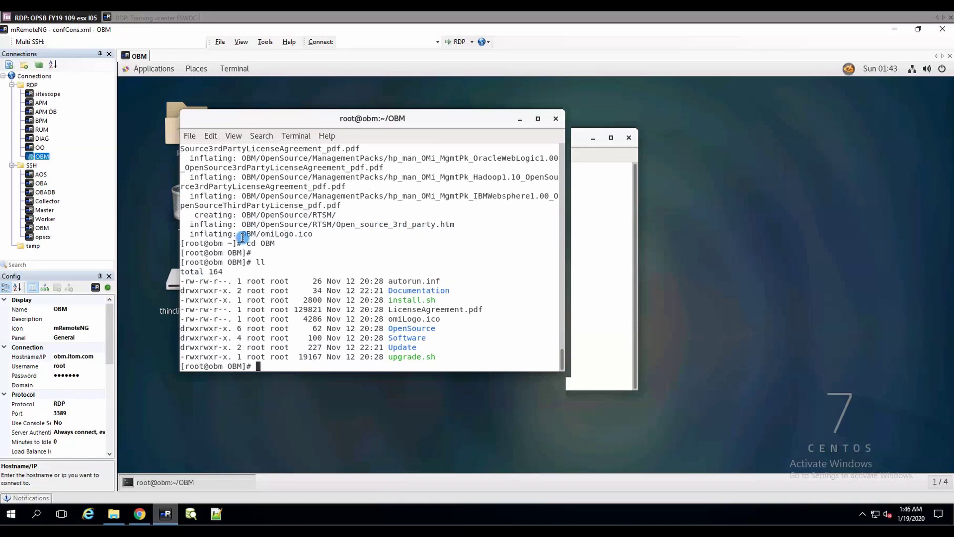
key("Print")
left_click_drag(178, 234, 512, 371)
left_click(354, 250)
Switch to the browser, show it full screen and go to the OBM 2019.11 installation documentation.
left_click_drag(0, 107, 750, 121)
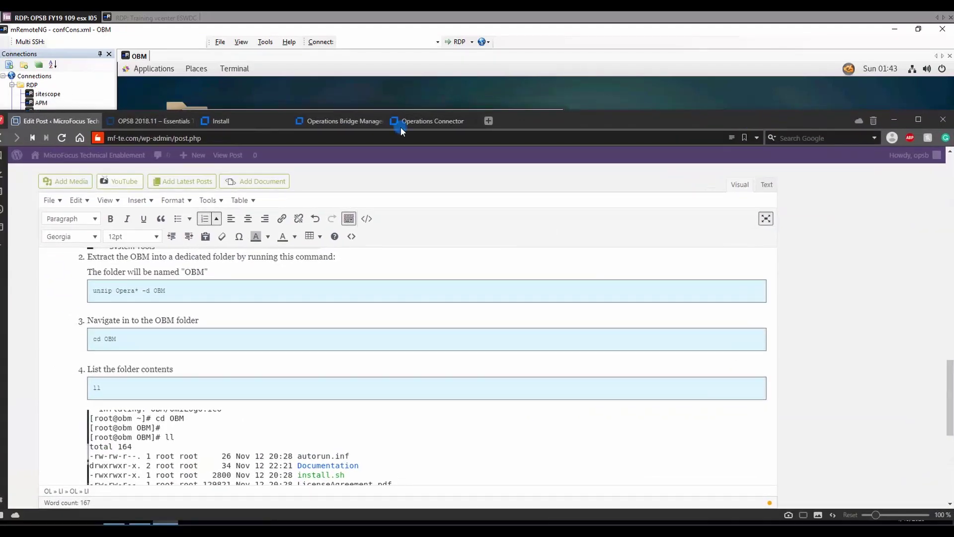
left_click_drag(602, 118, 611, 55)
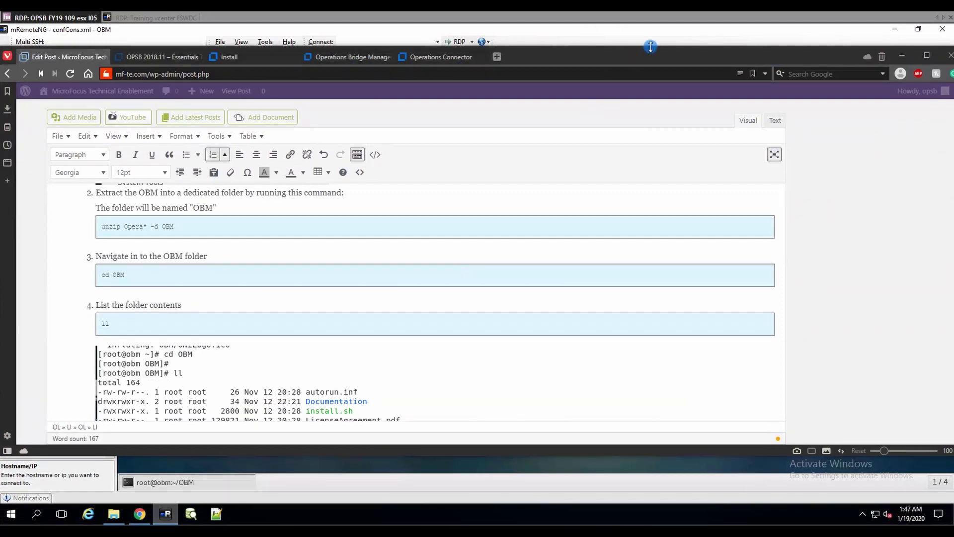
key("F11")
key("ctrl+Tab")
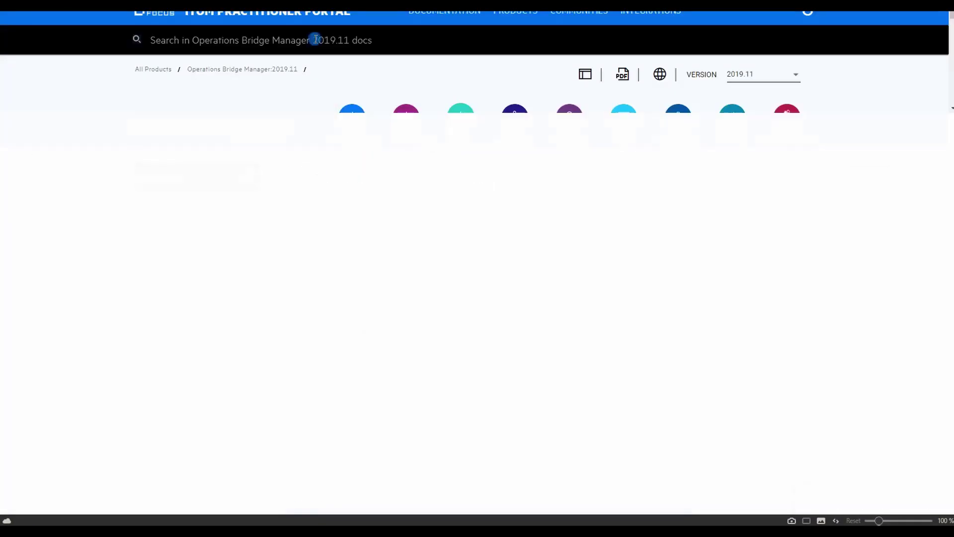
key("ctrl+Tab")
Review the OBM server and client system requirements in the documentation, including the dynamic port range, web server and open files limit.
scroll(556, 256, "down", 12)
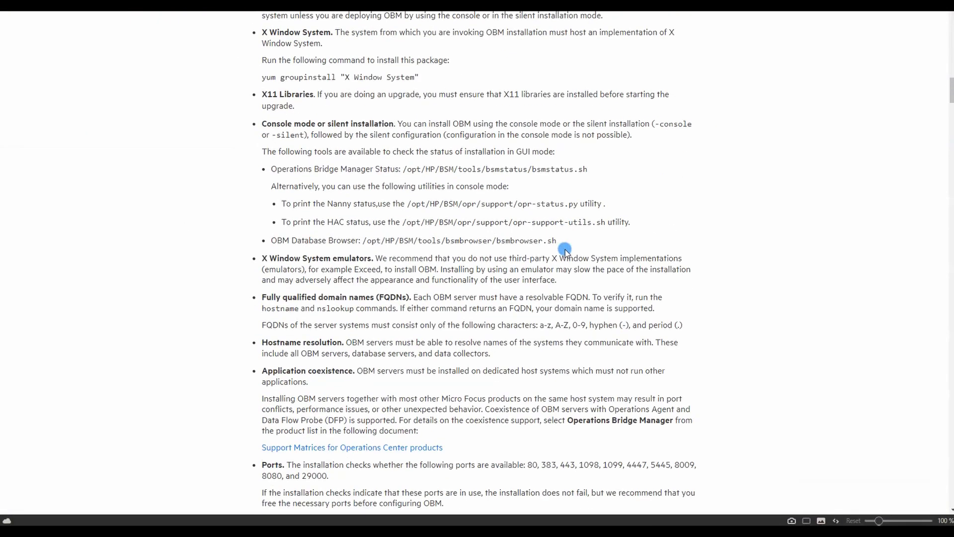
scroll(553, 249, "down", 6)
scroll(553, 248, "up", 4)
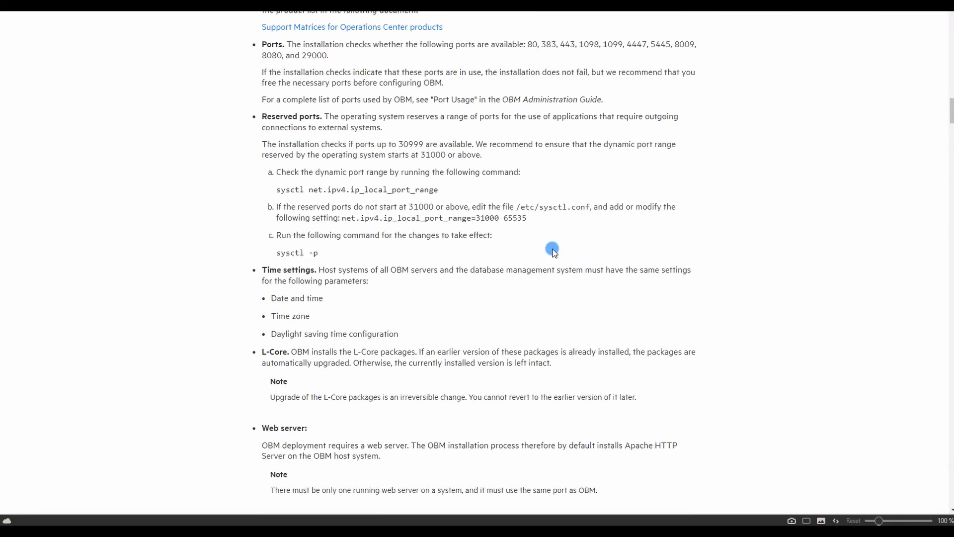
scroll(539, 253, "up", 3)
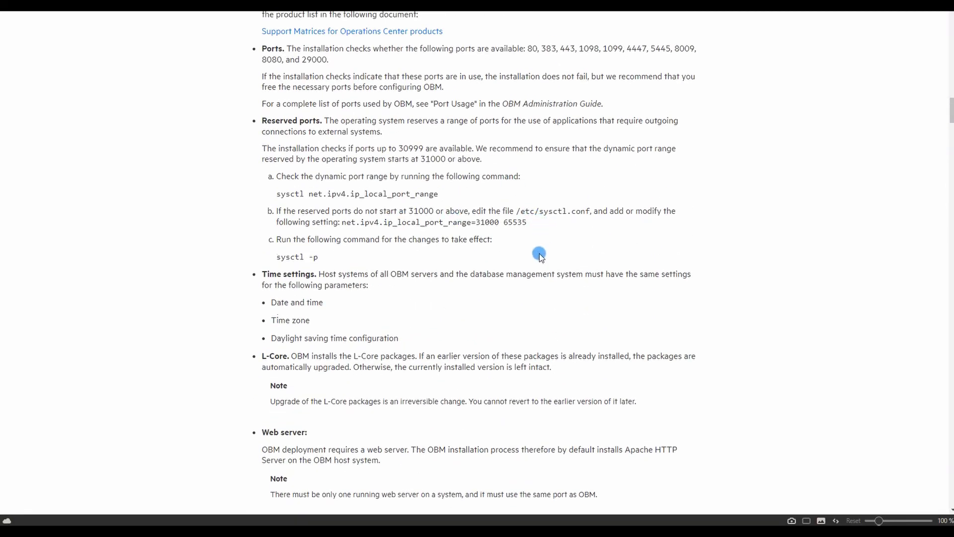
scroll(545, 253, "down", 3)
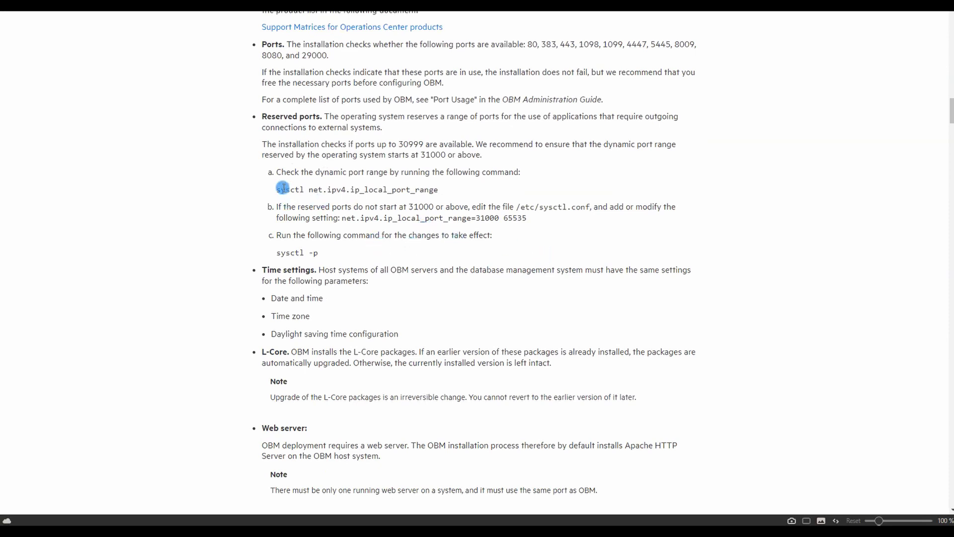
left_click_drag(521, 172, 285, 188)
left_click(451, 190)
left_click(437, 197)
scroll(480, 184, "down", 4)
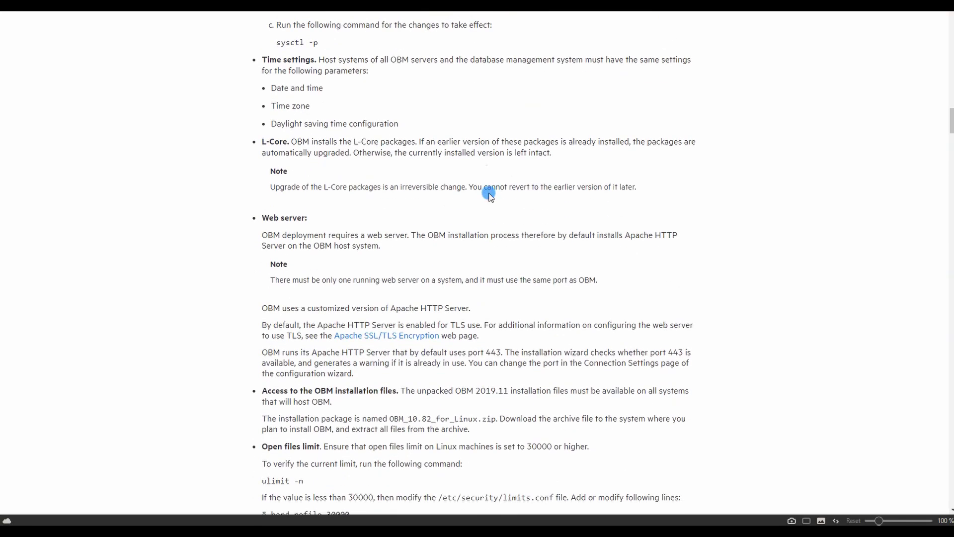
scroll(490, 193, "down", 3)
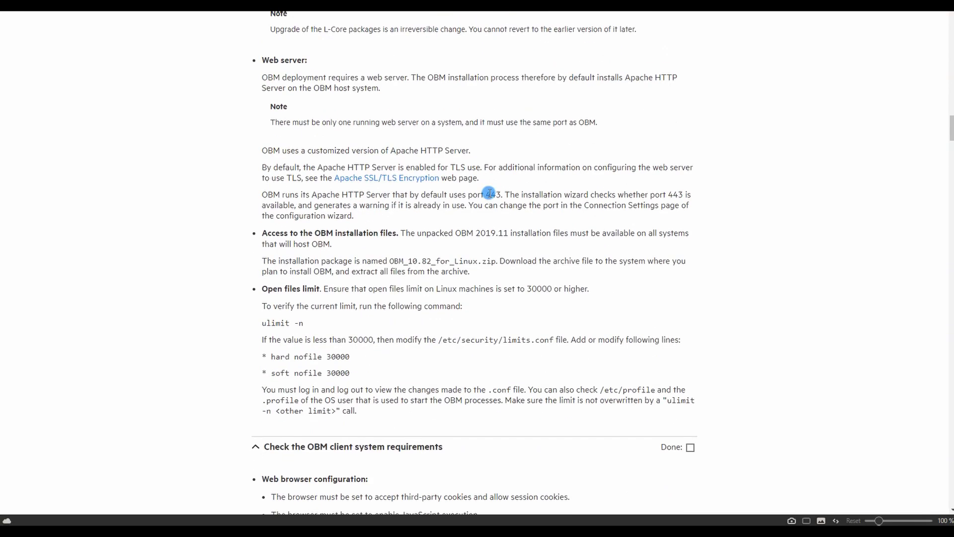
scroll(490, 194, "down", 2)
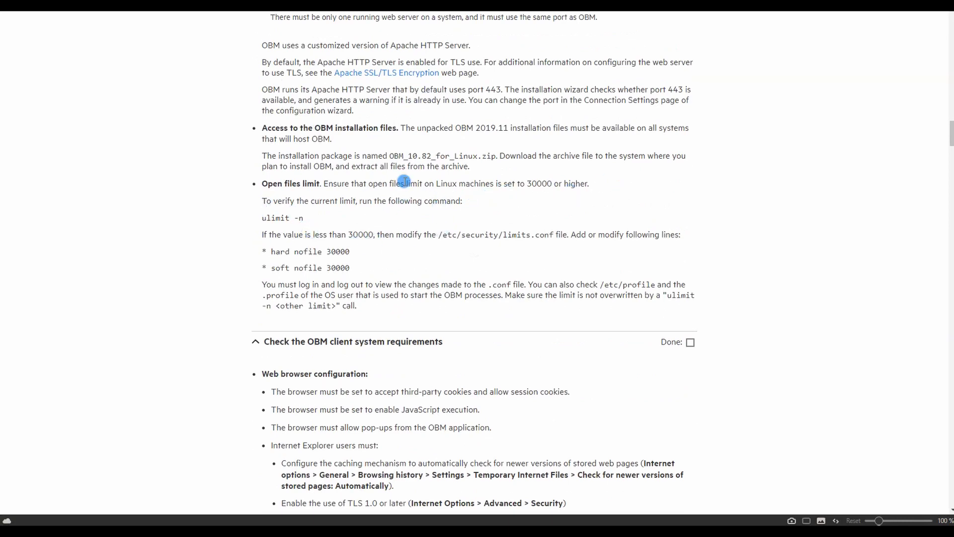
scroll(422, 194, "down", 7)
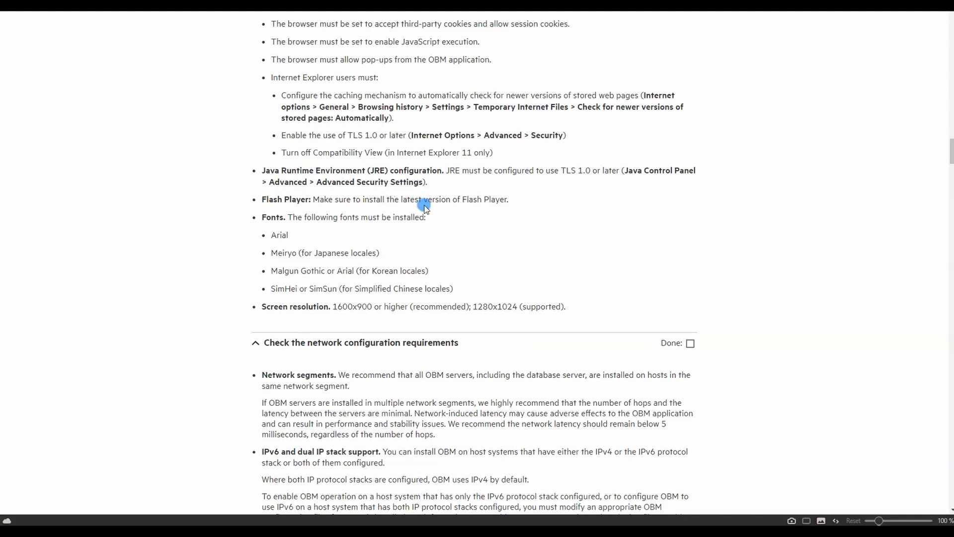
Copy the GUI-mode command ./install.sh from the "Start the OBM installation" section of the documentation.
scroll(447, 199, "down", 4)
scroll(517, 194, "down", 8)
scroll(484, 201, "down", 5)
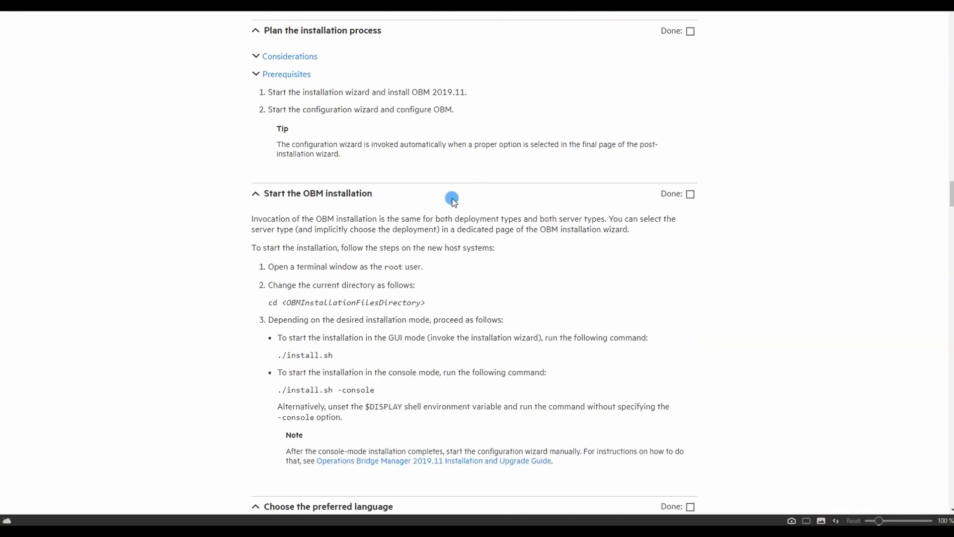
scroll(530, 253, "down", 2)
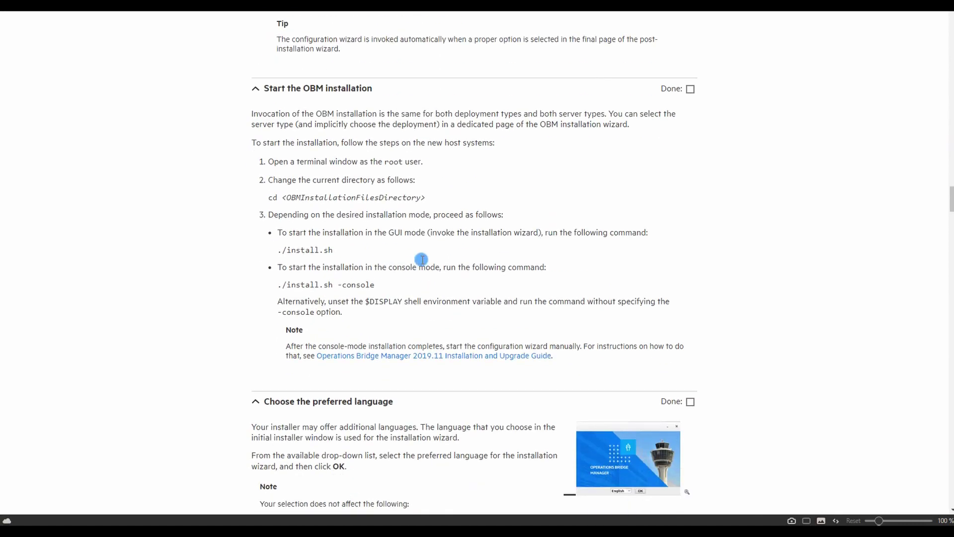
left_click_drag(278, 252, 365, 247)
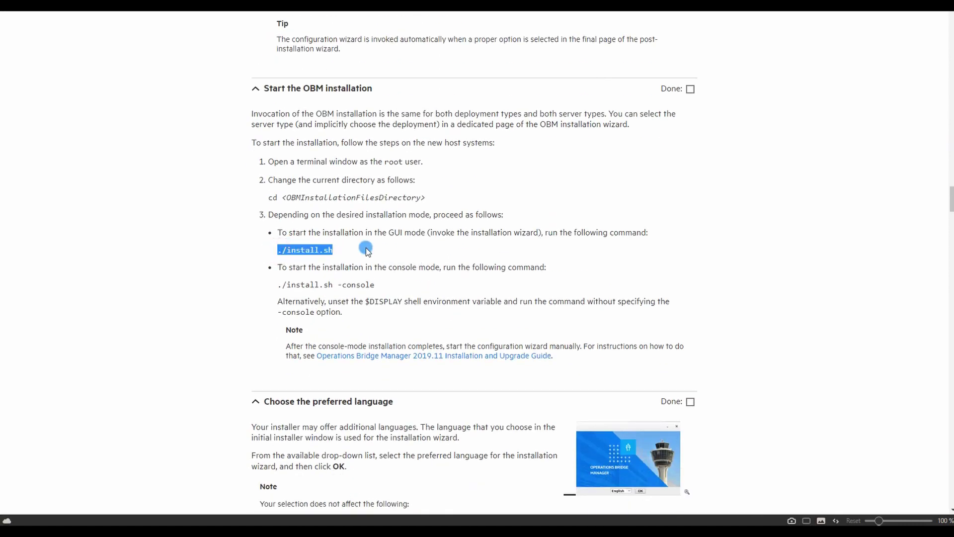
left_click(366, 248)
left_click_drag(276, 248, 391, 245)
key("alt+Tab")
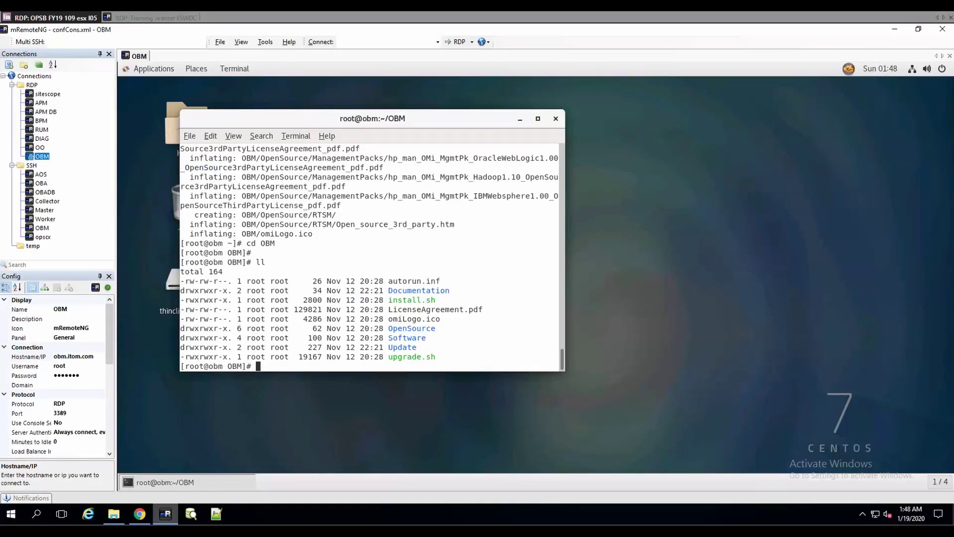
key("alt+Tab")
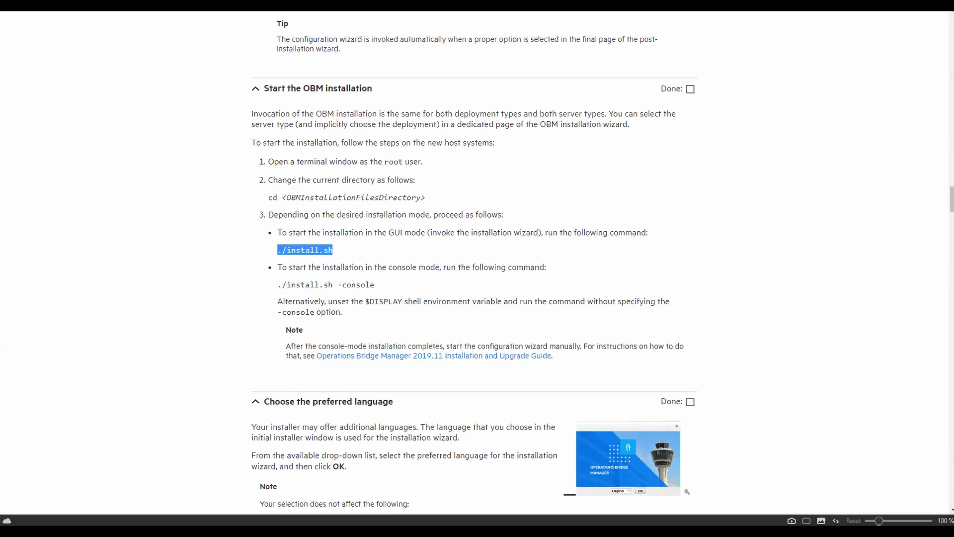
Return to the WordPress post and insert a code block with ./install.sh under the "Run the installation script" item.
key("ctrl+Tab")
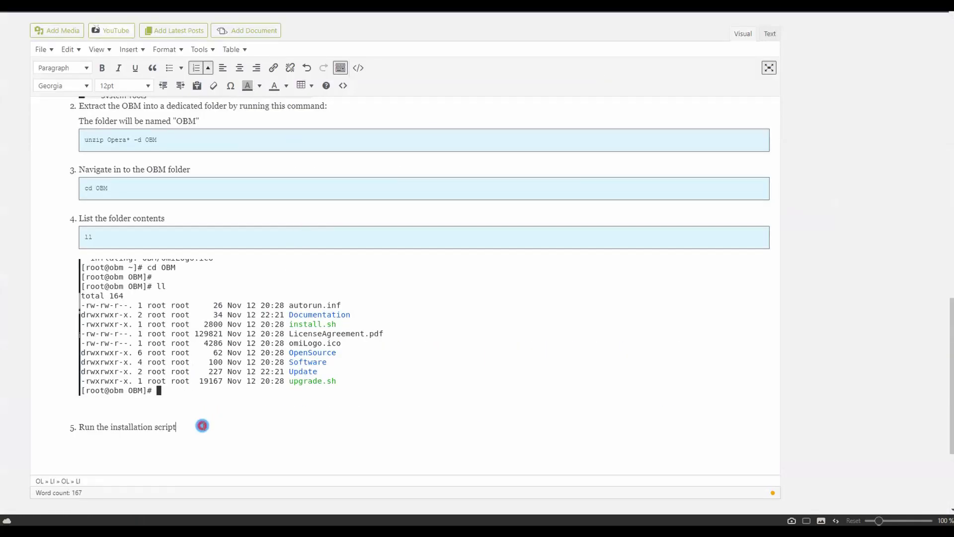
left_click(236, 437)
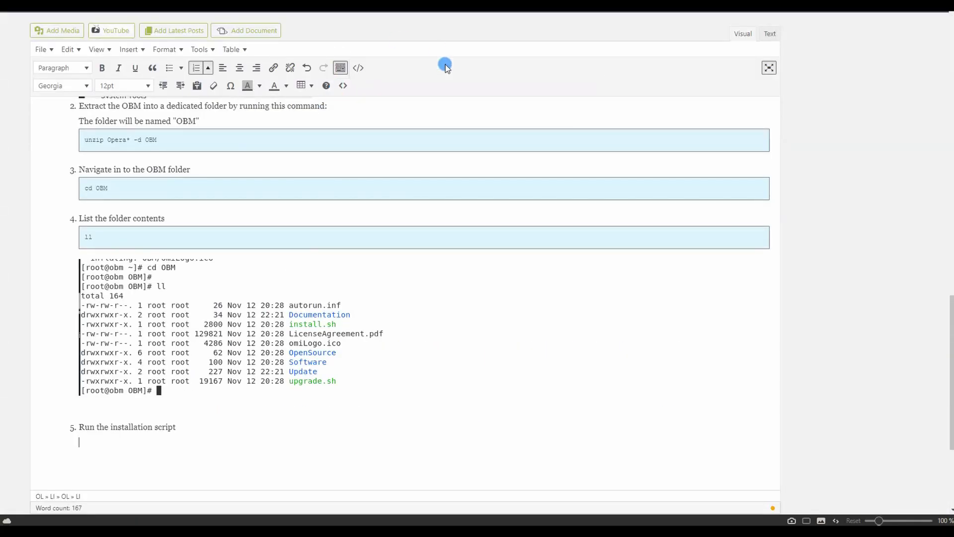
left_click(360, 67)
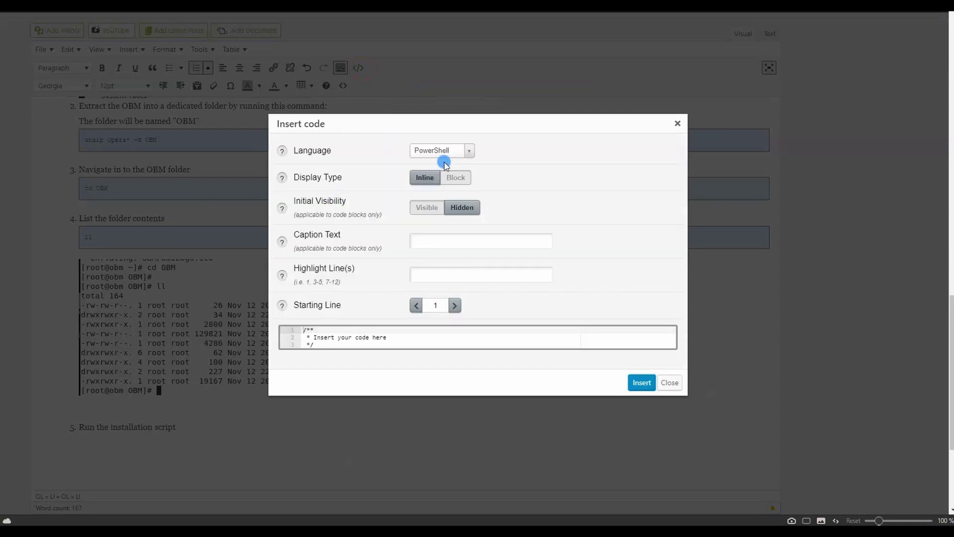
left_click(340, 347)
type("./install.sh")
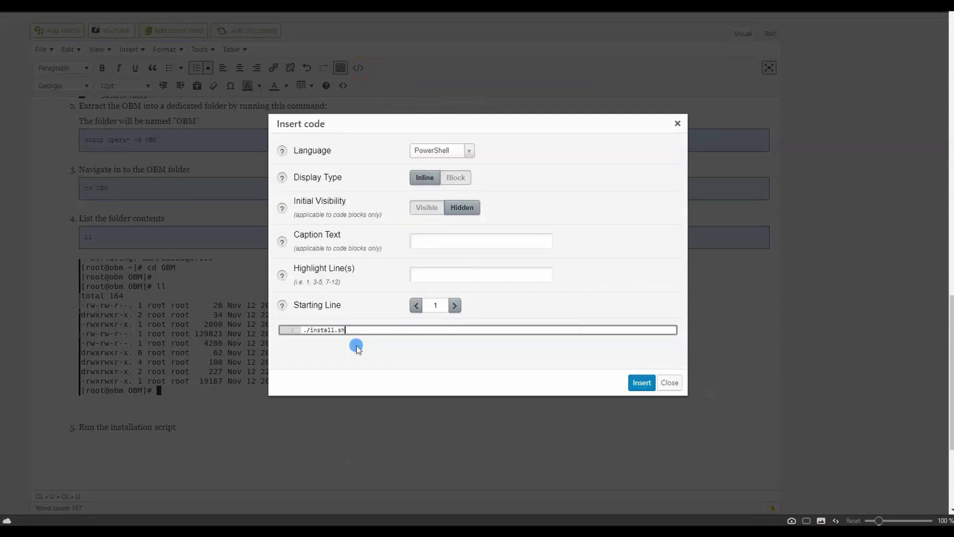
left_click(639, 383)
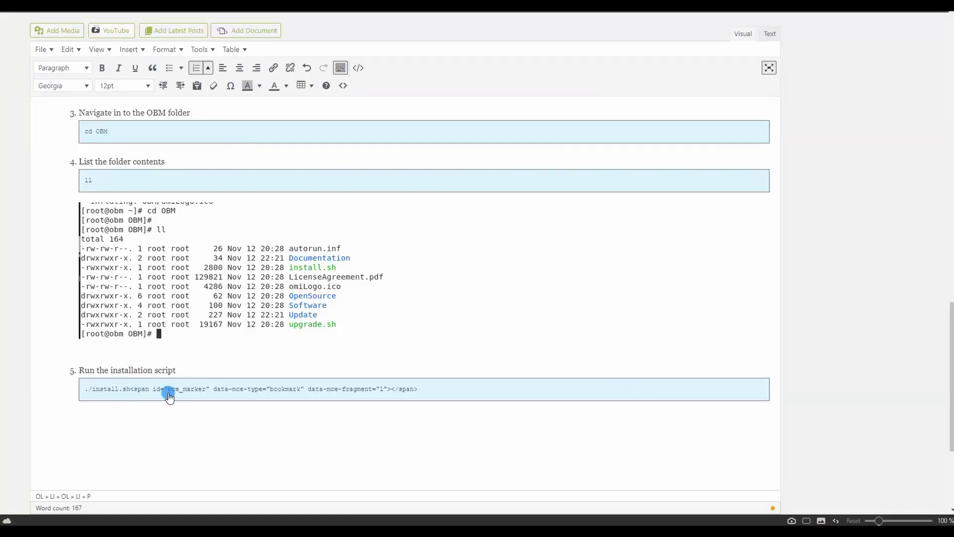
left_click(462, 391)
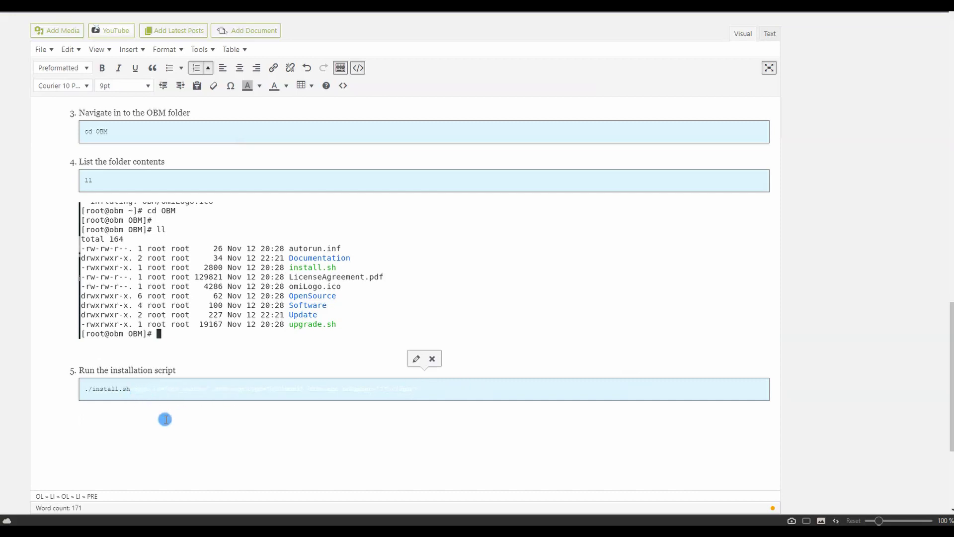
Extend item 5's text with "in a gui mode" after "Run the installation script".
left_click(195, 370)
type("i")
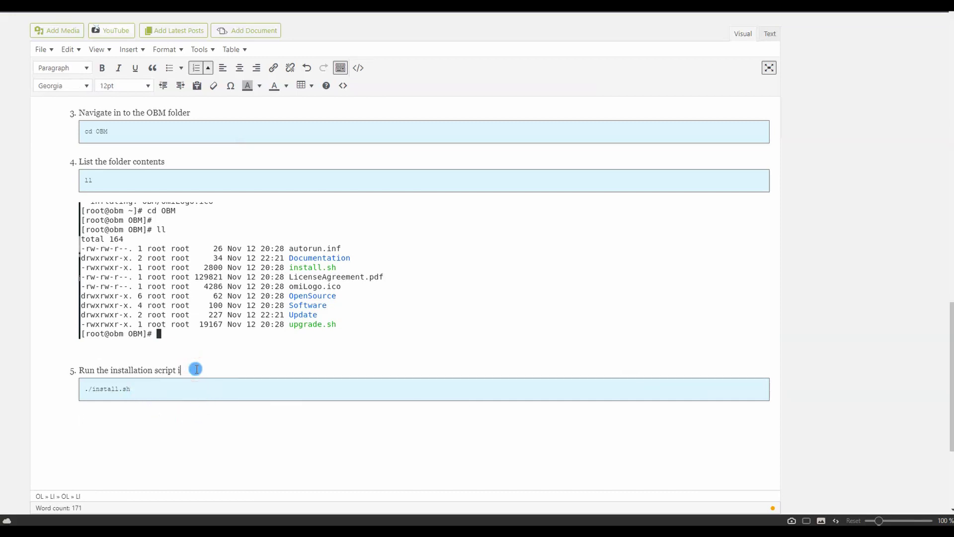
type("n a gui mode")
Add list item 6 "Follow the inslaltion wizard:" directly below the ./install.sh block and start an empty numbered sub-list under it.
left_click(132, 423)
key("Return")
type("7")
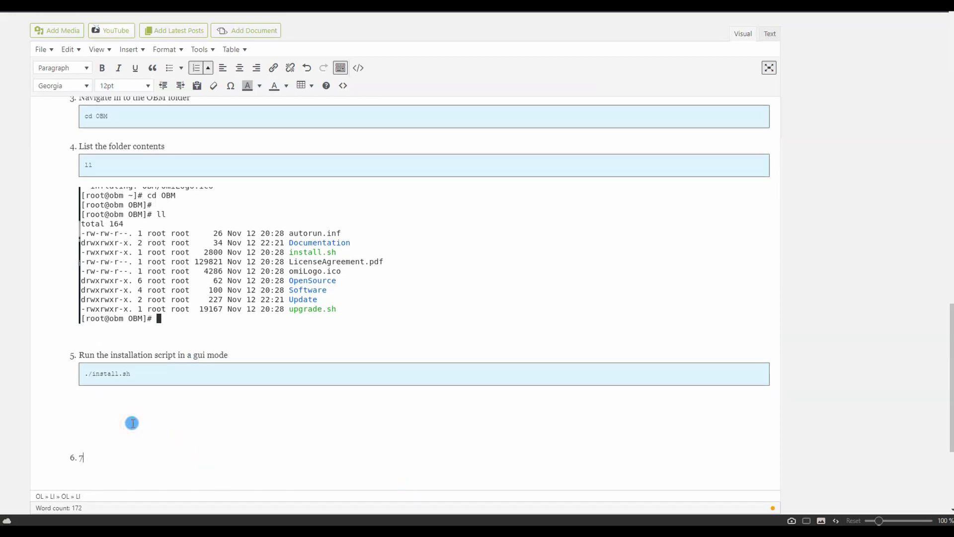
key("BackSpace")
key("BackSpace")
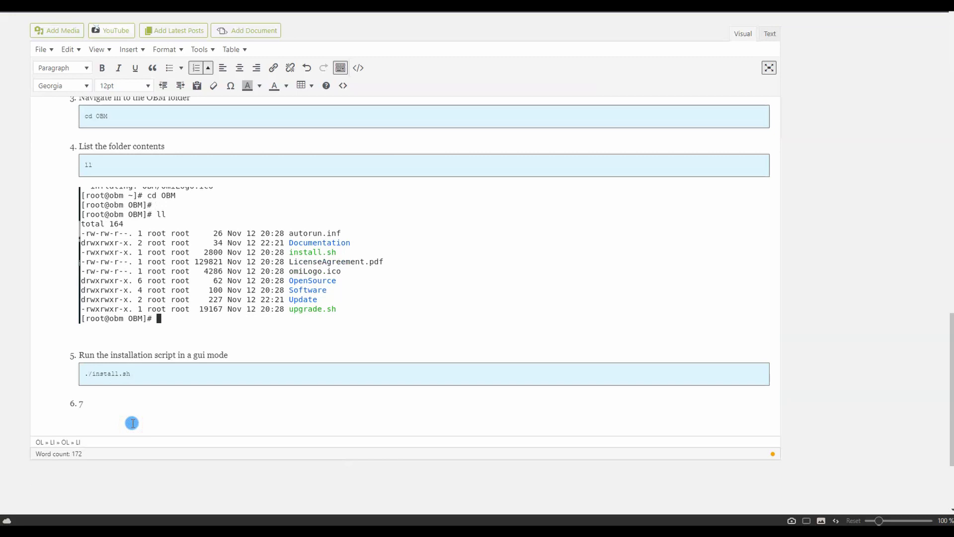
left_click(103, 402)
key("BackSpace")
type("Follow the ")
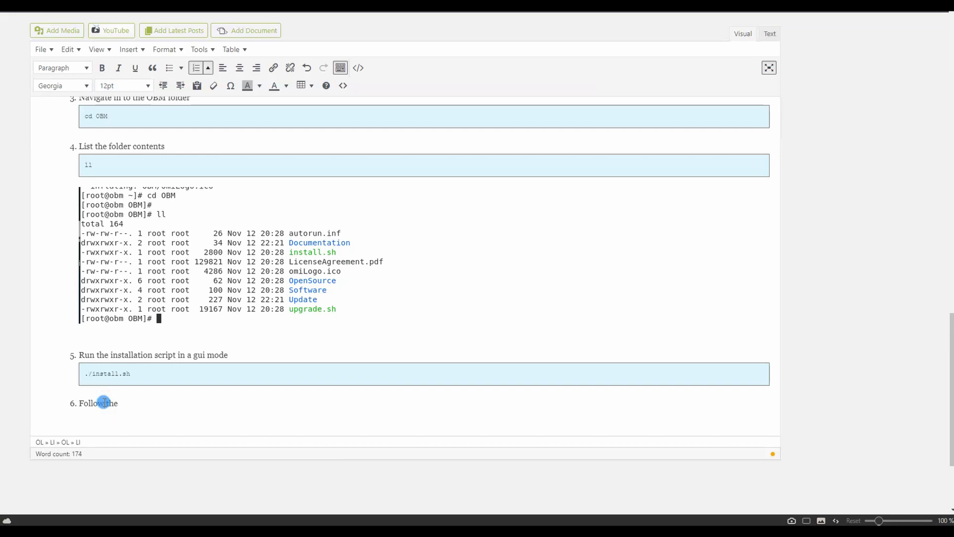
type("inslaltion wizard:")
key("Return")
key("Tab")
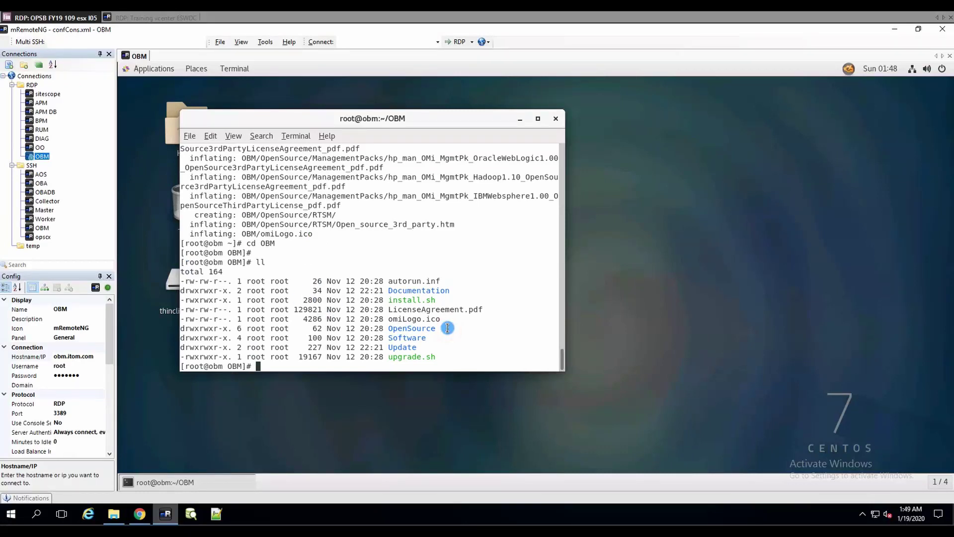
Switch to the OBM remote session and run ./install.sh in the terminal from the OBM folder.
type("./install.sh")
key("Return")
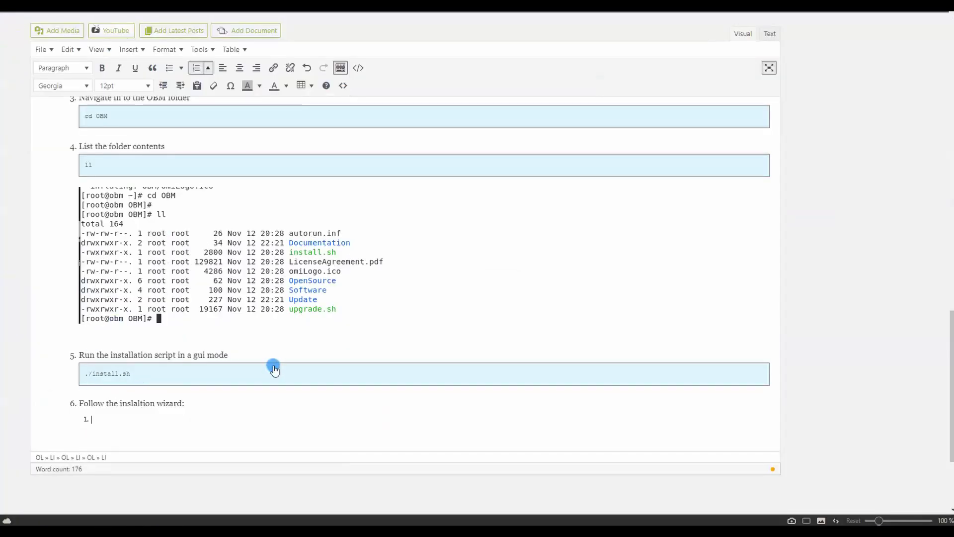
Start a new line reading "IMPORTANT NOTE:" within item 5, between "Run the installation script in a gui mode" and the ./install.sh block.
left_click(266, 354)
key("shift+Return")
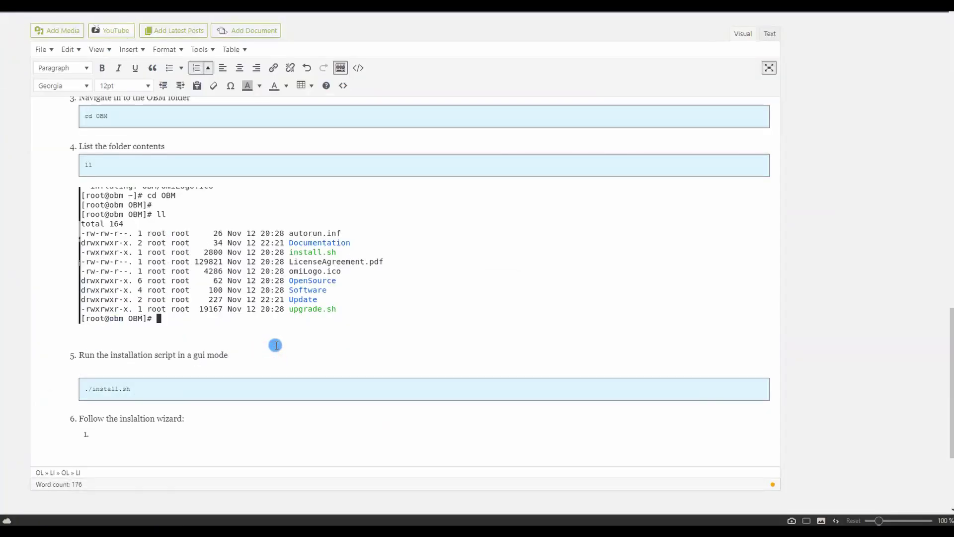
type("IMPORTANT NOTE: the")
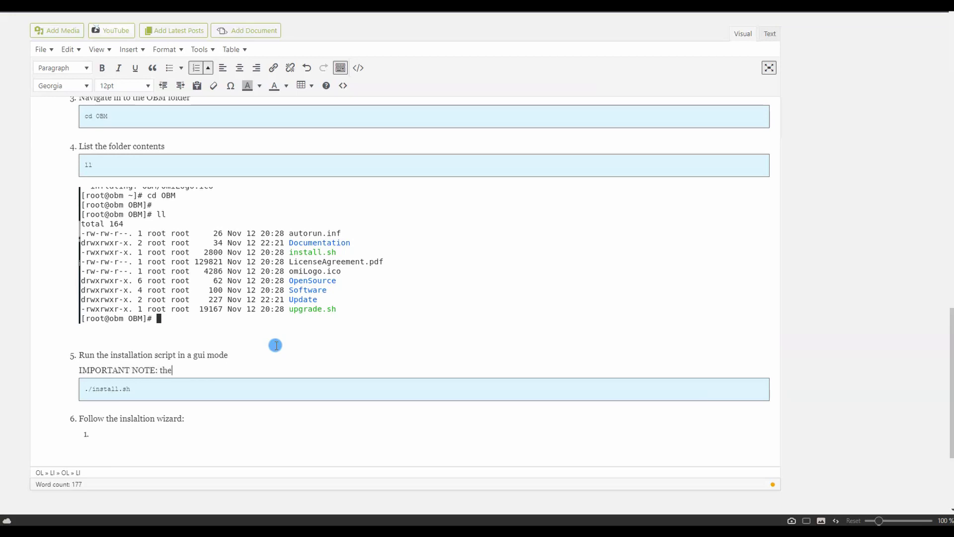
type("GU")
key("BackSpace")
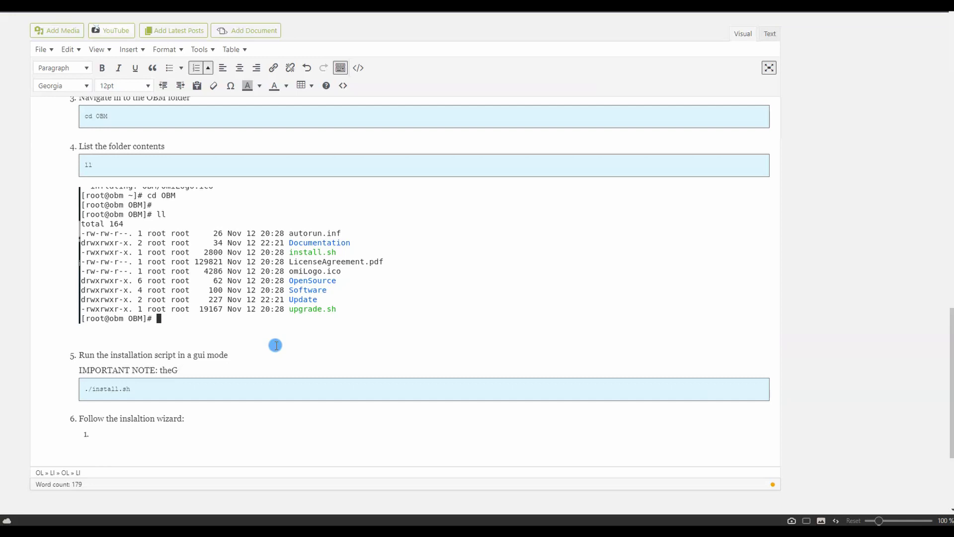
key("BackSpace")
key("BackSpace")
key("BackSpace")
key("BackSpace")
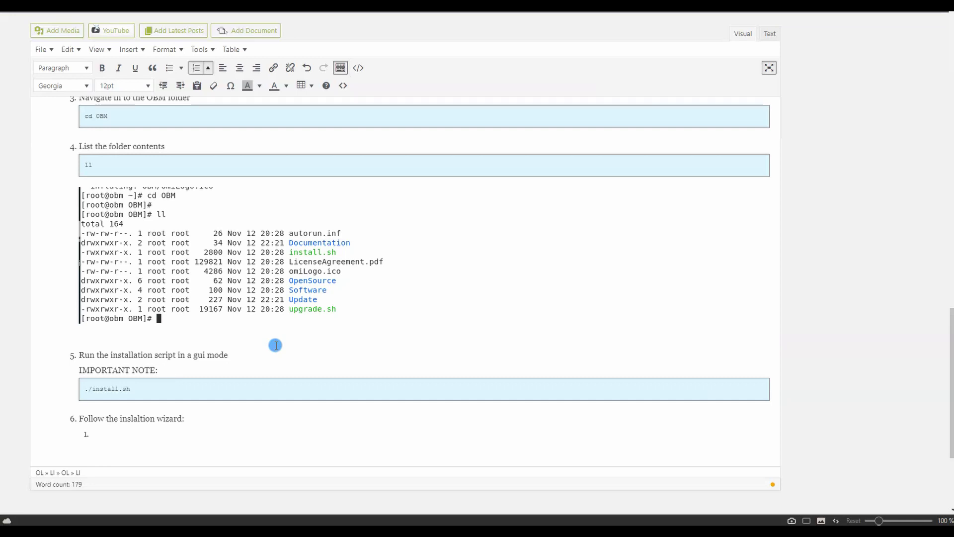
Continue the note with "ou LInux version has GUI Lags and sometimes the screen would not refresh fast enough to reflect the changes".
type("ou LInux version has GUI La")
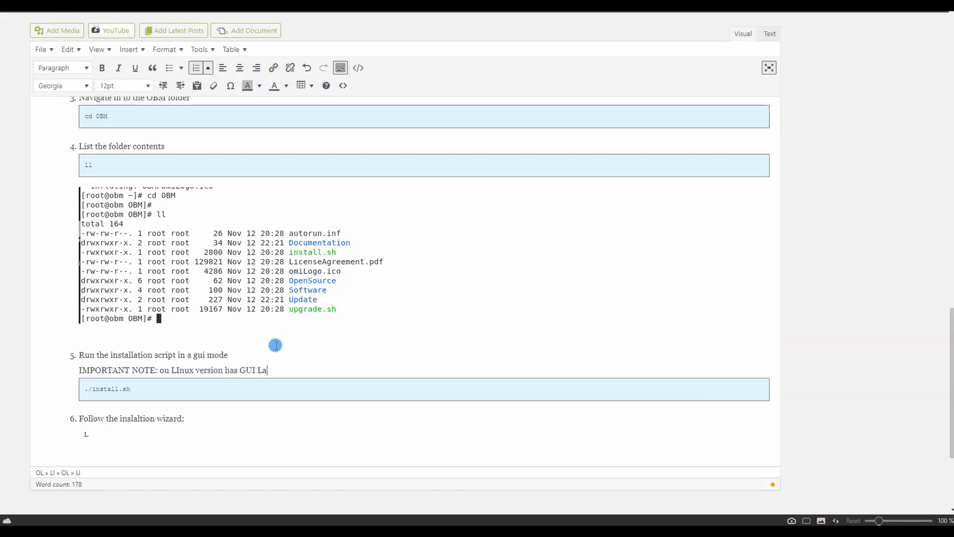
type("gs and sometimes the scree")
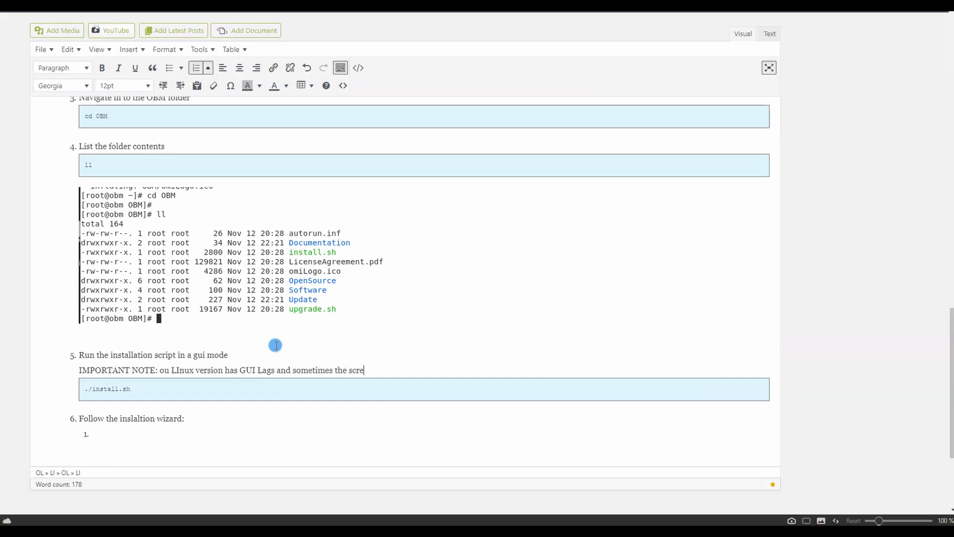
type("en would not ")
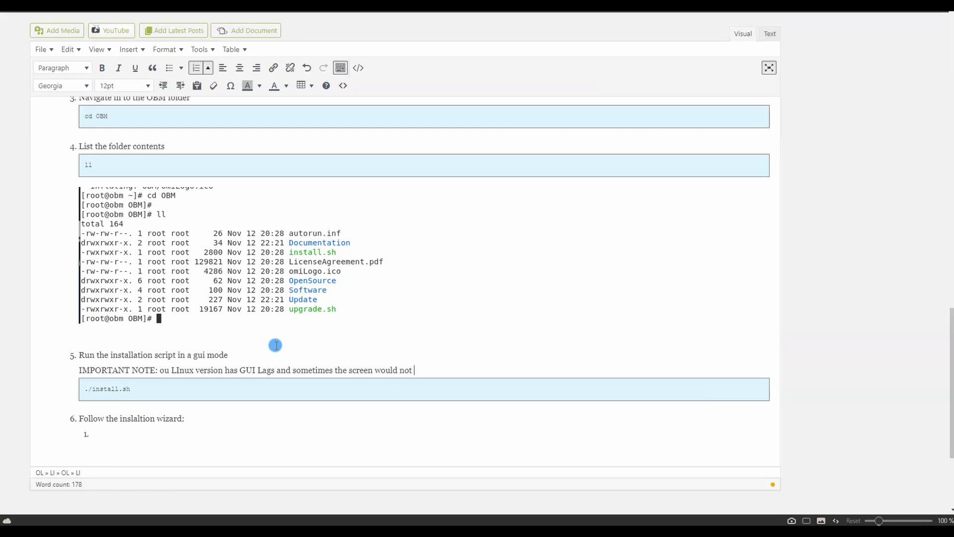
type("refresh fas")
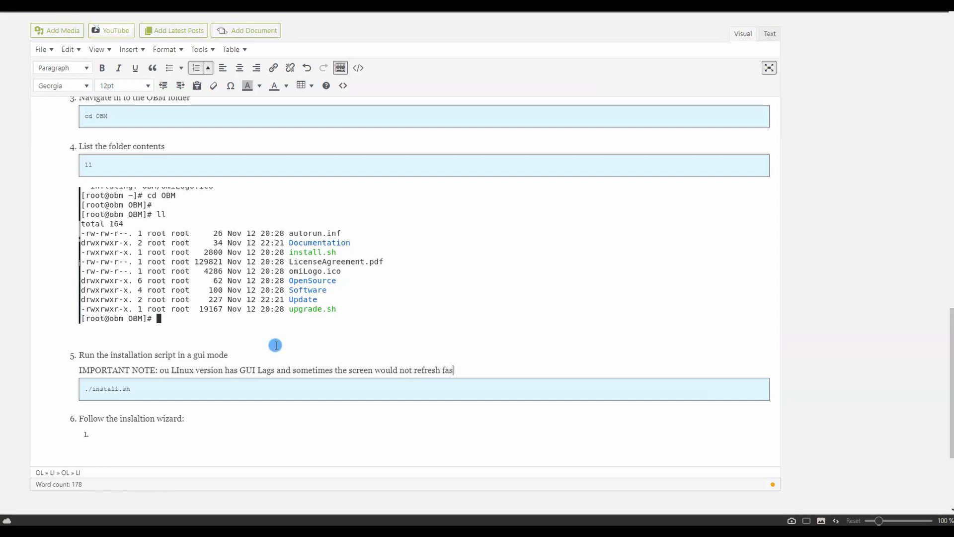
type("t enough to reflect the changes")
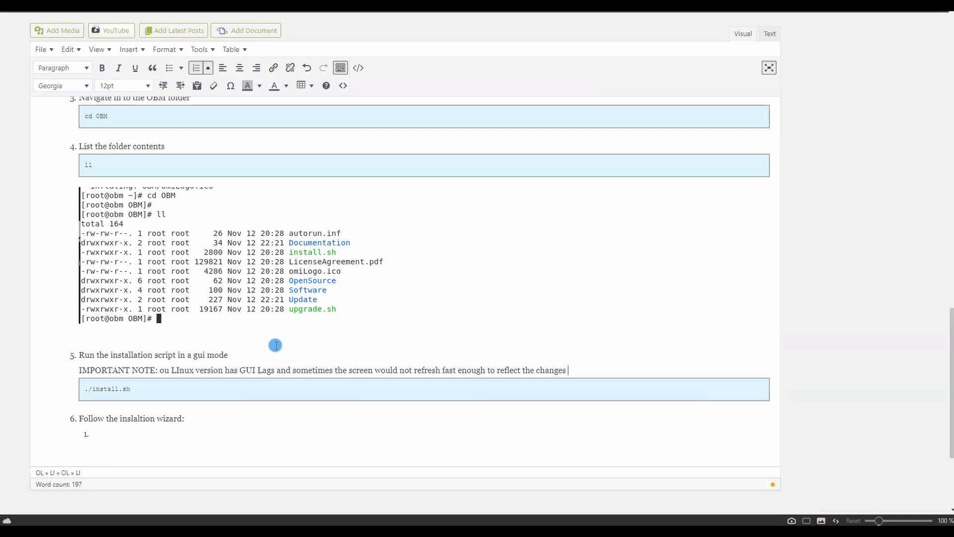
Append to the note ". When you see this, please try to re-open RDP or move the wizard window on the screen via your mouse".
type(". When")
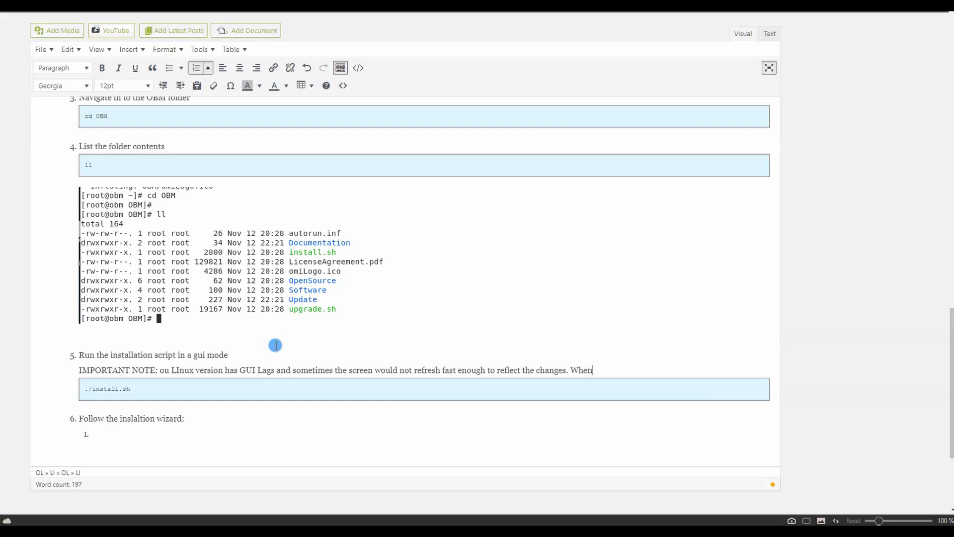
type(" you see")
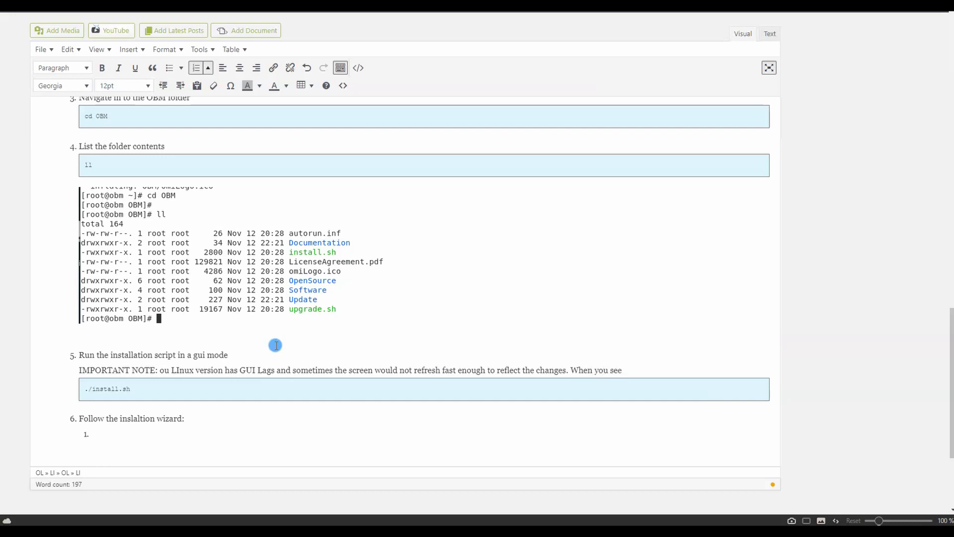
type(" this, please tryto")
key("BackSpace")
key("BackSpace")
type("to re")
type("op")
key("BackSpace")
key("BackSpace")
type("-open RDP or m")
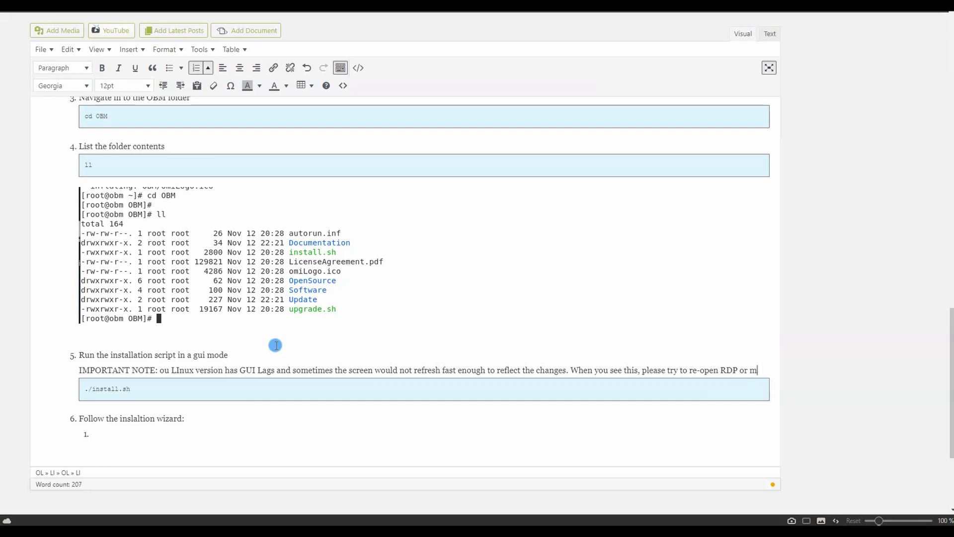
type("ove the wizard window")
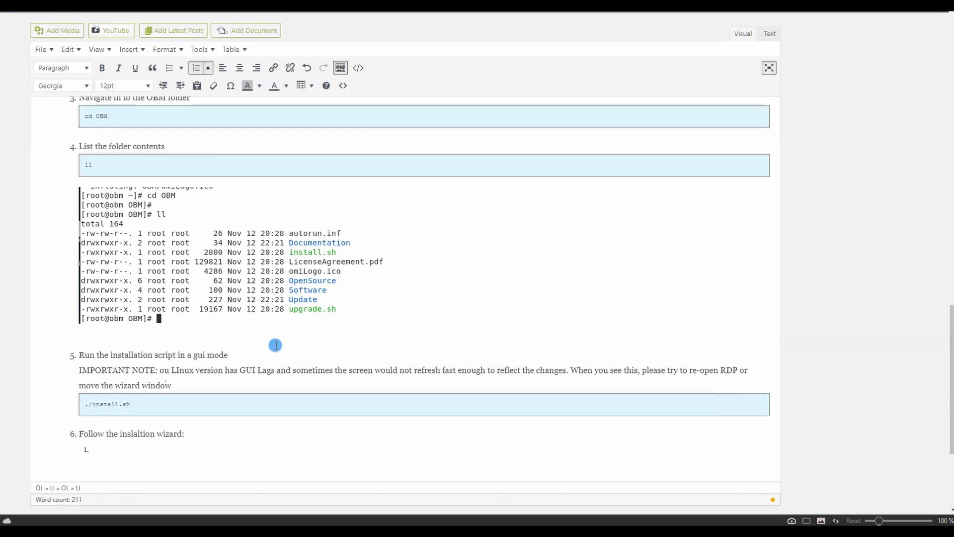
type(" on the screen via you")
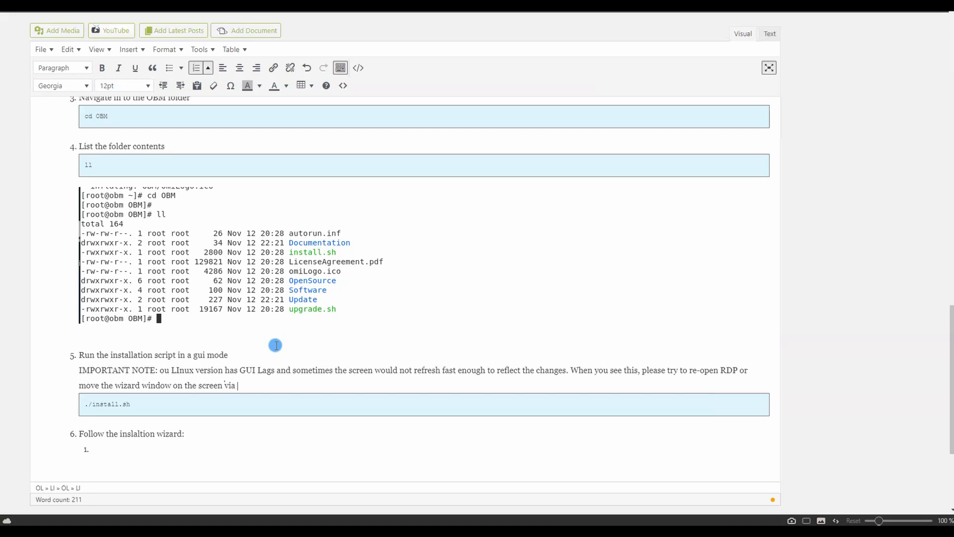
type("r mose")
key("BackSpace")
key("BackSpace")
type("use")
Switch to the OBM remote session, capture the installer's language window, and continue the installation in English.
left_click(128, 449)
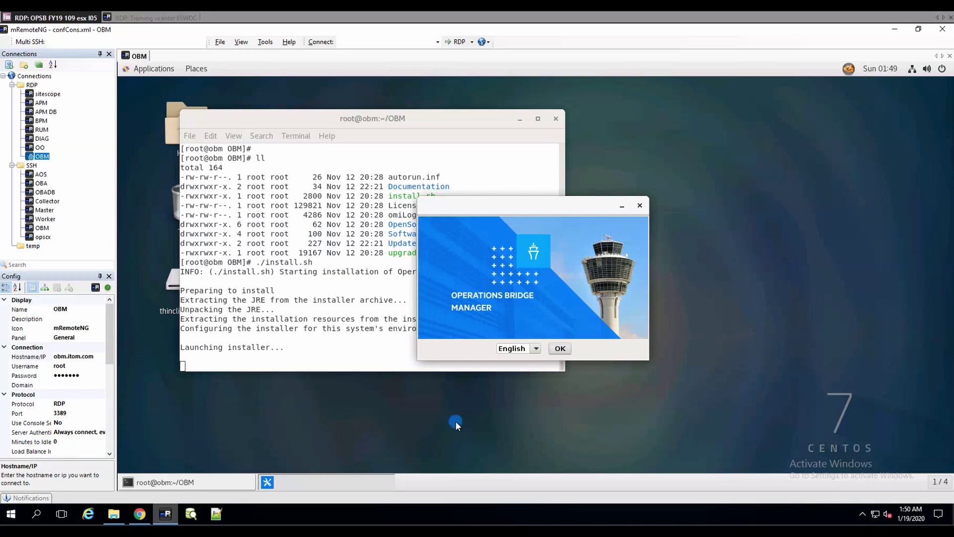
key("Print")
left_click_drag(552, 258, 649, 361)
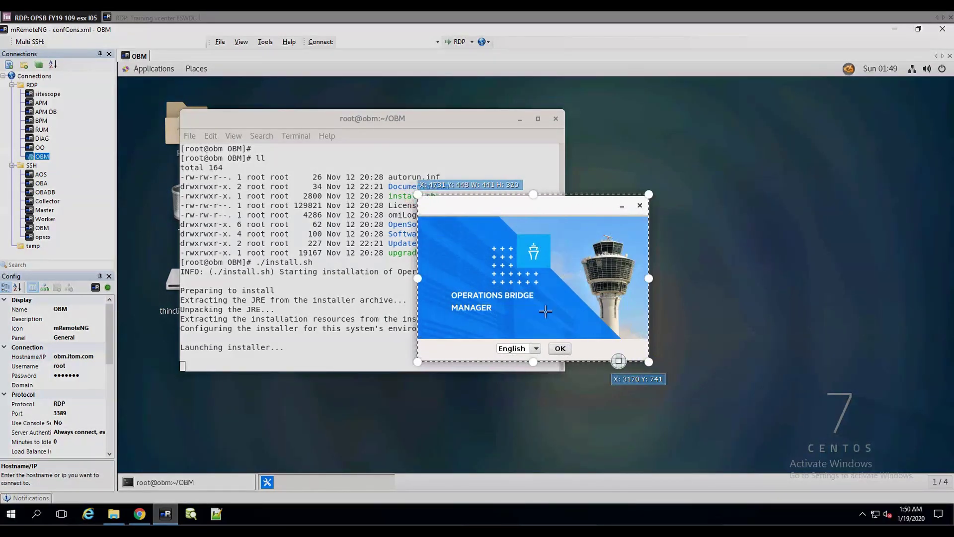
left_click(574, 351)
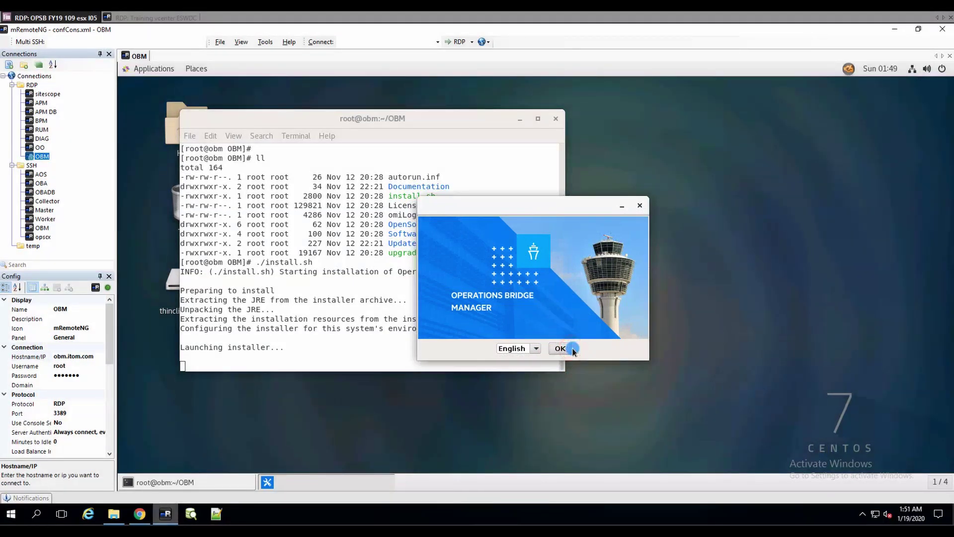
left_click(574, 350)
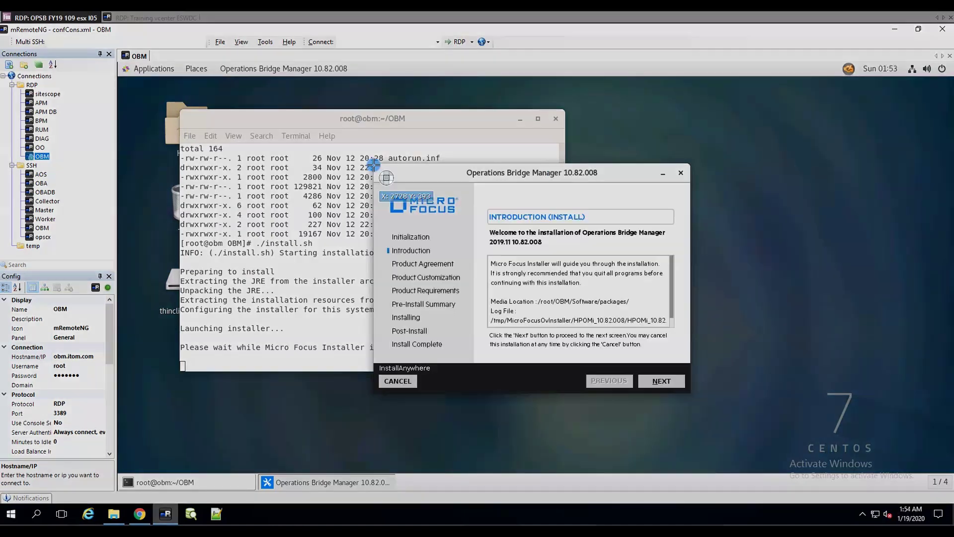
Capture the wizard's Introduction page and proceed to the License Agreement, moving the wizard window to refresh its display.
left_click_drag(377, 161, 691, 392)
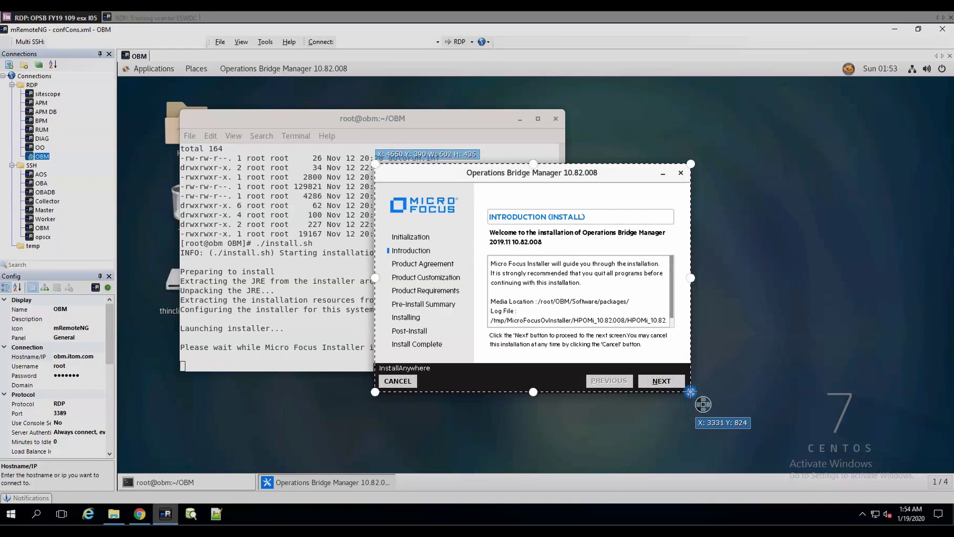
key("Return")
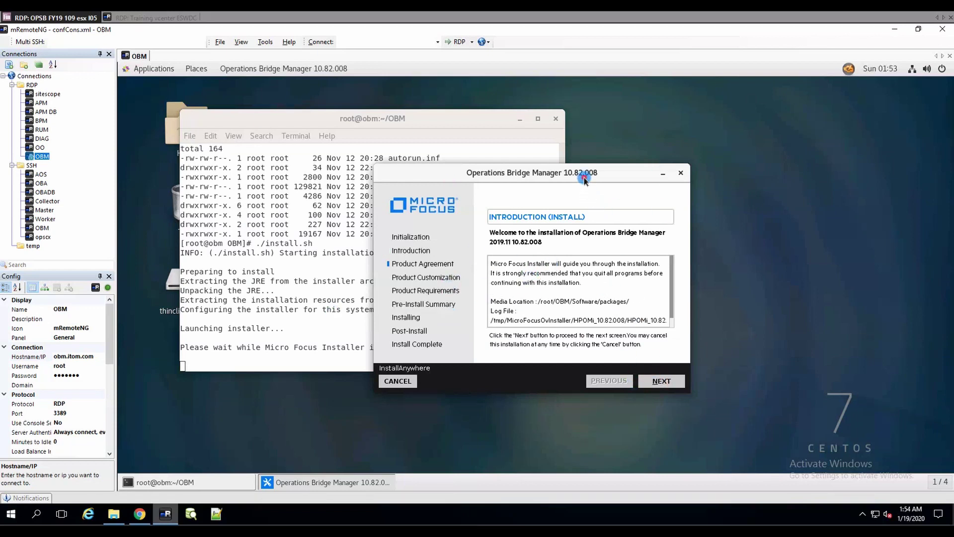
left_click_drag(578, 182, 560, 180)
left_click_drag(538, 179, 505, 167)
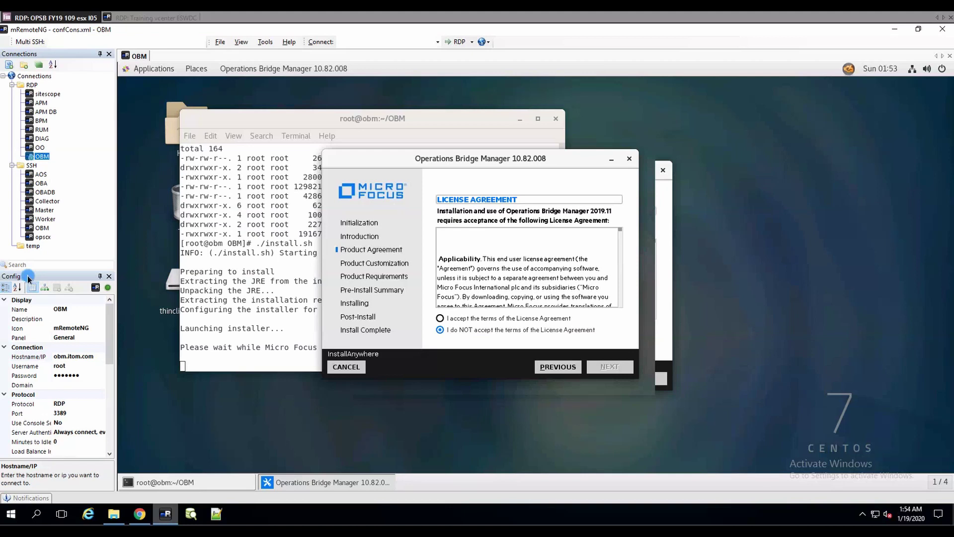
Accept the license terms and capture the License Agreement page with the accept option and the Next button outlined.
left_click(441, 318)
left_click_drag(505, 158, 440, 154)
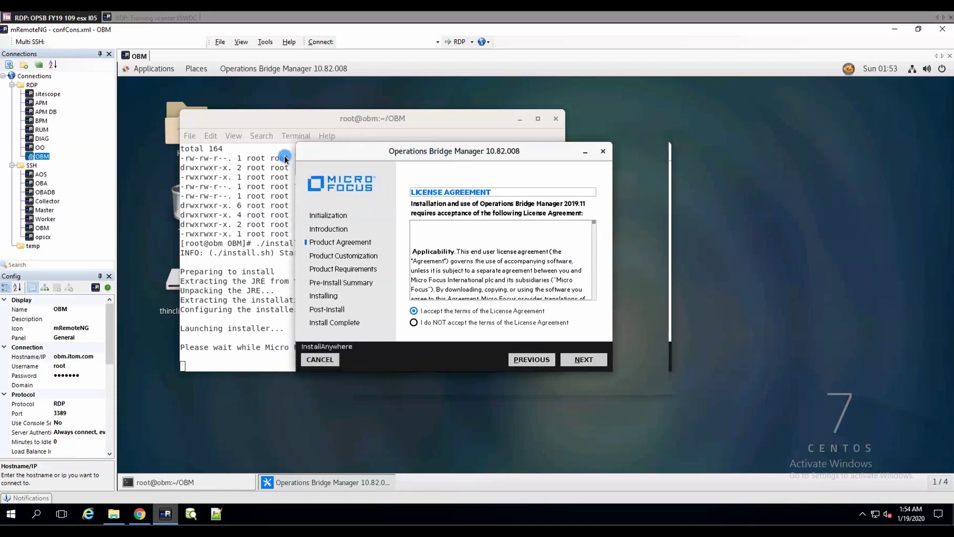
key("Print")
left_click_drag(295, 143, 611, 370)
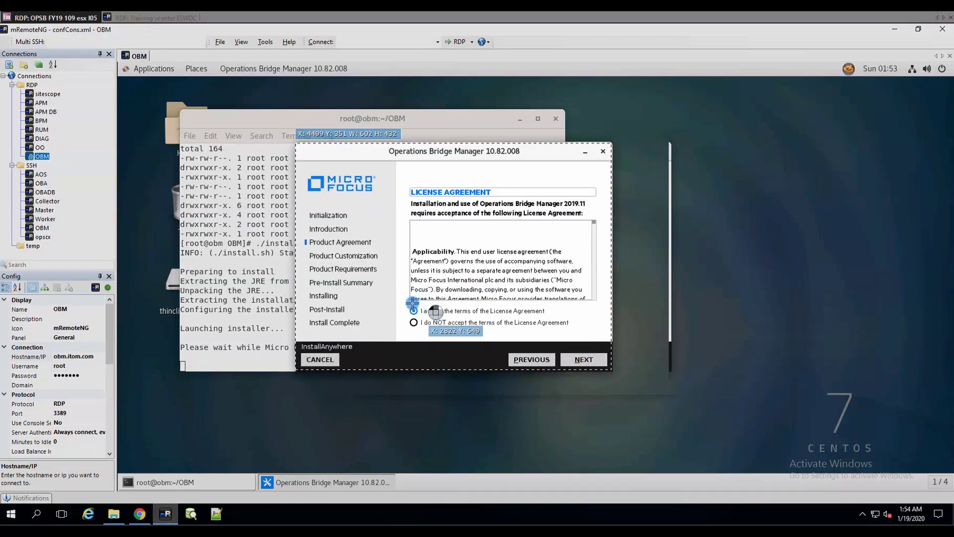
left_click_drag(405, 305, 551, 315)
left_click_drag(558, 349, 609, 370)
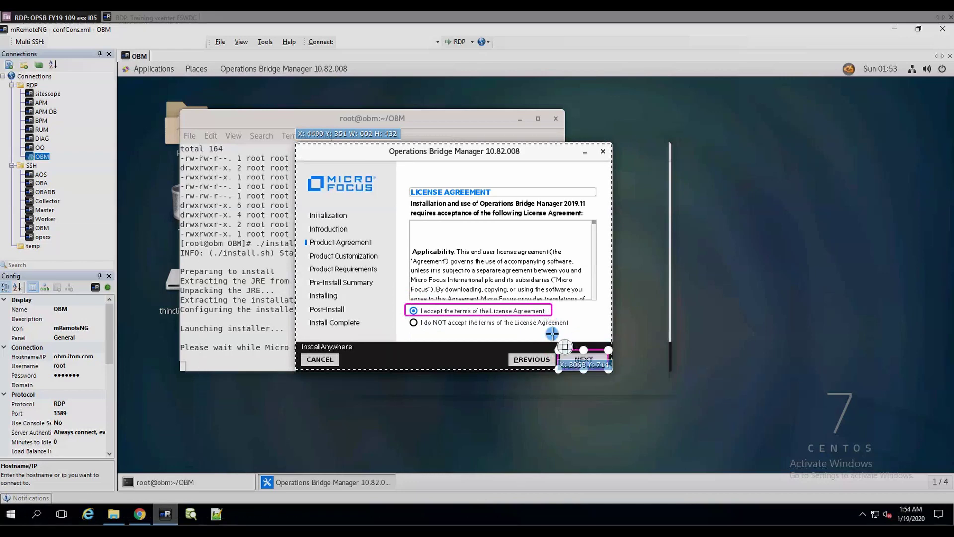
key("Escape")
Proceed from the License Agreement to the Product Customization page, moving the wizard window to refresh its display.
left_click(595, 360)
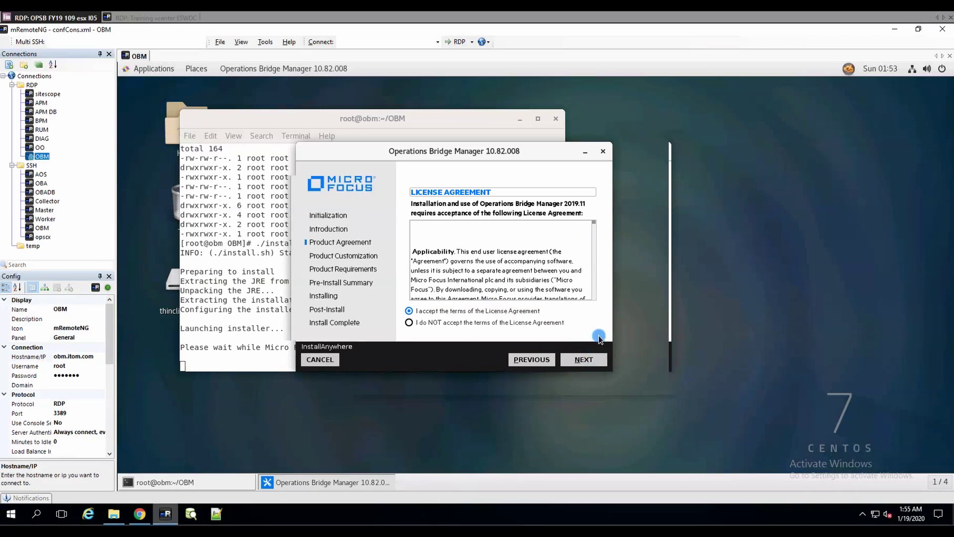
left_click_drag(517, 151, 611, 132)
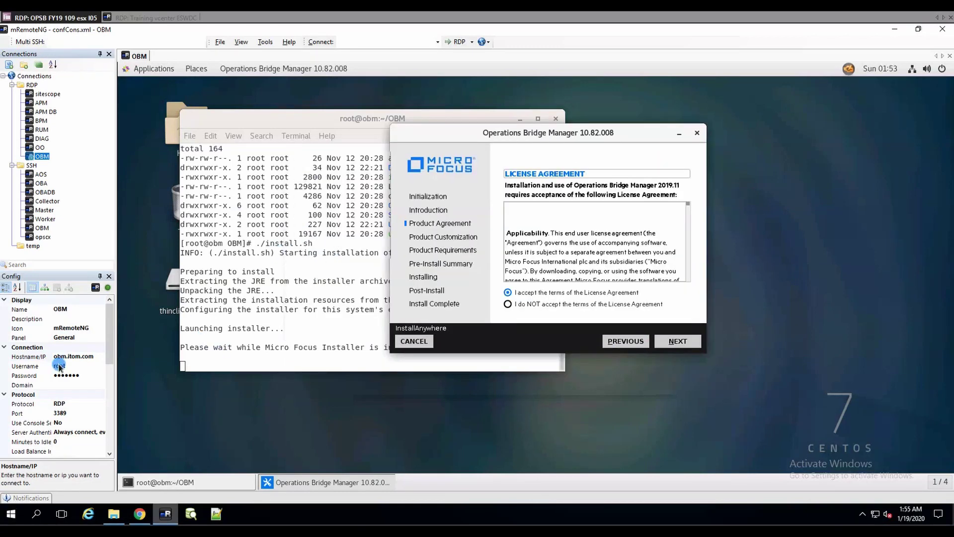
left_click(675, 340)
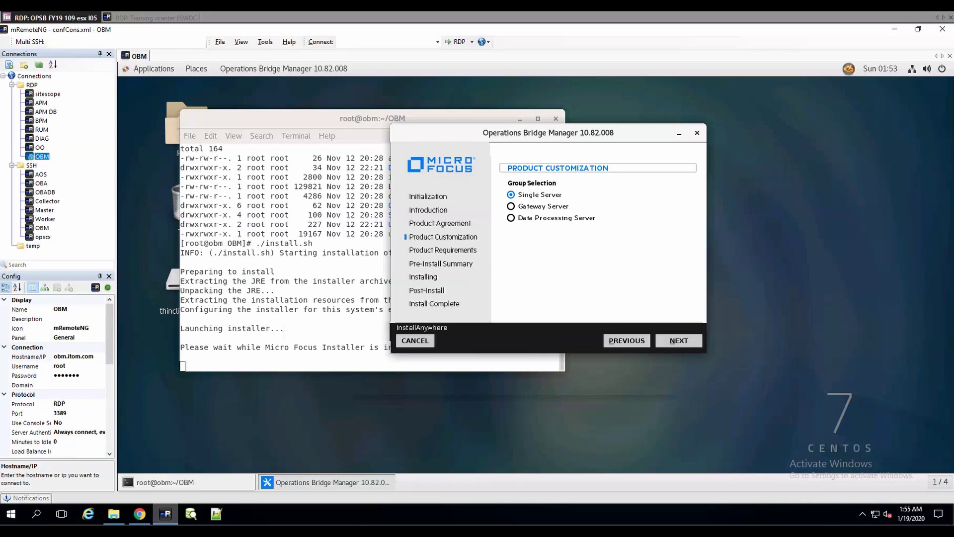
Capture the Product Customization page with the Single Server option outlined, and continue to the product requirements checks.
key("Print")
left_click_drag(390, 123, 454, 172)
left_click_drag(566, 248, 708, 351)
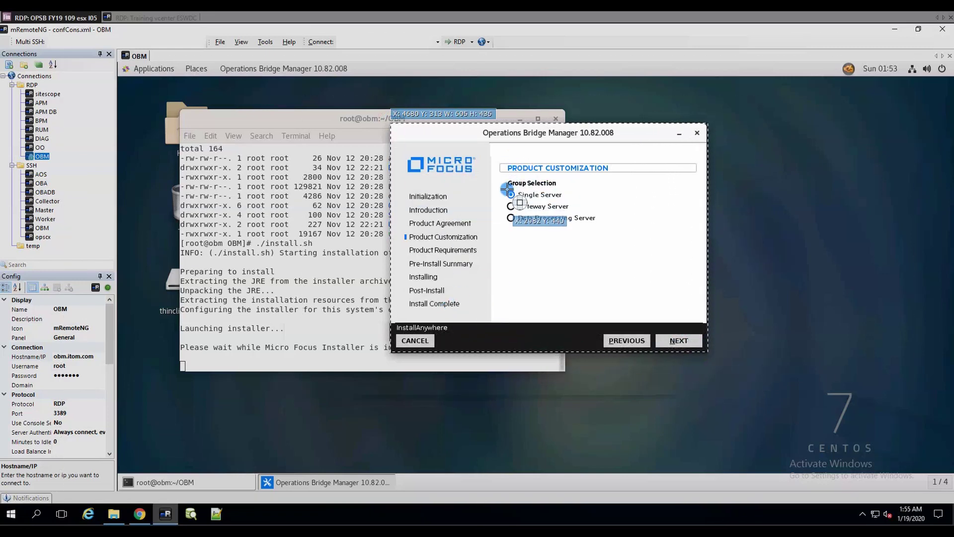
left_click_drag(499, 187, 566, 199)
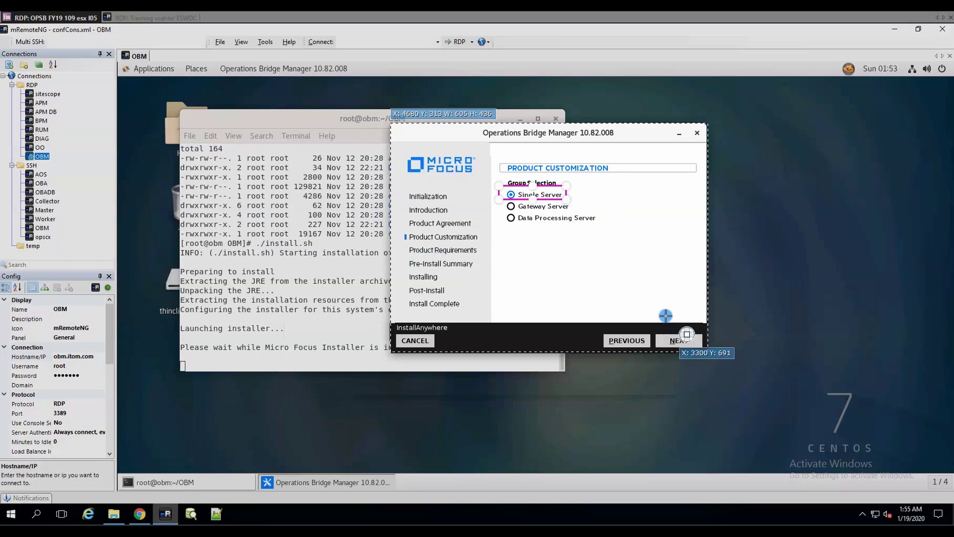
left_click(679, 329)
left_click(679, 339)
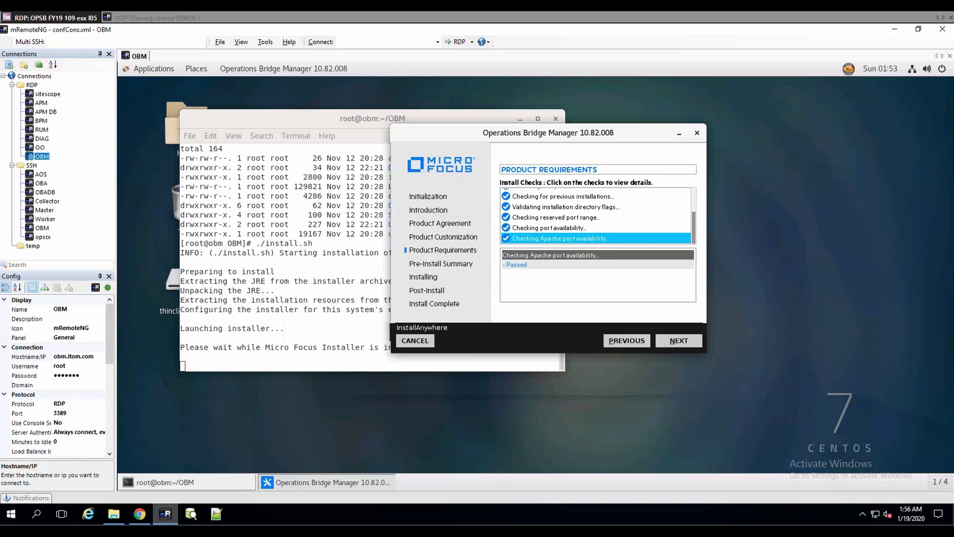
Capture the Product Requirements page with its install checks and continue to the wizard's next page.
key("Print")
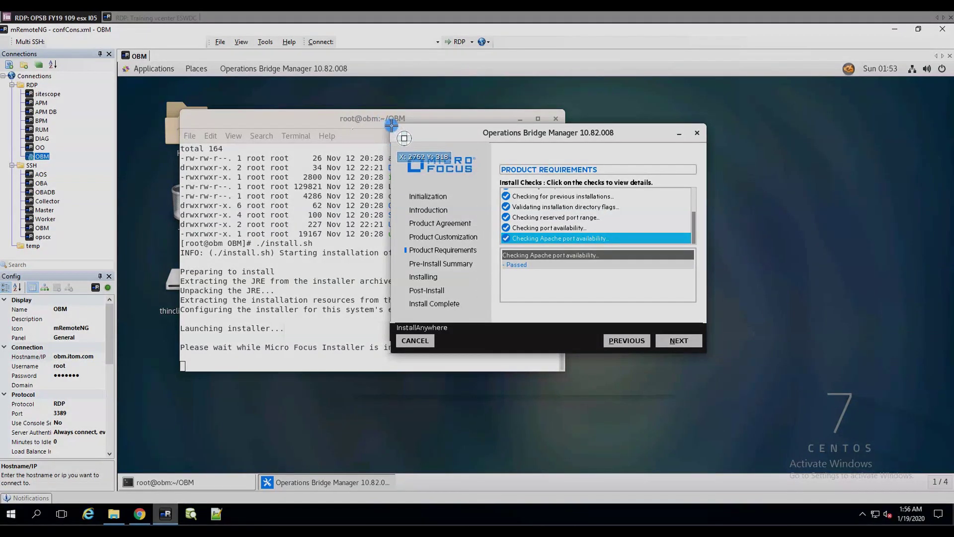
left_click_drag(391, 125, 699, 338)
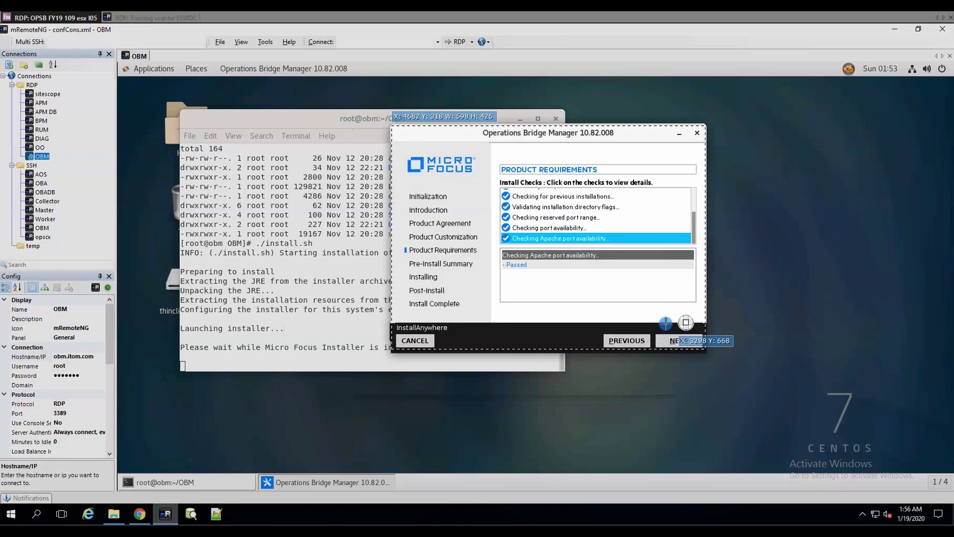
left_click(702, 348)
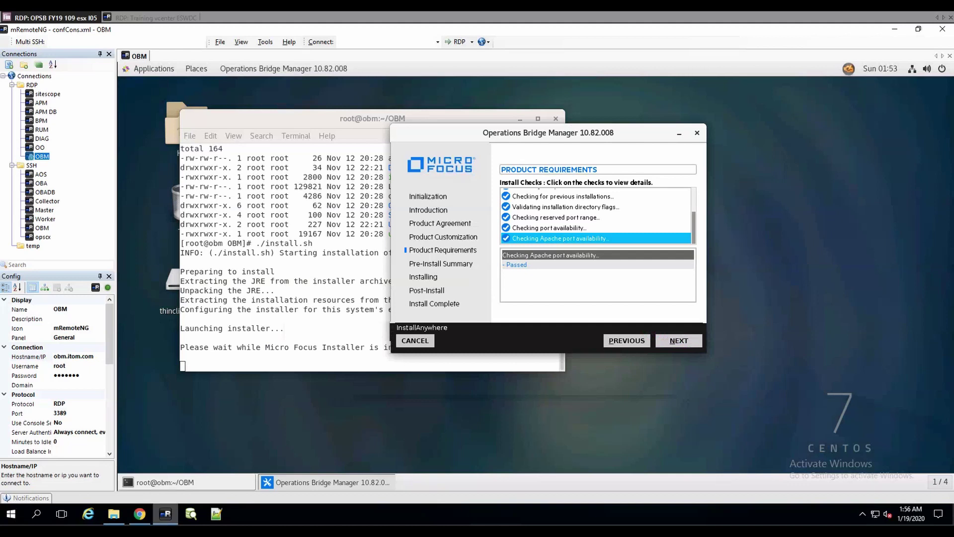
left_click(683, 340)
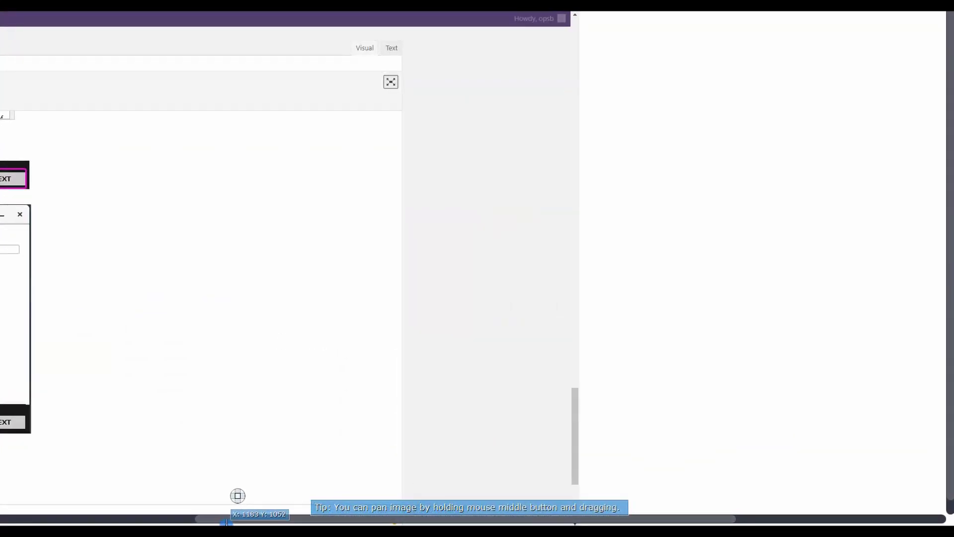
scroll(510, 477, "right", 2)
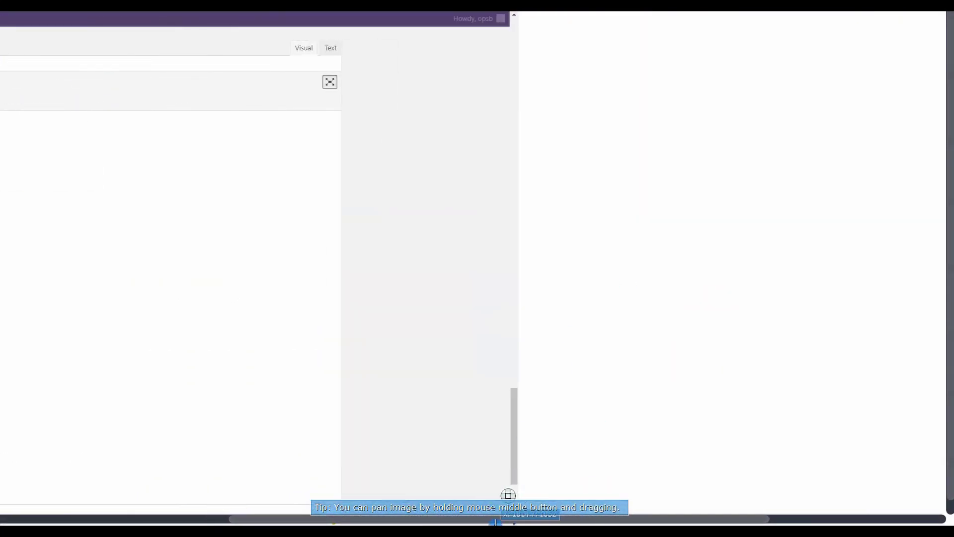
Crop the full-desktop capture to the Product Requirements window with its outlined Next button.
scroll(517, 489, "right", 6)
scroll(696, 497, "right", 6)
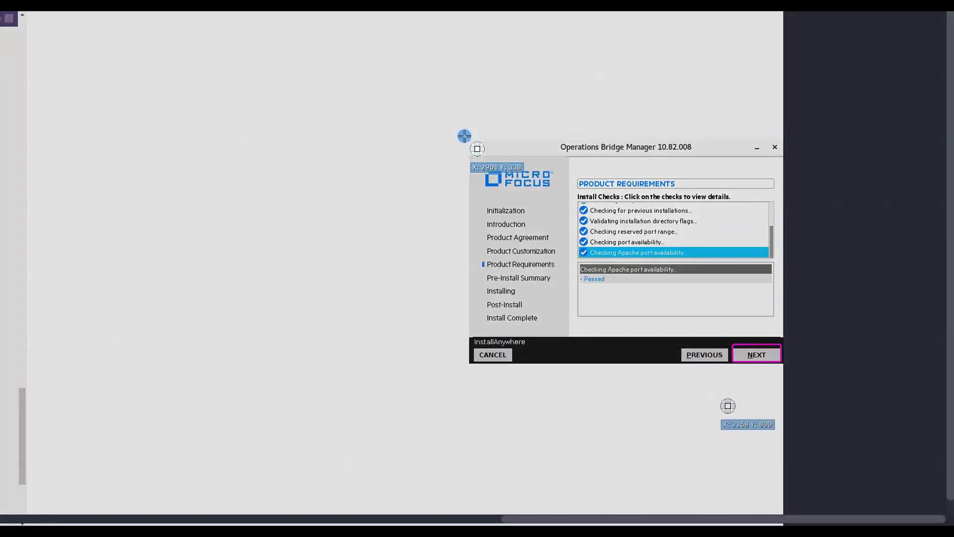
left_click_drag(466, 136, 795, 377)
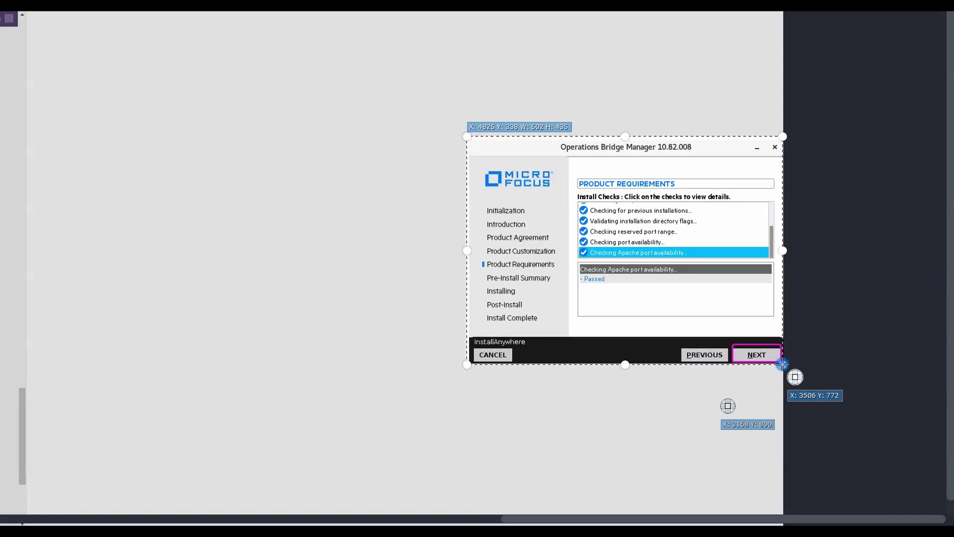
key("Return")
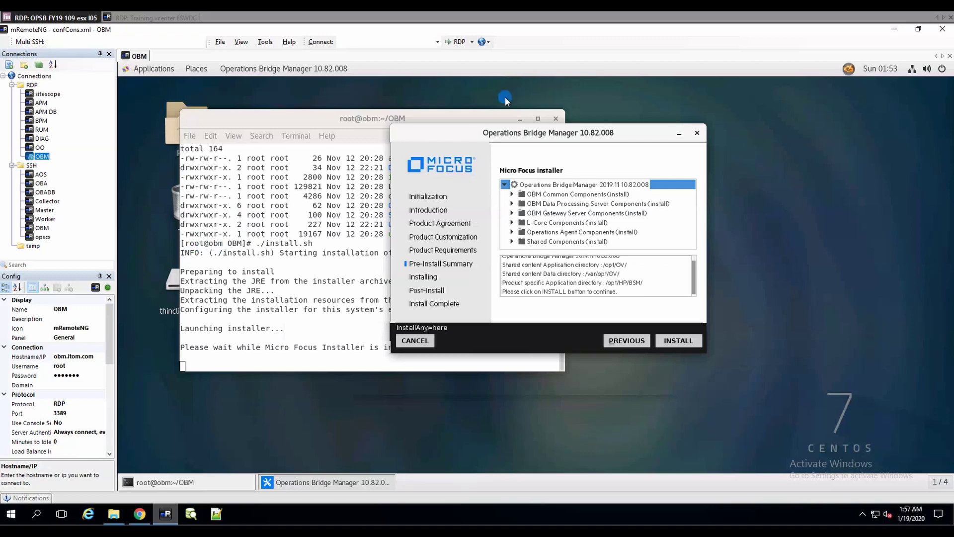
Capture the installer's Pre-Install Summary page, and capture the Installing page once the installation is started.
key("Print")
left_click_drag(392, 123, 706, 351)
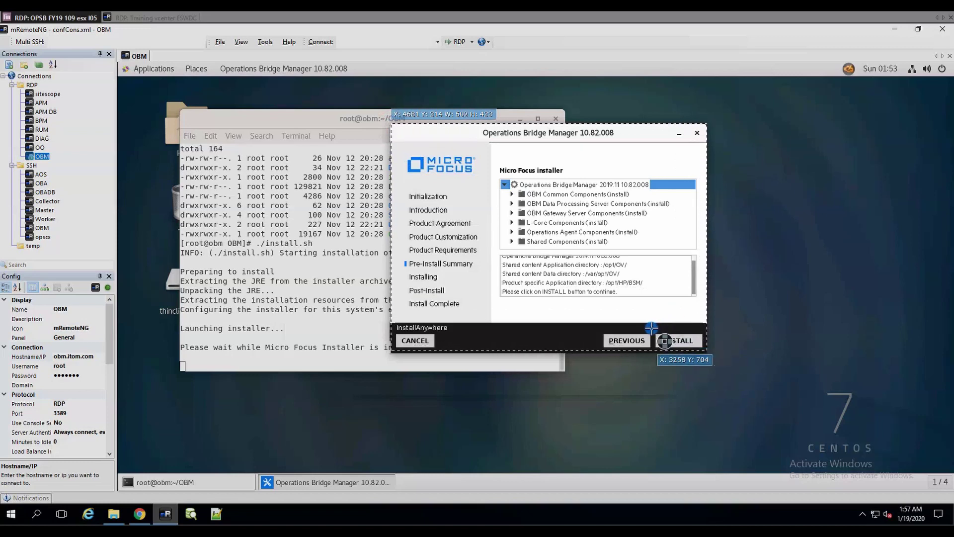
key("Return")
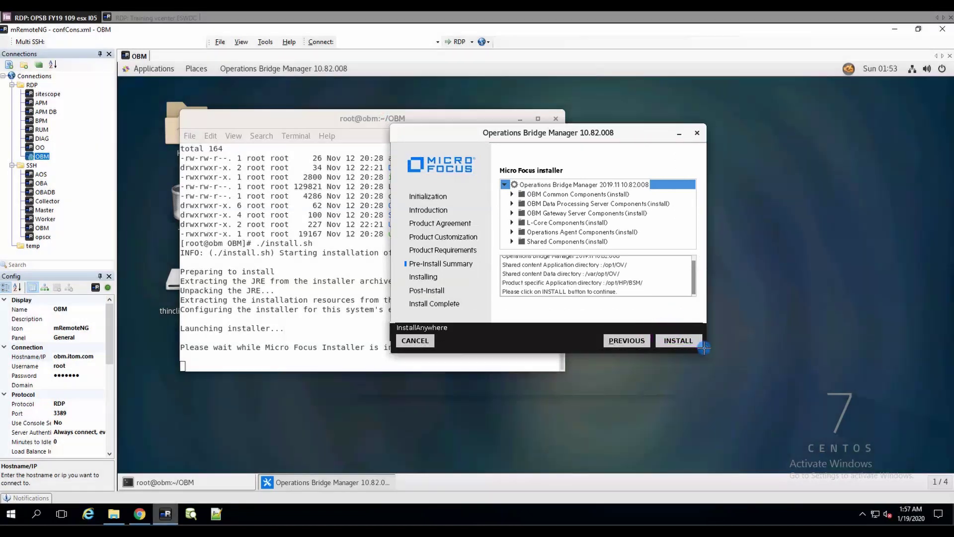
left_click(682, 343)
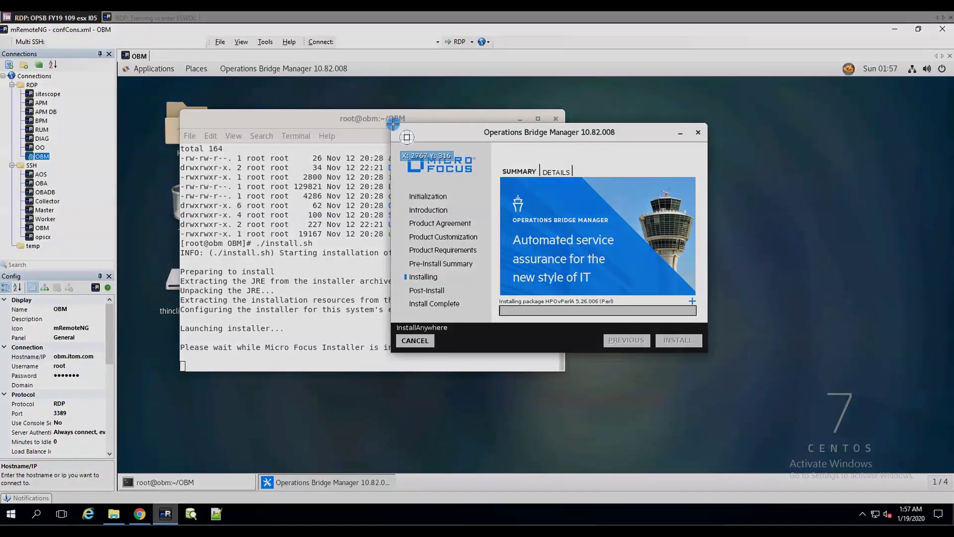
left_click_drag(391, 123, 706, 348)
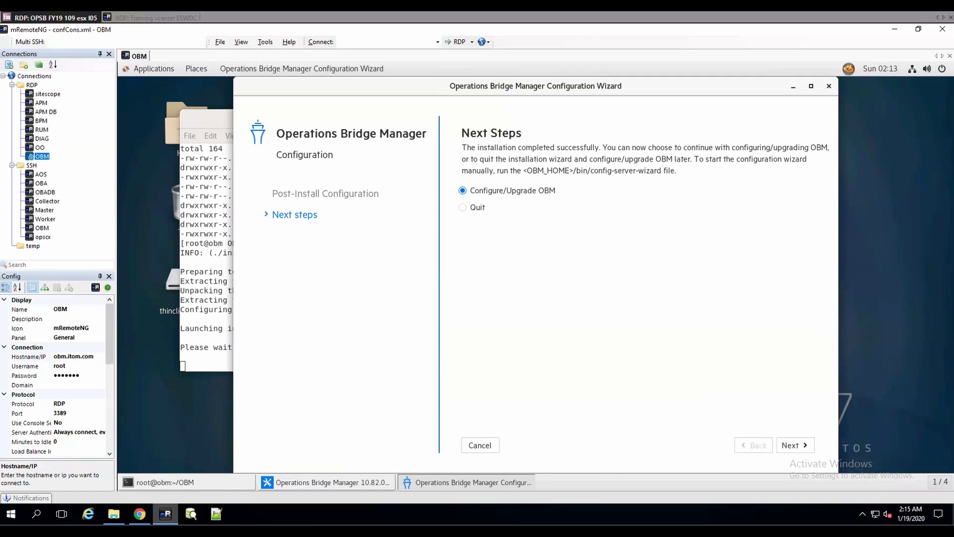
Capture the Next Steps page with the Configure/Upgrade OBM option and the Next button outlined, and continue to Configuration Options.
key("Print")
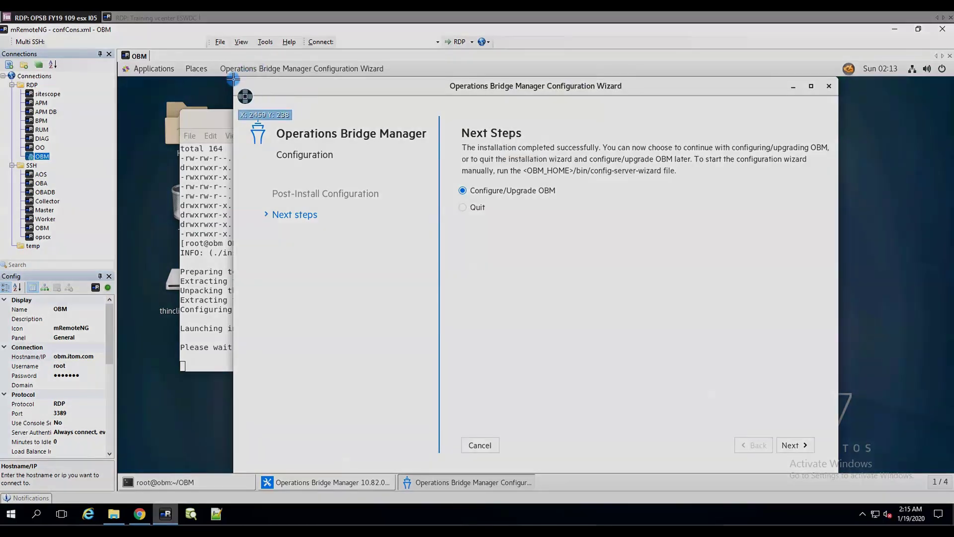
left_click_drag(232, 77, 836, 468)
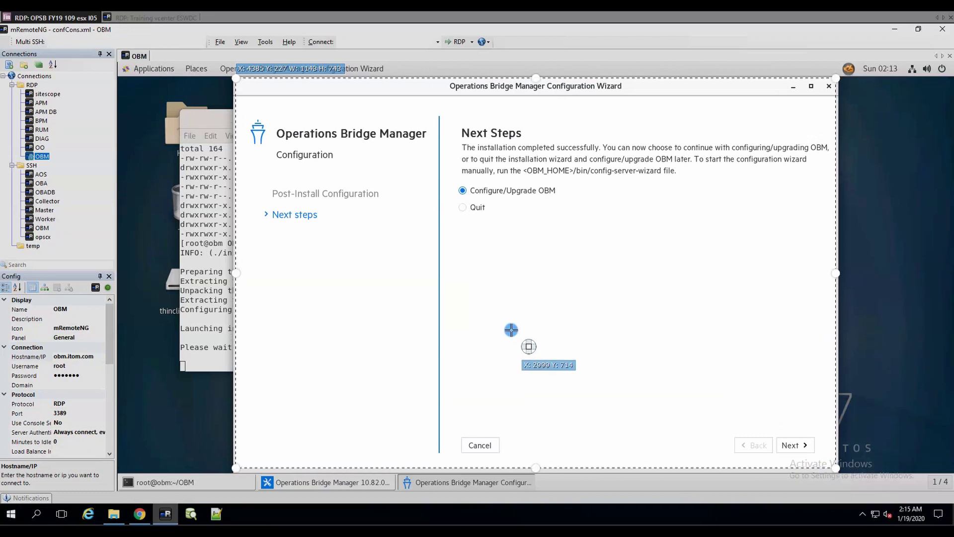
mouse_move(450, 179)
left_mouse_down()
mouse_move(519, 201)
mouse_move(568, 201)
left_mouse_up()
mouse_move(776, 431)
left_mouse_down()
mouse_move(788, 447)
mouse_move(819, 453)
left_mouse_up()
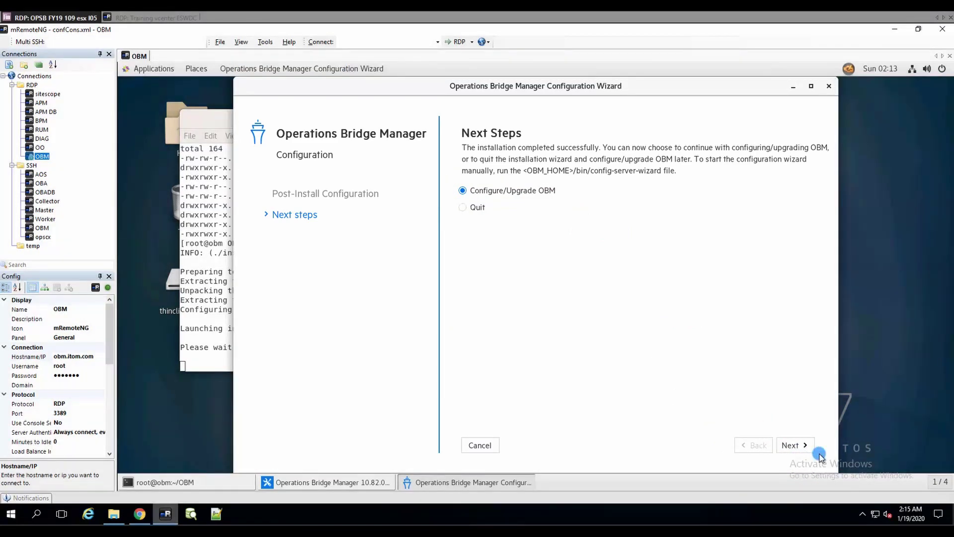
left_click(791, 446)
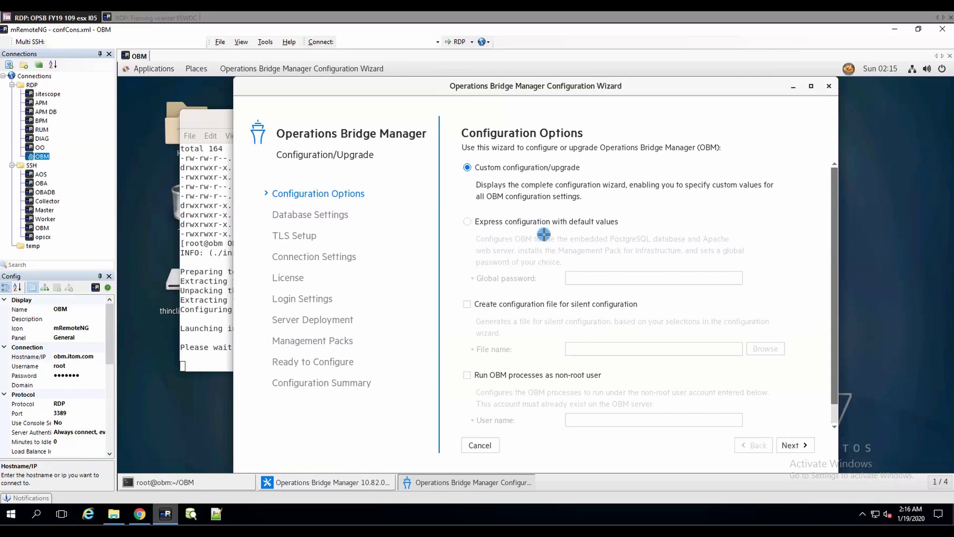
Capture the Configuration Options page with Custom configuration/upgrade and the Next button outlined, and continue to Database Settings.
key("Print")
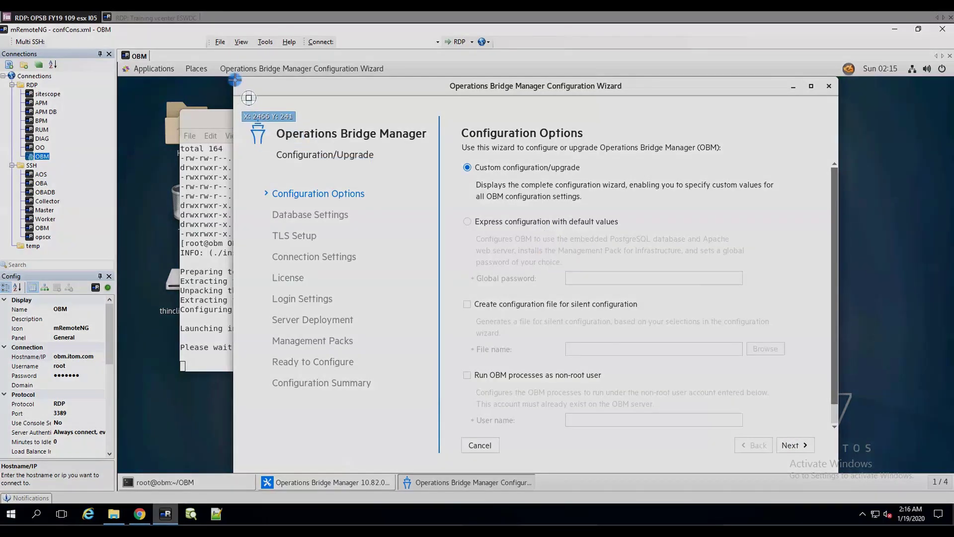
left_click_drag(234, 77, 838, 473)
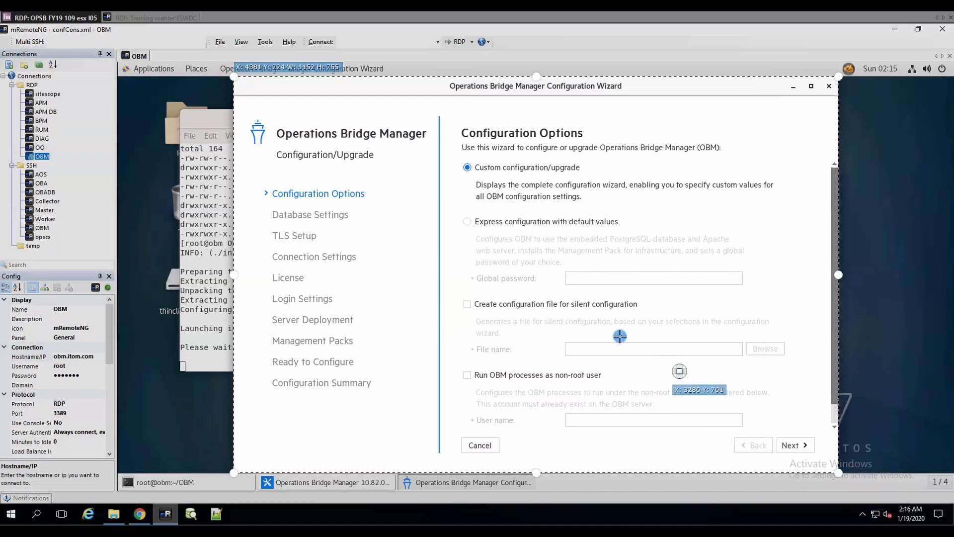
left_click_drag(461, 159, 590, 176)
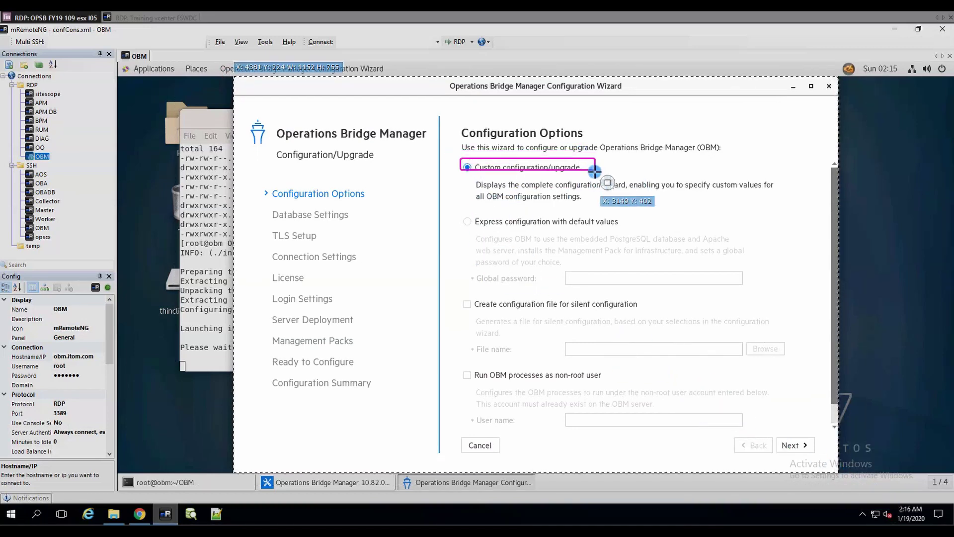
left_click_drag(772, 432, 814, 453)
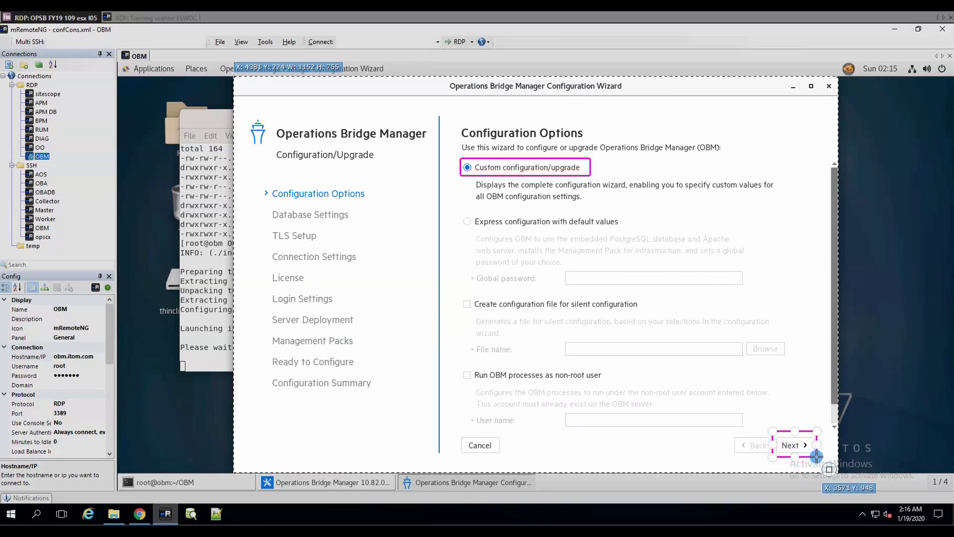
key("Return")
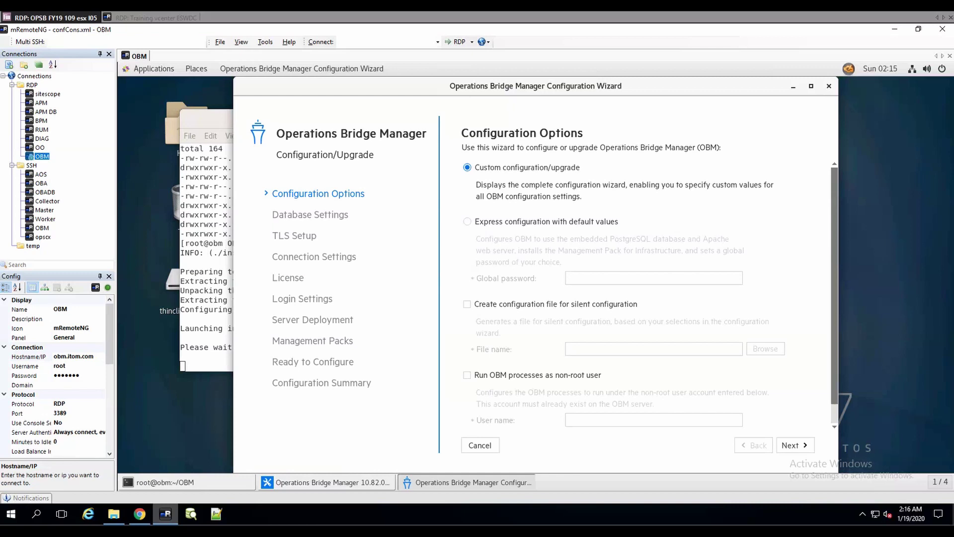
left_click(791, 444)
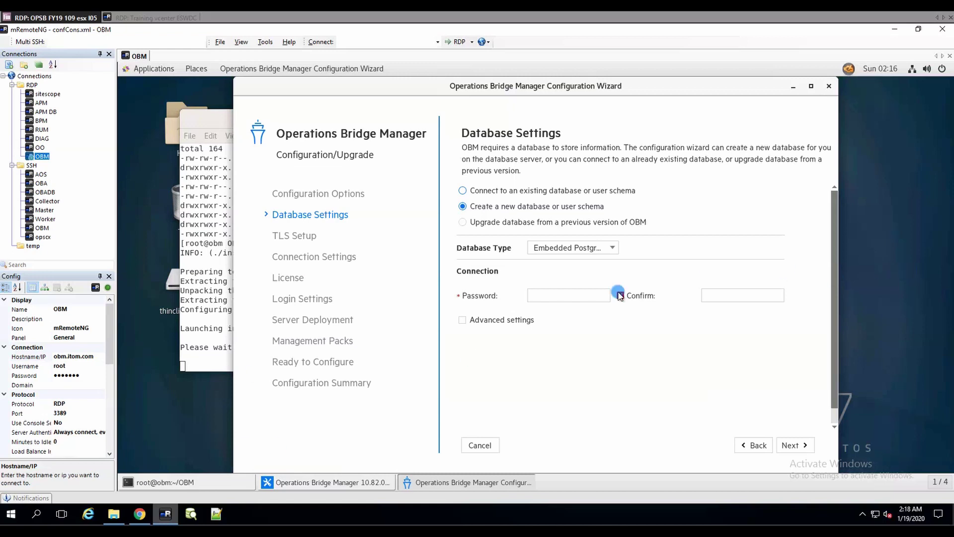
Enter and confirm the database password for the new embedded PostgreSQL database, moving the wizard window to refresh its display.
left_click(579, 298)
type("*************")
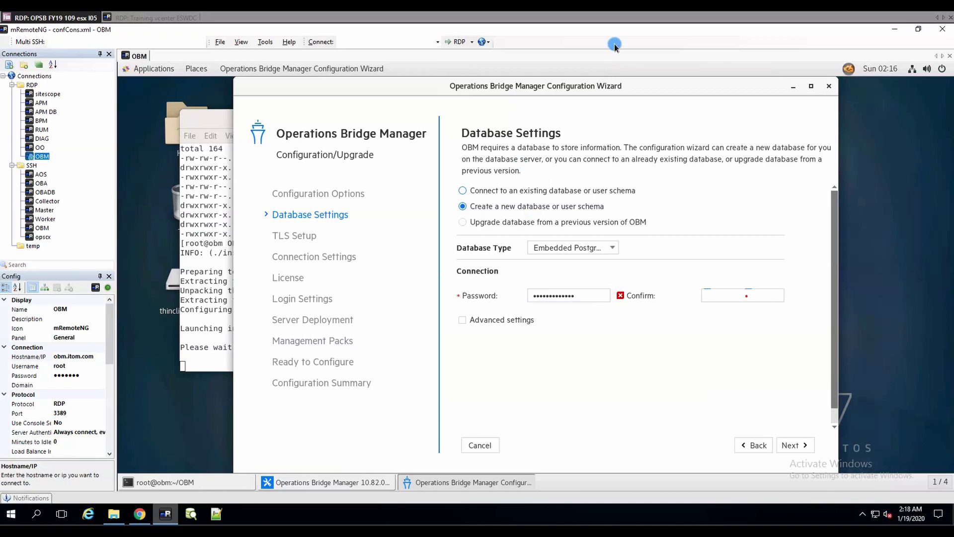
left_click_drag(552, 88, 551, 88)
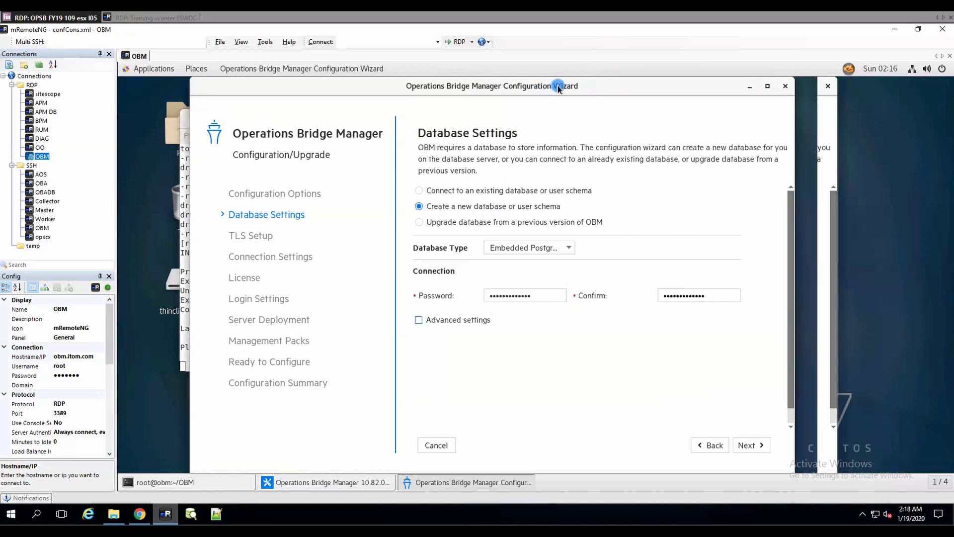
Capture Database Settings with the new-database option, database type, password fields and Next button outlined, and continue to TLS Setup.
key("Print")
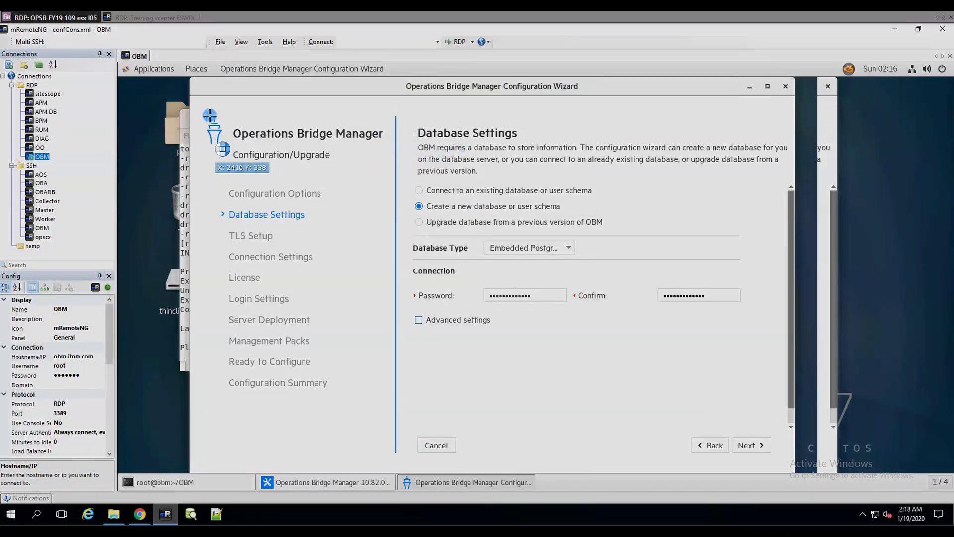
left_click_drag(193, 77, 788, 458)
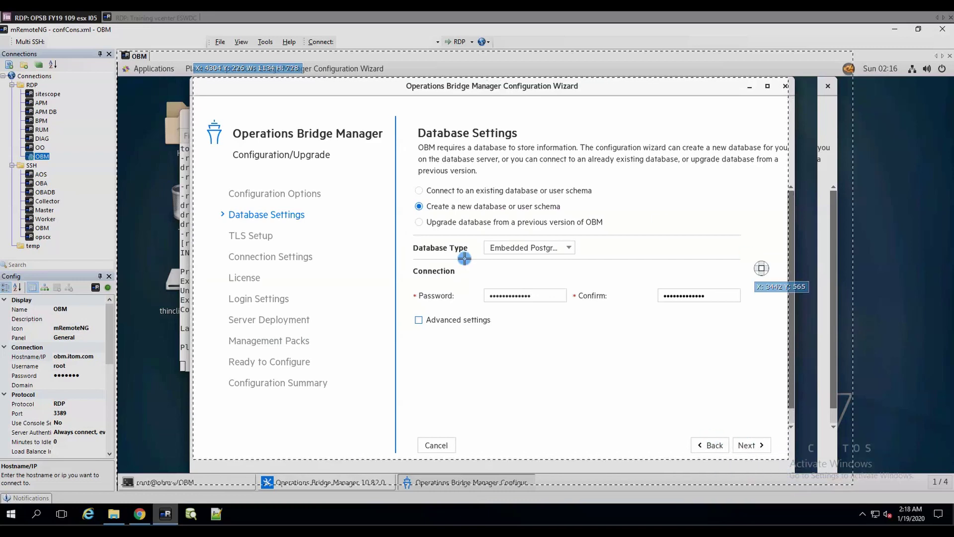
left_click_drag(409, 198, 569, 214)
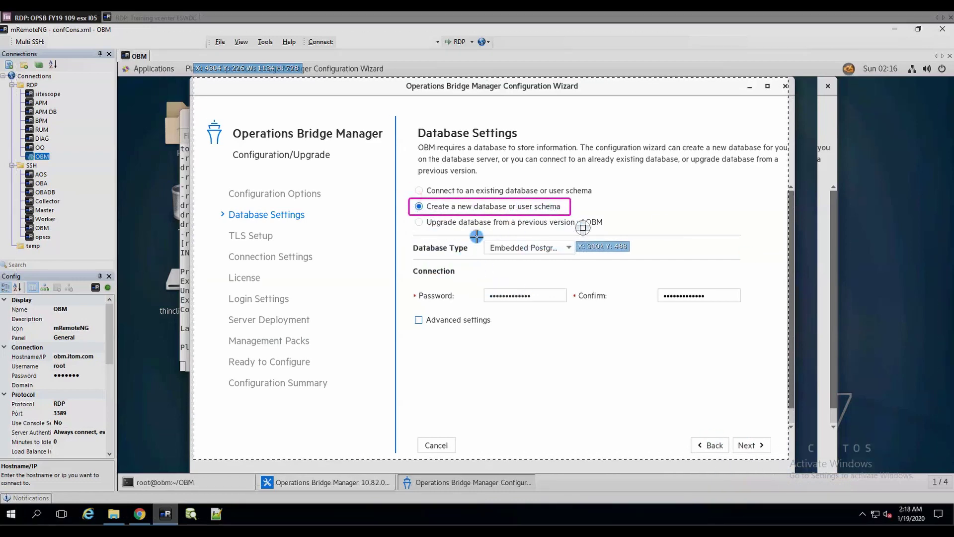
left_click_drag(409, 241, 588, 254)
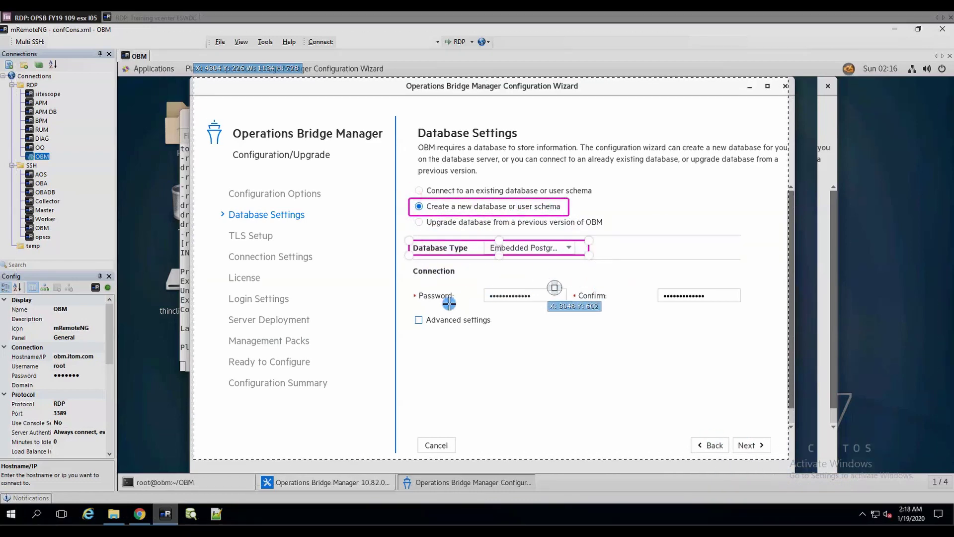
left_click_drag(411, 285, 750, 305)
left_click_drag(732, 431, 773, 454)
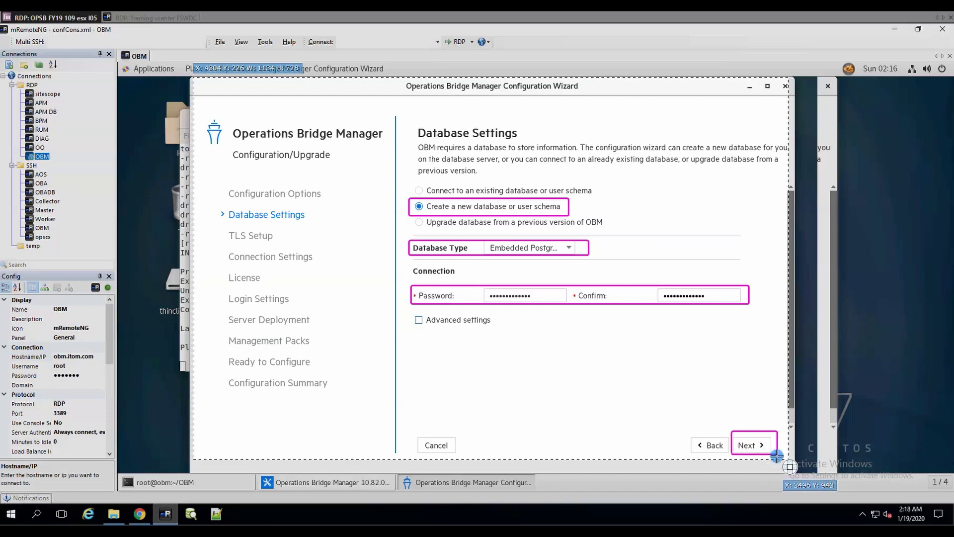
key("Escape")
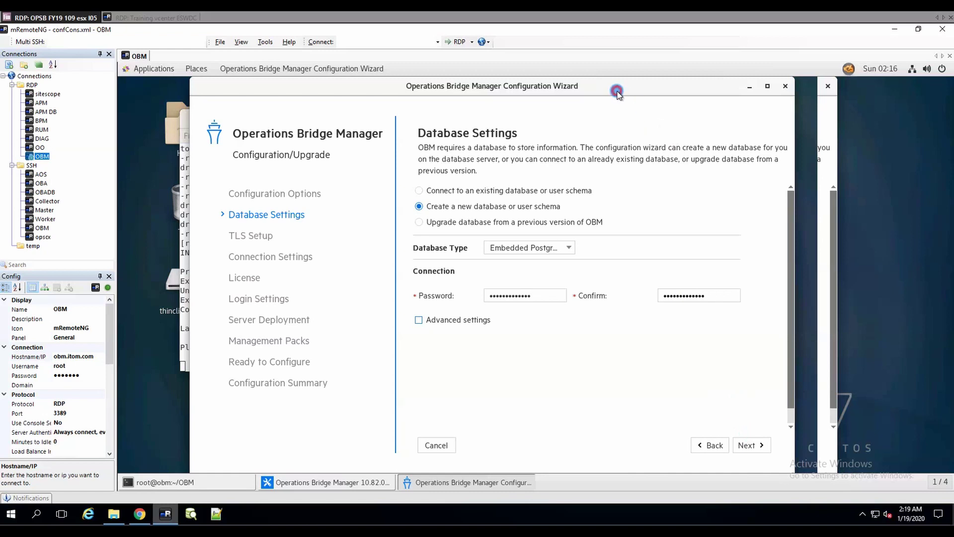
left_click(744, 443)
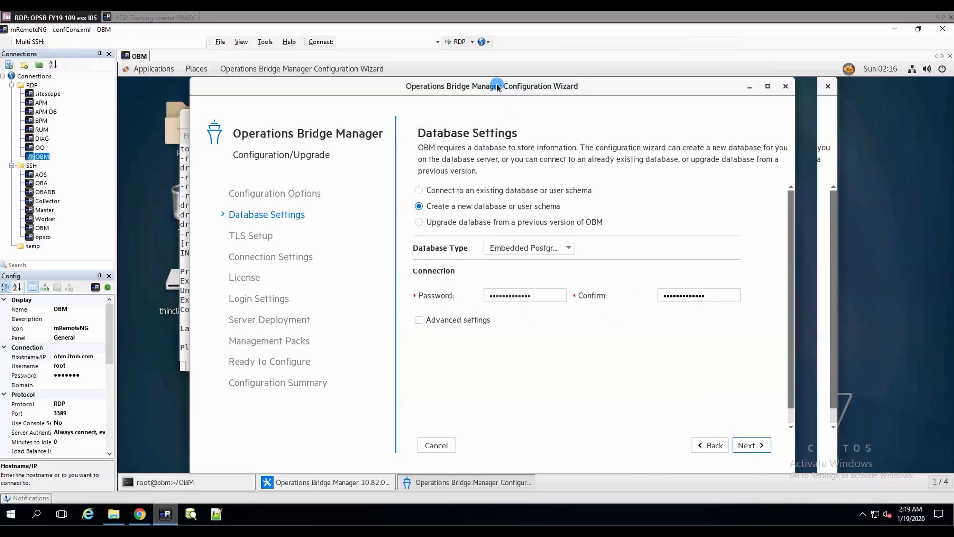
left_click_drag(545, 88, 546, 89)
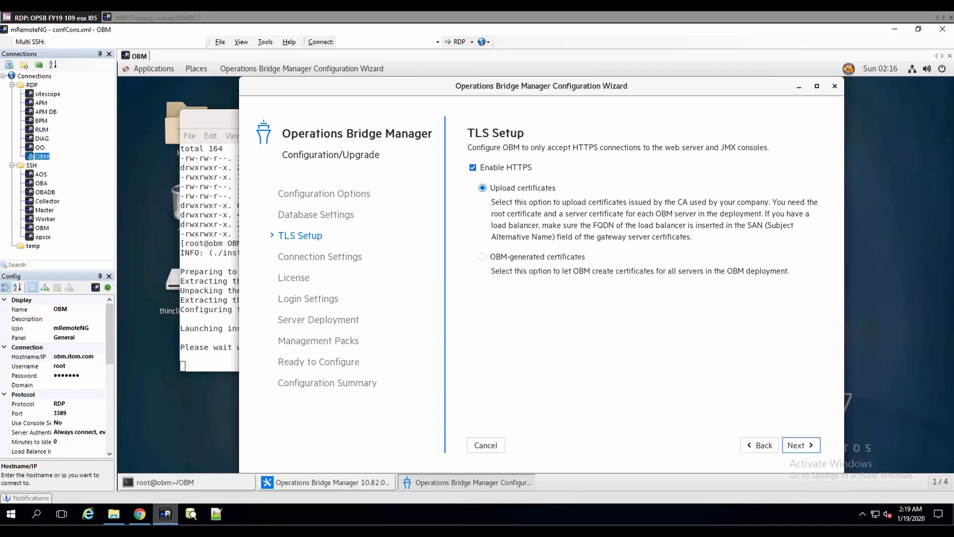
Capture the TLS Setup page with Upload certificates selected, and return to it from the Certificate Upload page.
key("Print")
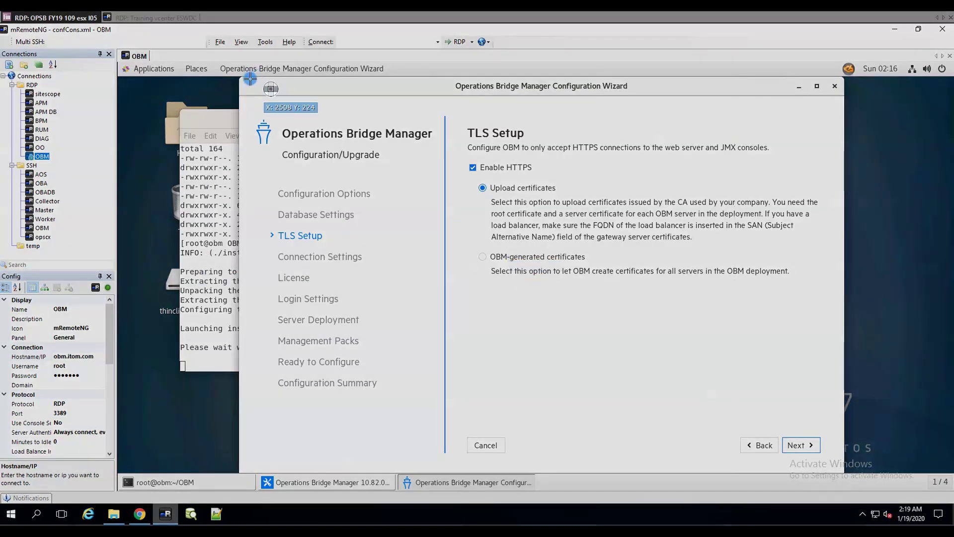
left_click_drag(241, 78, 842, 458)
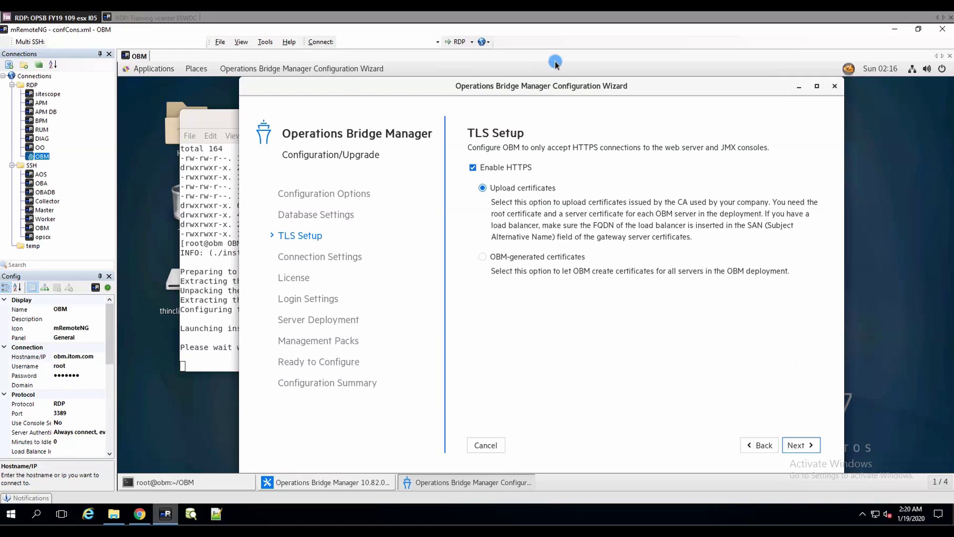
left_click_drag(519, 90, 560, 91)
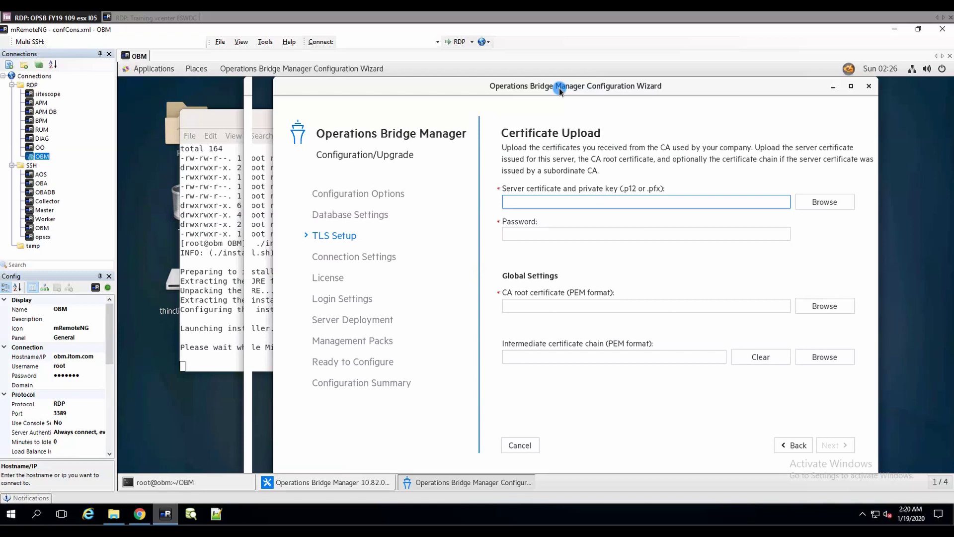
left_click(794, 444)
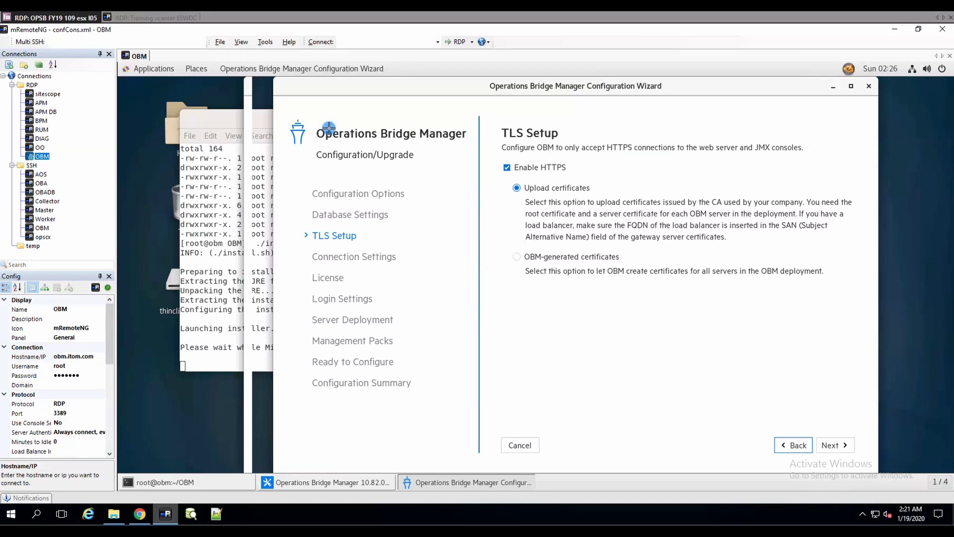
key("Print")
left_click_drag(275, 75, 889, 473)
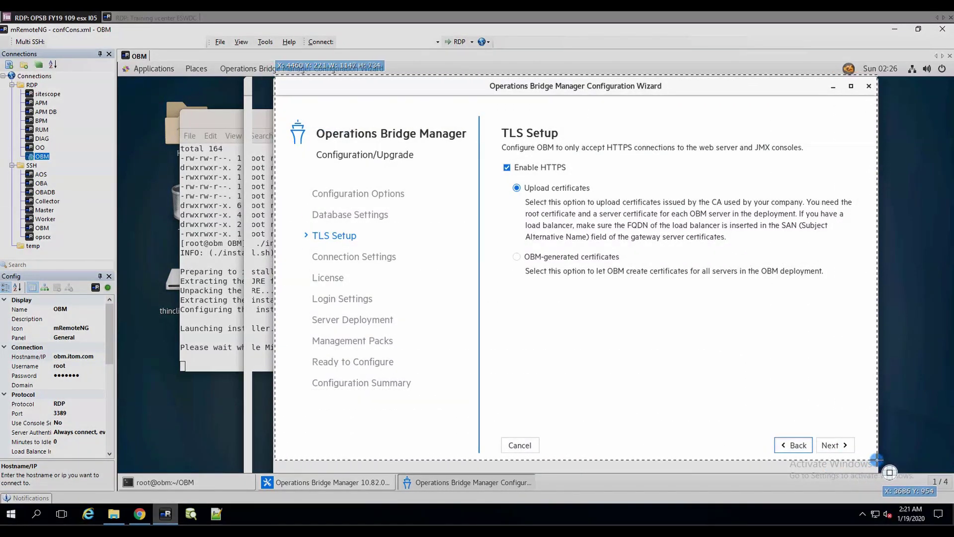
left_click_drag(495, 160, 577, 185)
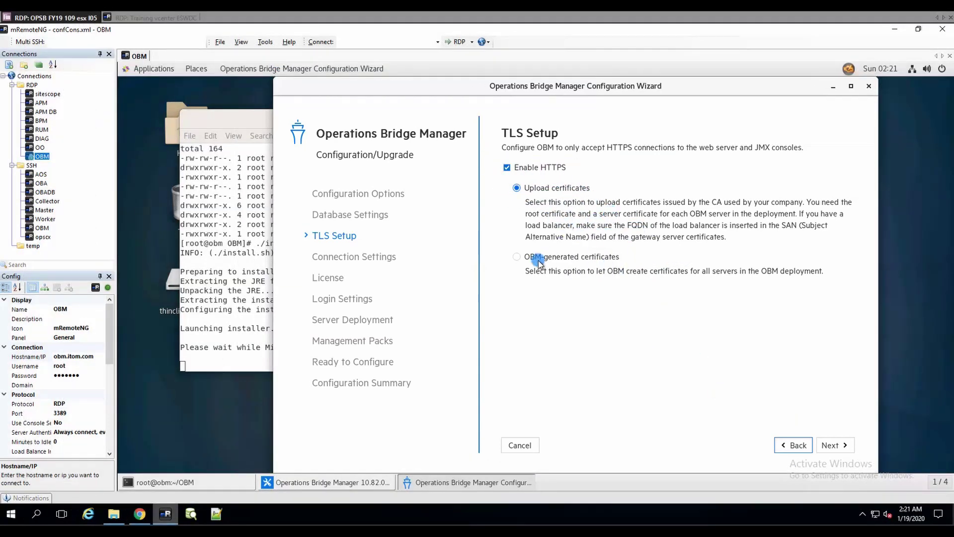
Select OBM-generated certificates, capture TLS Setup with Enable HTTPS, the selected option and Next outlined, and continue to OBM Certificate Generation.
left_click(515, 257)
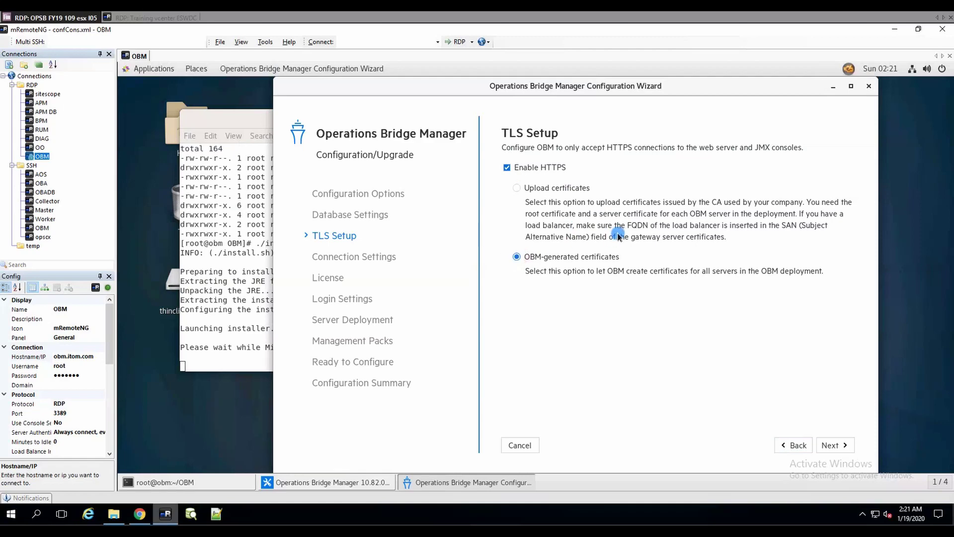
key("Print")
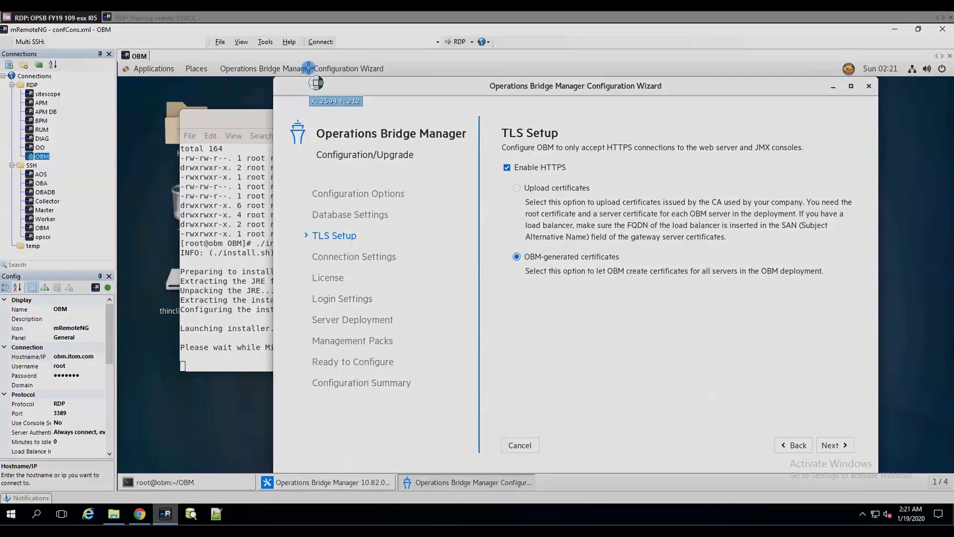
left_click_drag(274, 78, 873, 456)
left_click_drag(495, 155, 574, 180)
mouse_move(506, 248)
left_mouse_down()
mouse_move(660, 285)
mouse_move(827, 284)
left_mouse_up()
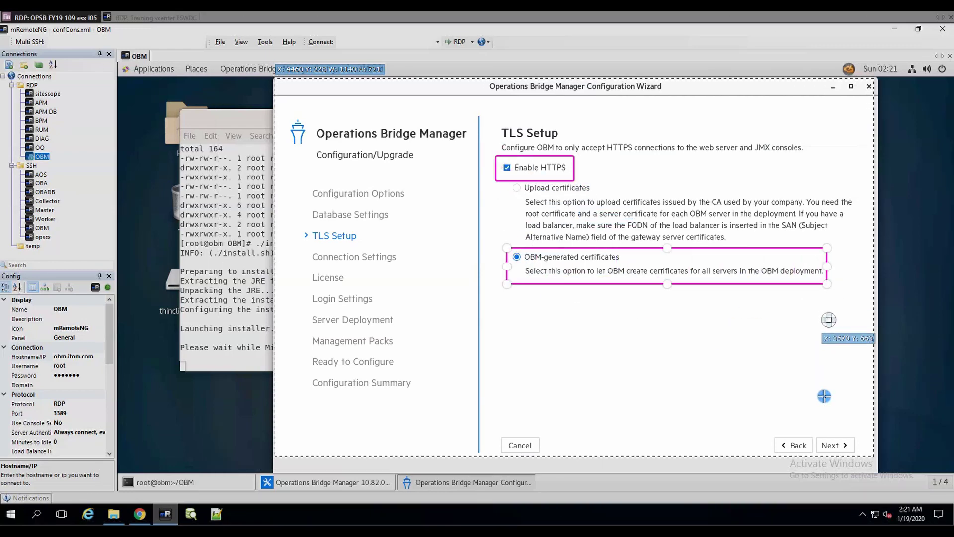
left_click_drag(813, 431, 857, 455)
key("Return")
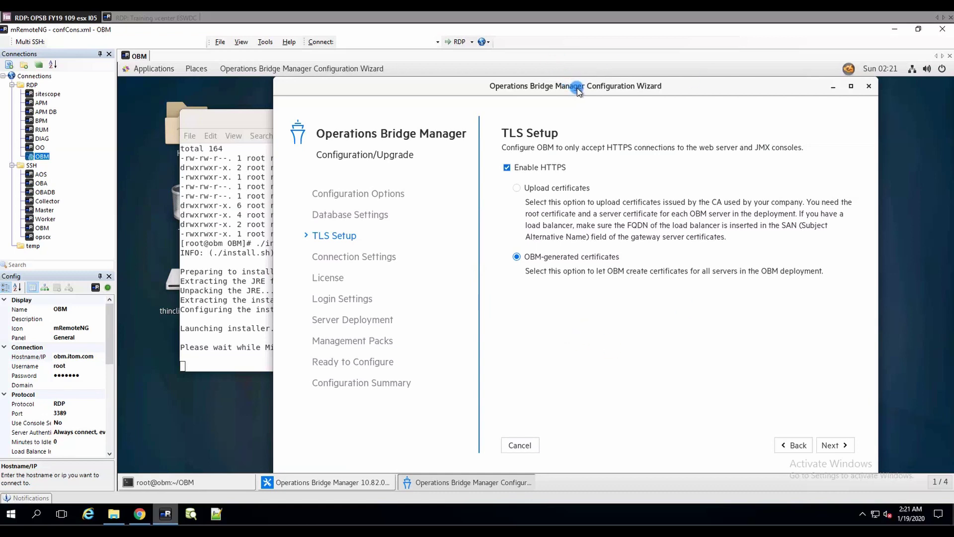
left_click_drag(586, 87, 525, 87)
left_click(769, 445)
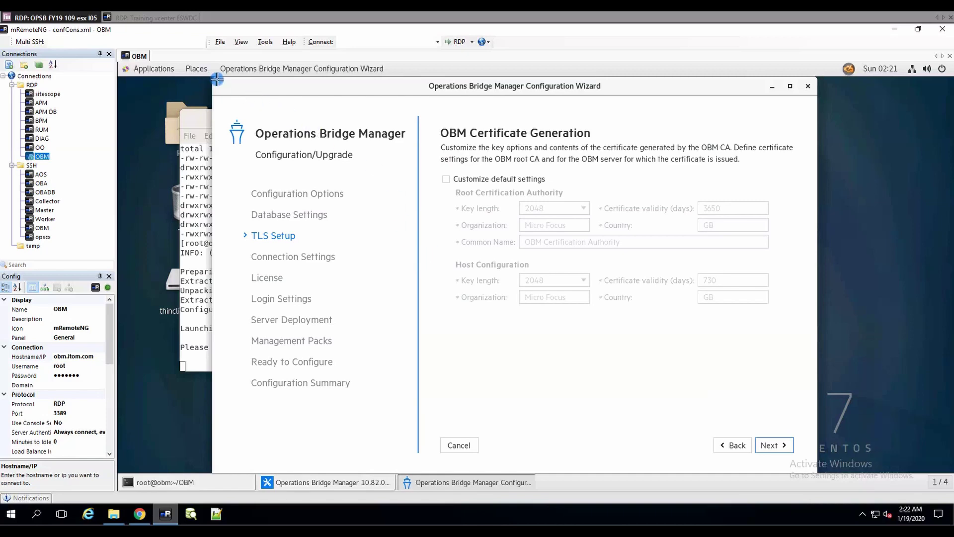
Capture the OBM Certificate Generation page, and continue with its defaults and no client certificate based authentication to Connection Settings.
key("Print")
left_click_drag(211, 76, 819, 468)
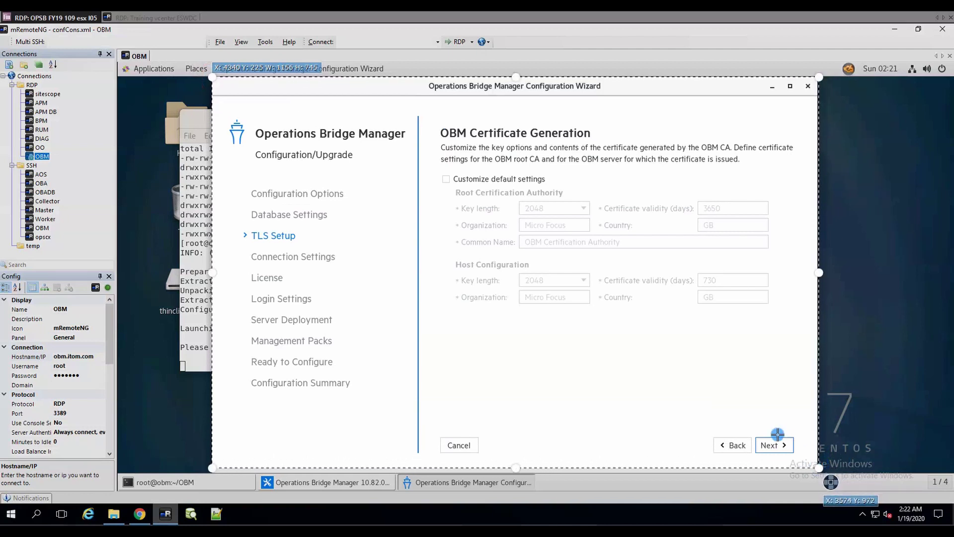
key("Return")
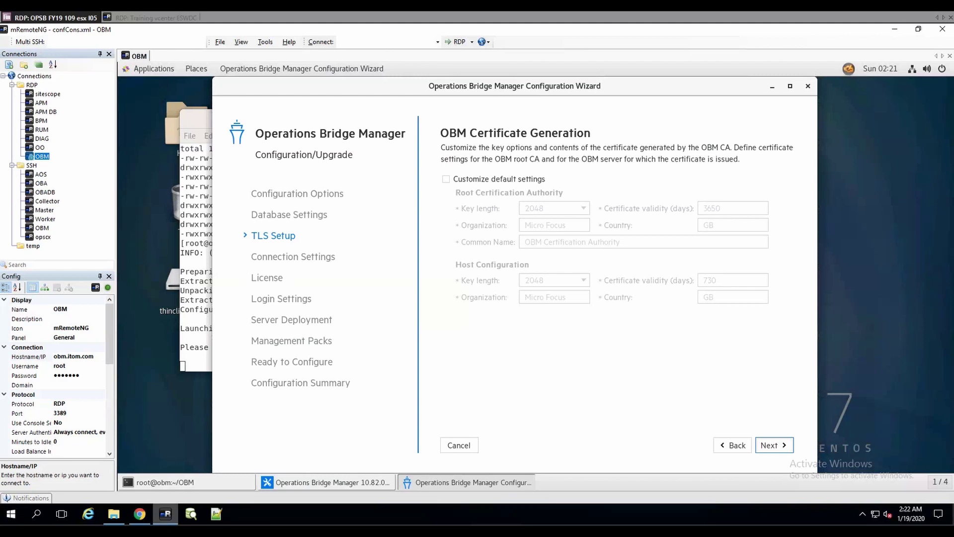
left_click(777, 445)
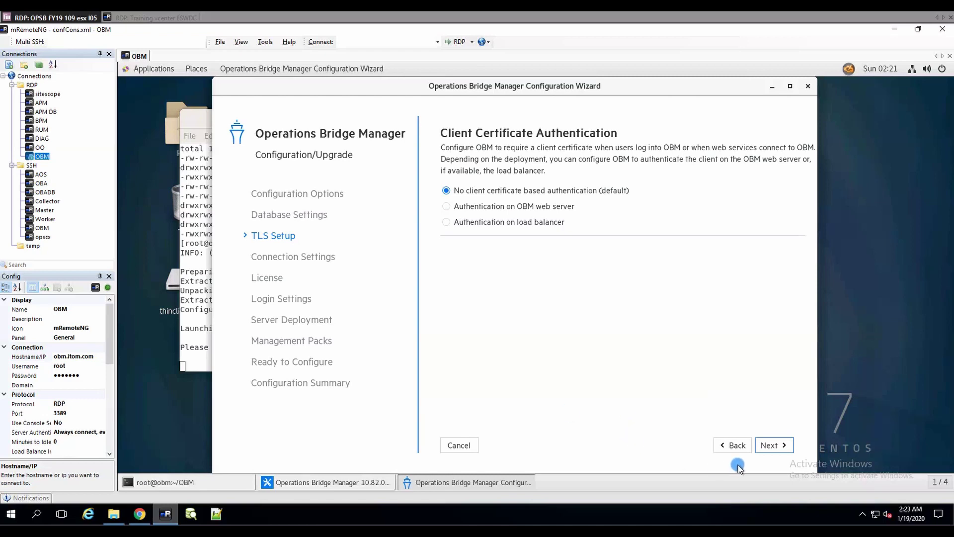
left_click(773, 444)
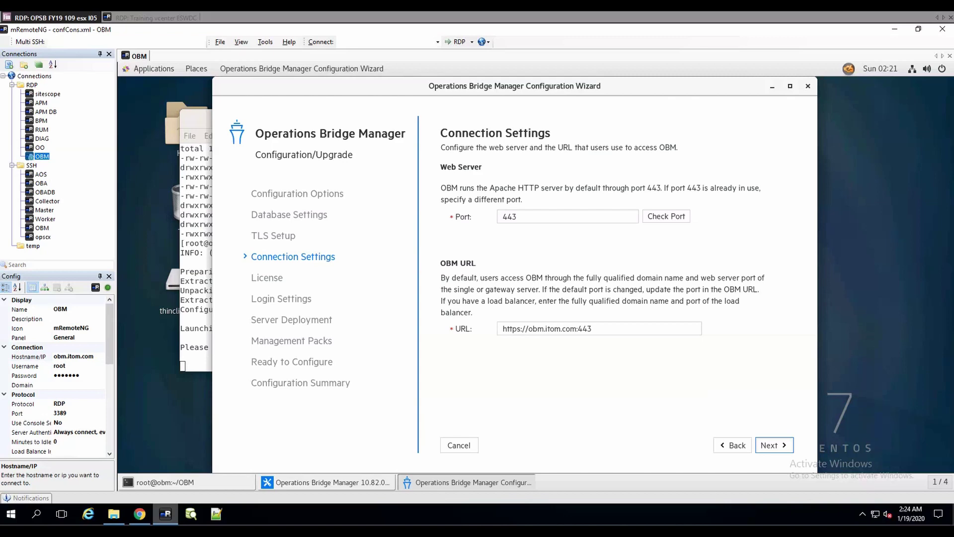
Switch to the WordPress post and insert "fully qualified" before the domain name wording in step 5 about the connection settings.
key("alt+Tab")
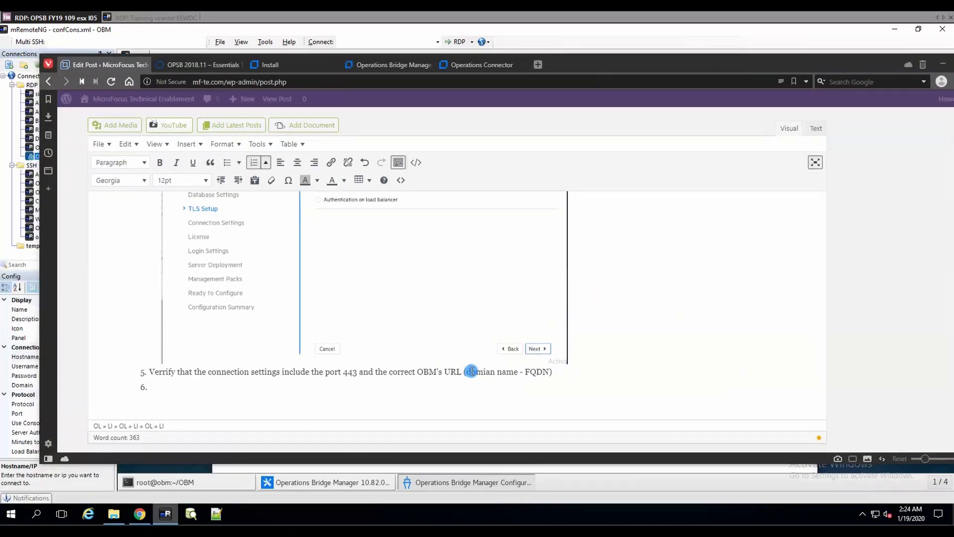
right_click(471, 372)
key("Escape")
type("fully qualified")
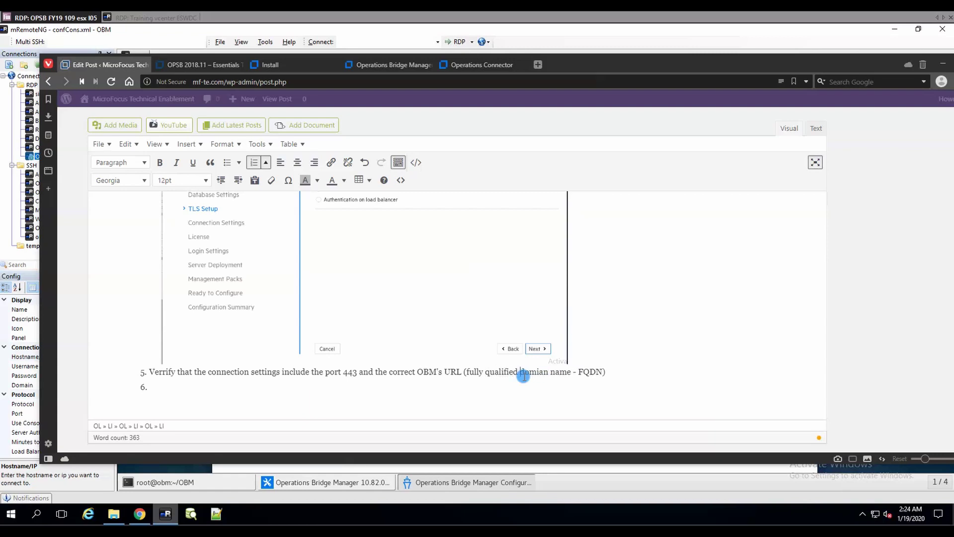
Return to the OBM wizard, keep the port and URL defaults and the 60-day evaluation license, and continue to Login Settings.
left_click(744, 59)
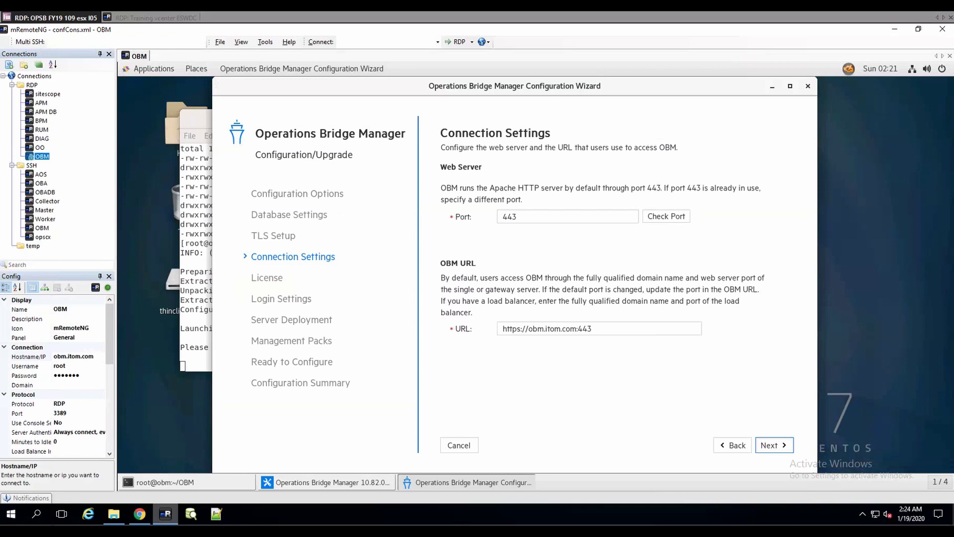
left_click(777, 445)
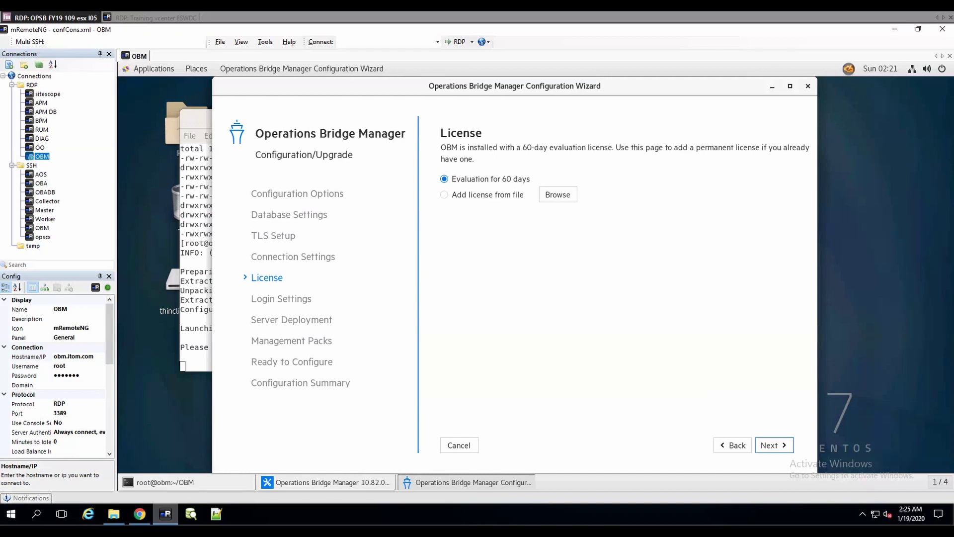
left_click(771, 445)
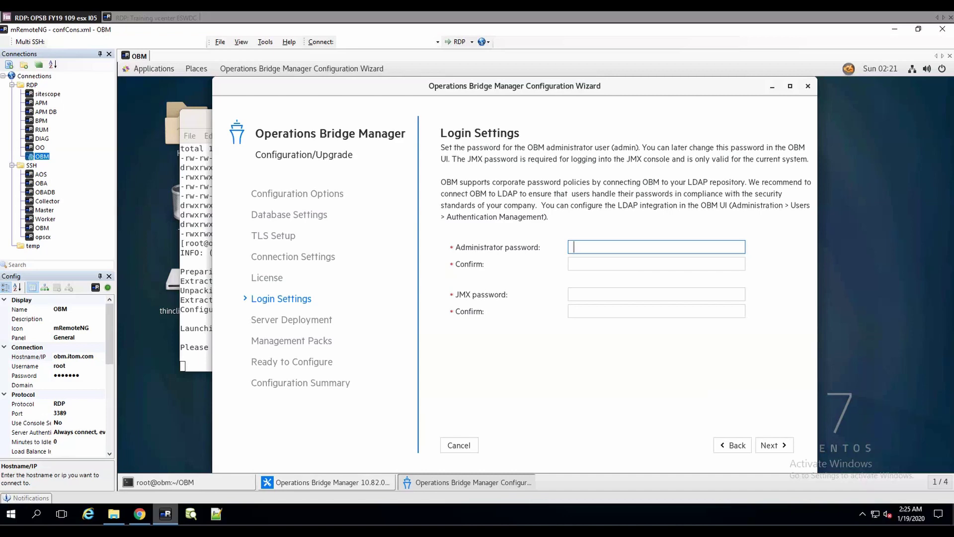
Under Login settings in the WordPress post, write "The wizard sets the JMX and administration passwords via this page. Make sure to".
key("alt+Tab")
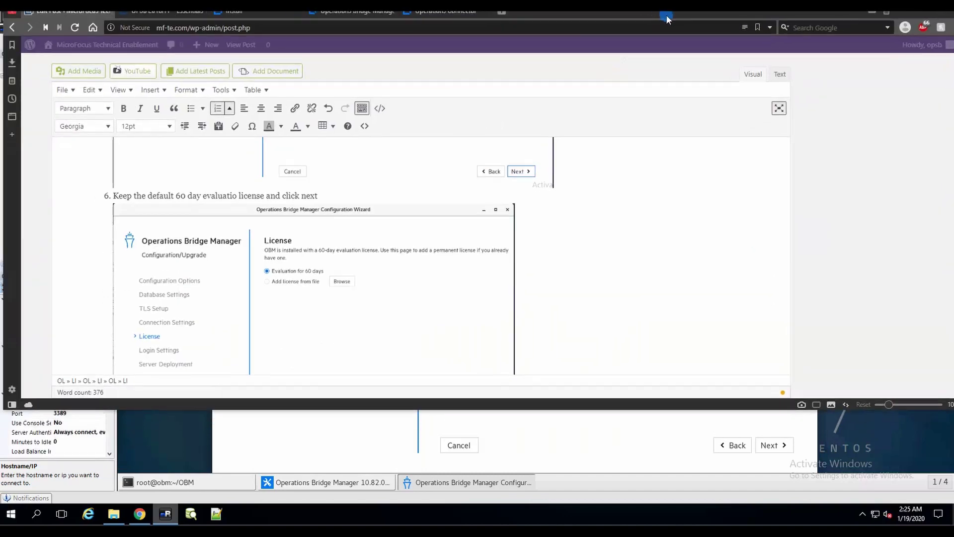
scroll(297, 288, "down", 10)
scroll(295, 288, "up", 3)
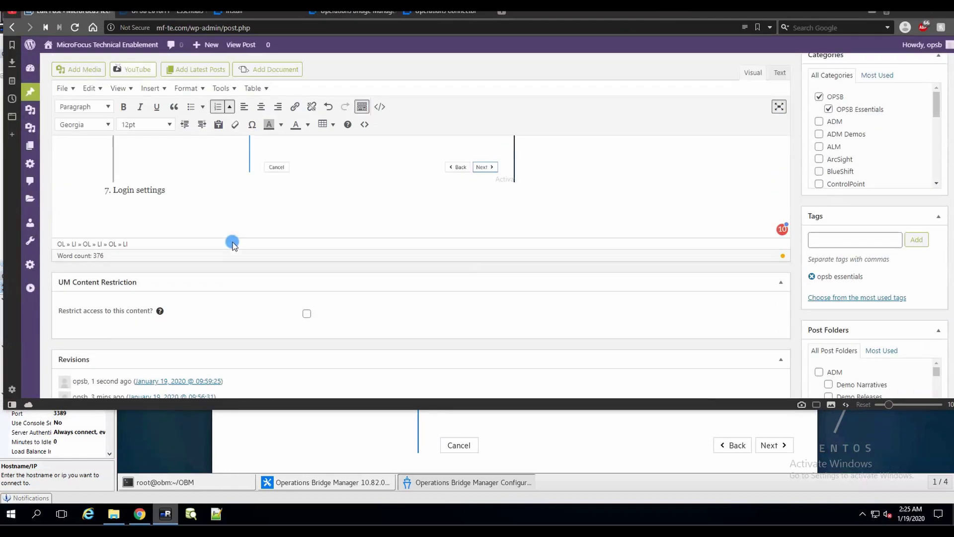
type("The")
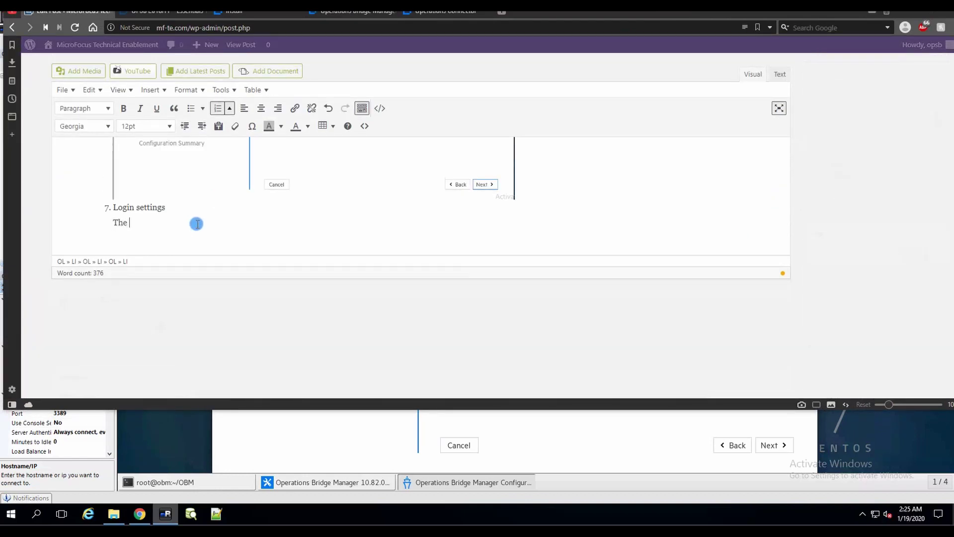
type(" wizard sets the JMX and ")
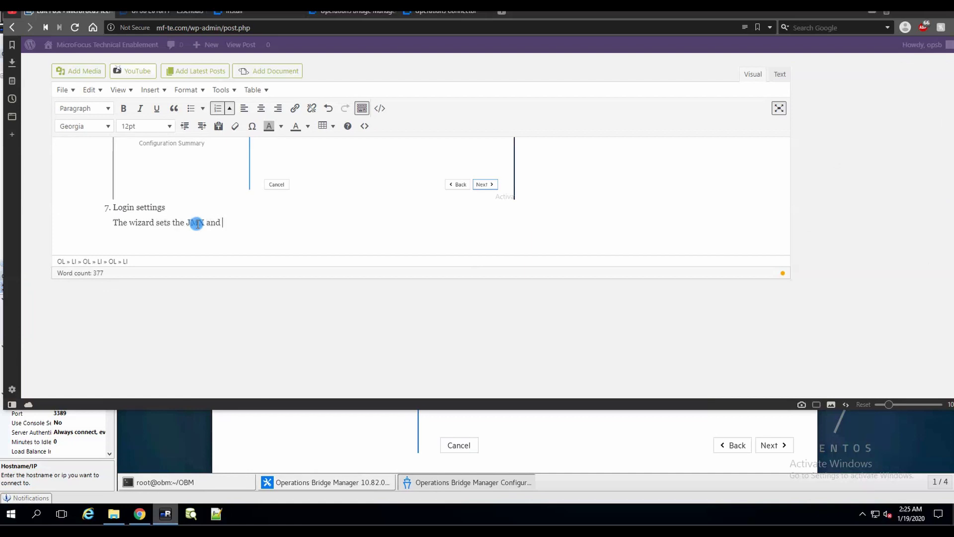
type("administration passwords")
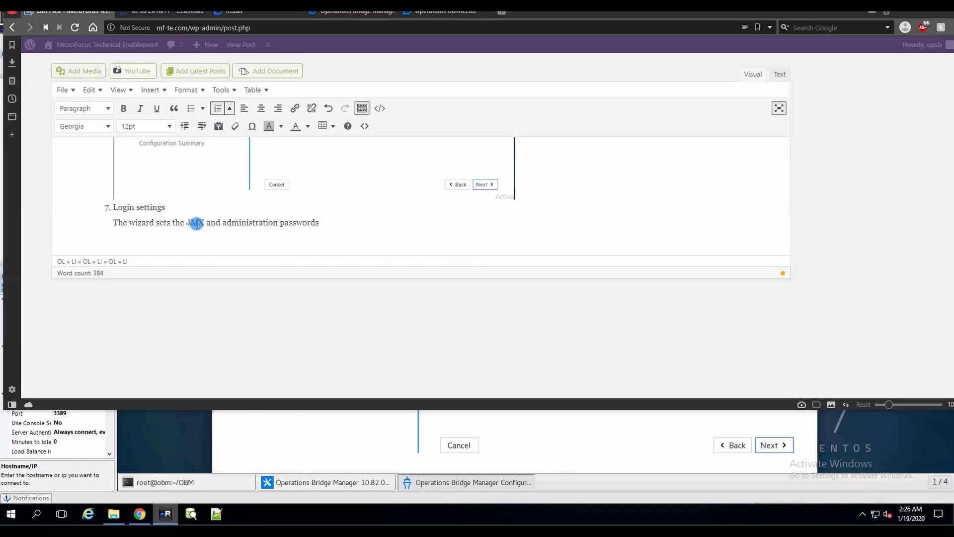
type("vai")
key("BackSpace")
key("BackSpace")
type("ia this page. Make sure to")
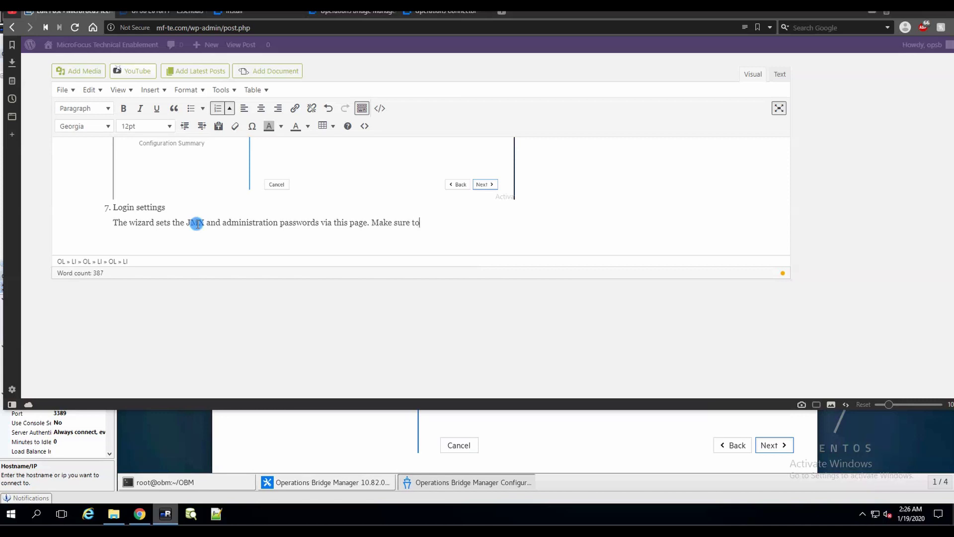
Continue the Login settings text with "use the apsswords that we specify in the exercise - this will make sure that".
type(" use the apsswords that we spe")
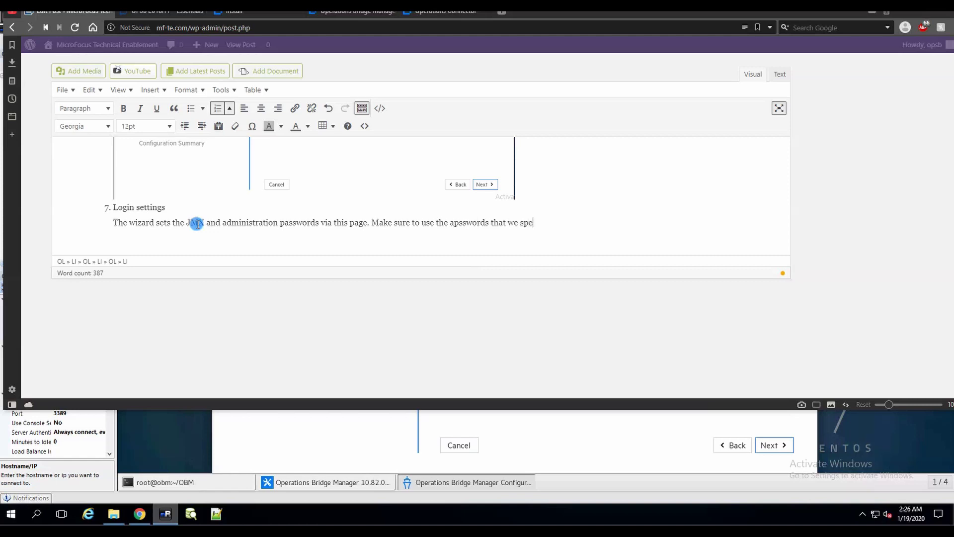
type("cify in the exerfi")
type("se in th")
key("BackSpace")
key("BackSpace")
type("order to amke")
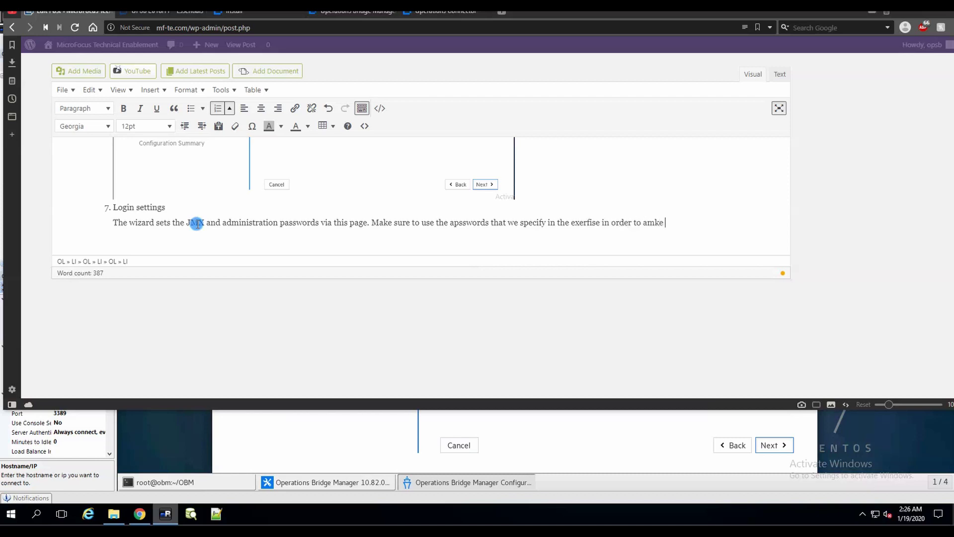
key("BackSpace")
key("BackSpace")
key("BackSpace")
key("BackSpace")
key("BackSpace")
key("BackSpace")
key("BackSpace")
key("BackSpace")
key("BackSpace")
key("BackSpace")
key("BackSpace")
key("BackSpace")
key("BackSpace")
key("BackSpace")
key("BackSpace")
key("BackSpace")
key("BackSpace")
key("BackSpace")
key("BackSpace")
key("BackSpace")
key("BackSpace")
key("BackSpace")
type("cise - this will make")
type("sure that y")
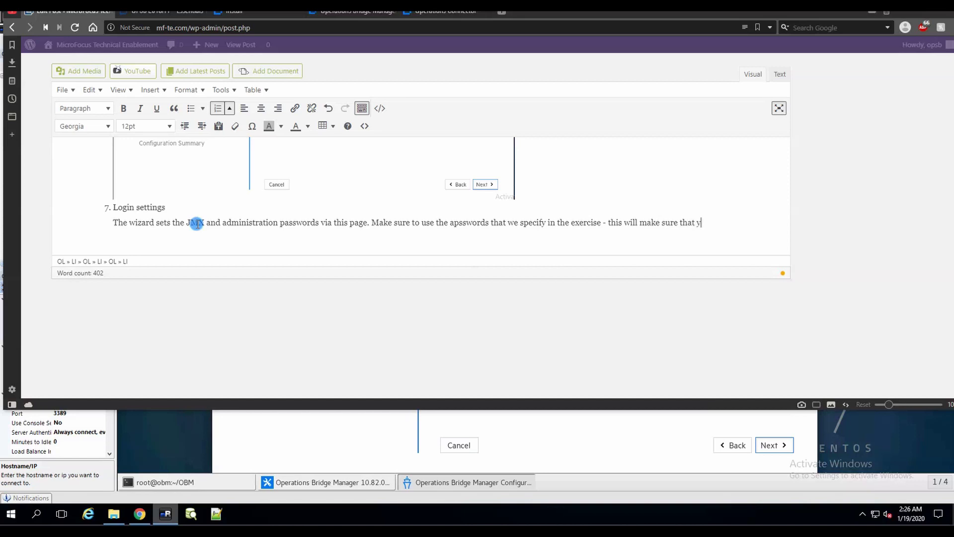
Finish the Login settings text with "you and the instructors are able to login to the systems independantly if you might need help for the exercises.".
type("ou and the instructors are ab")
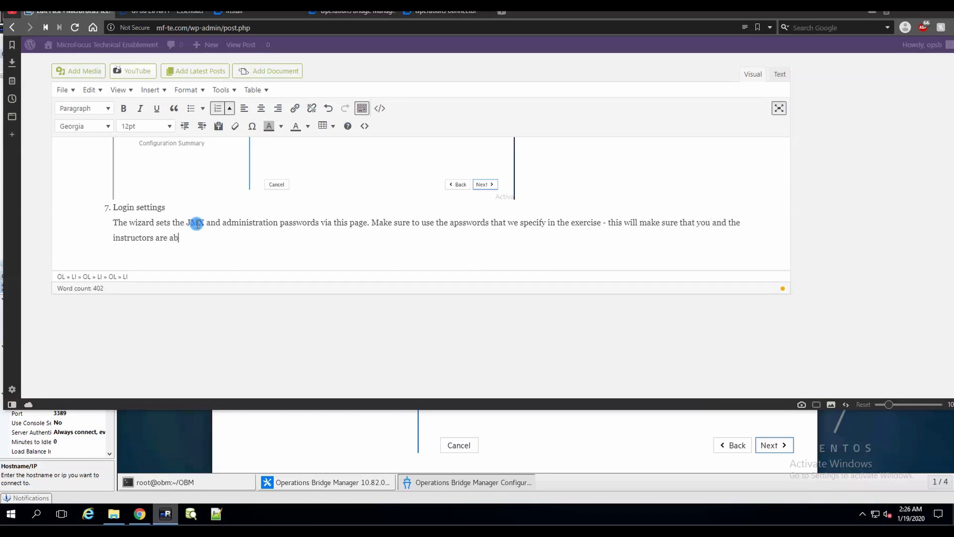
type("le to login to the sy")
type("stems")
type("d")
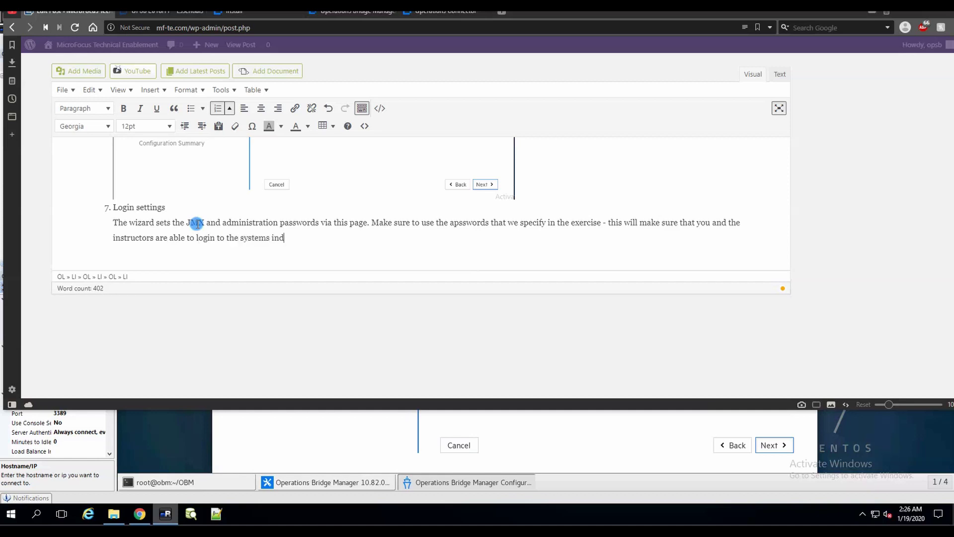
type("ependantly if ")
type("help")
key("BackSpace")
key("BackSpace")
key("BackSpace")
key("BackSpace")
type("you might need ")
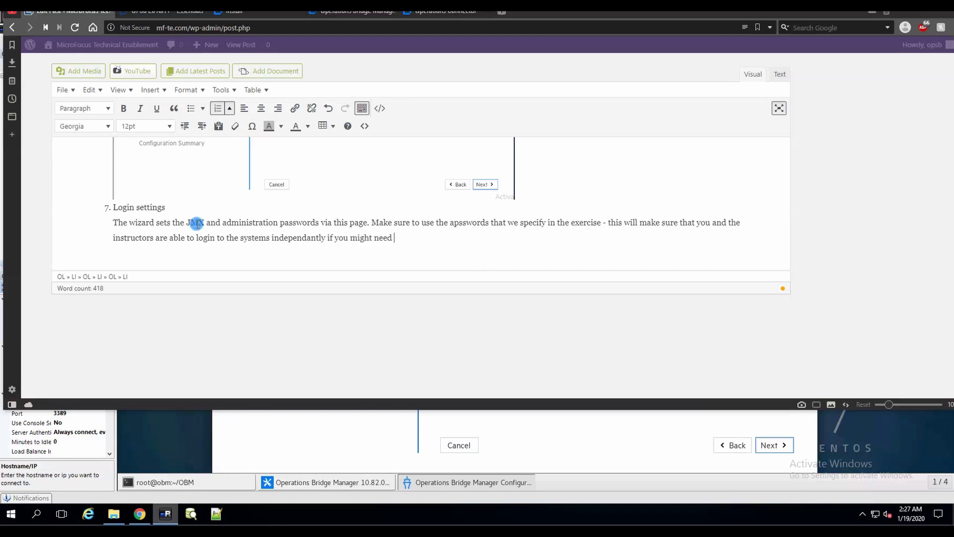
type("help for the exercses.")
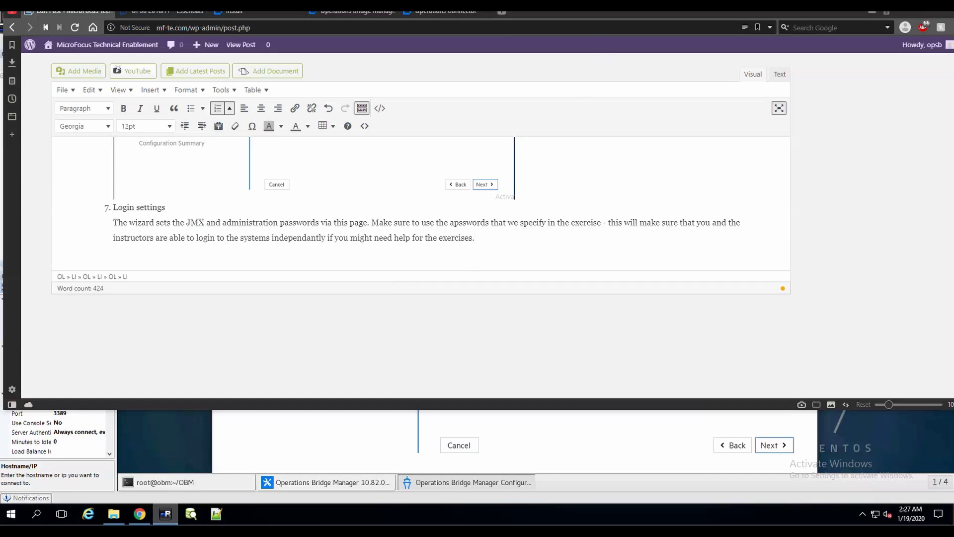
Return to the OBM wizard, enter and confirm the administrator and JMX passwords, and continue to Server Deployment.
key("alt+Tab")
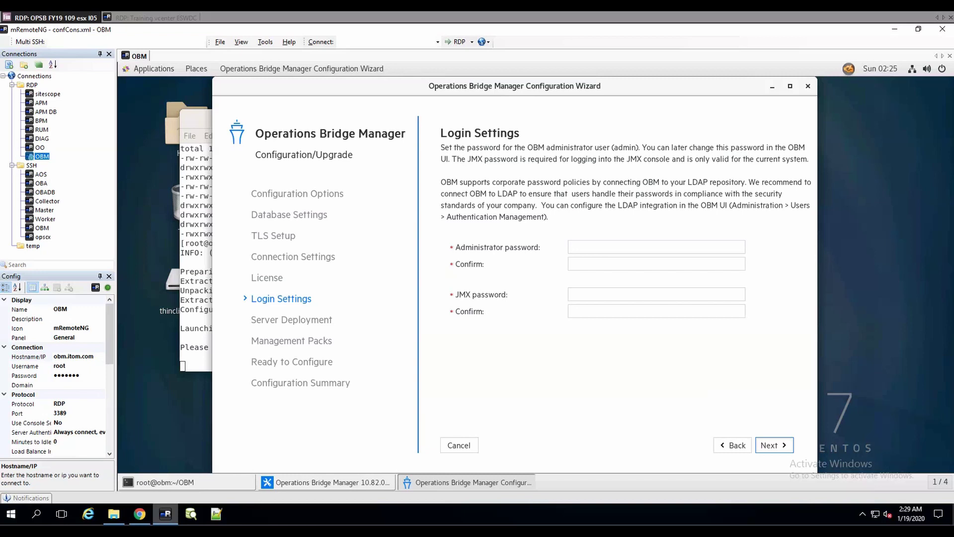
left_click(619, 255)
type("******")
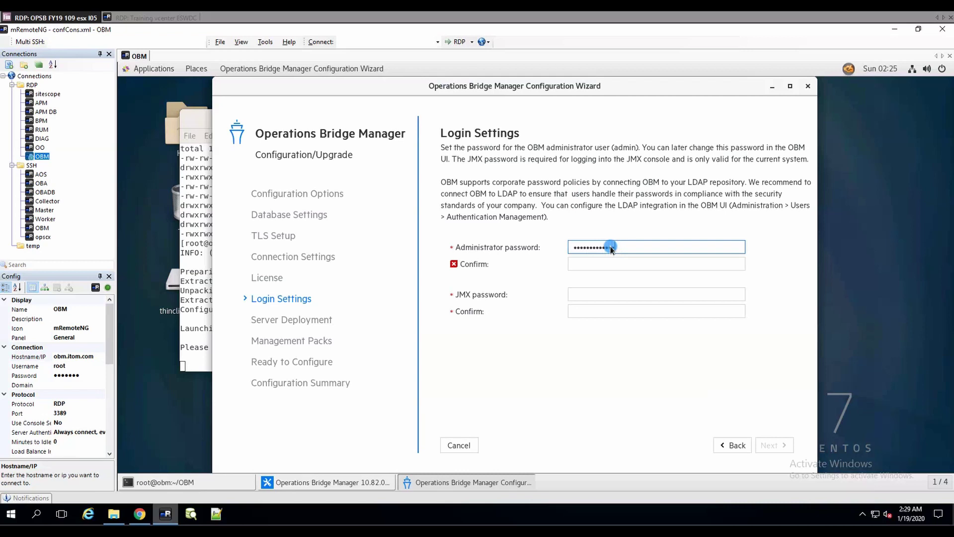
key("Tab")
type("*********")
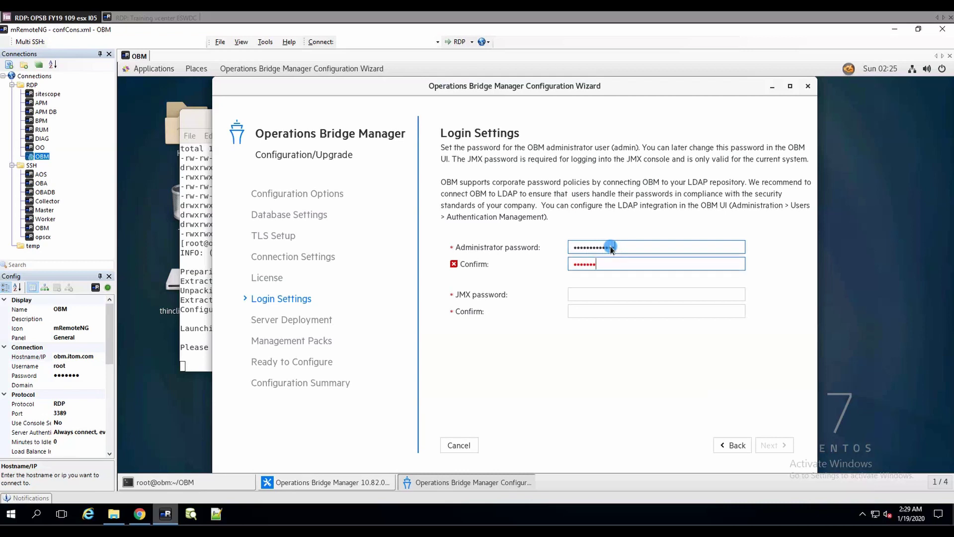
type("****")
key("Tab")
type("*************")
key("Tab")
type("*************")
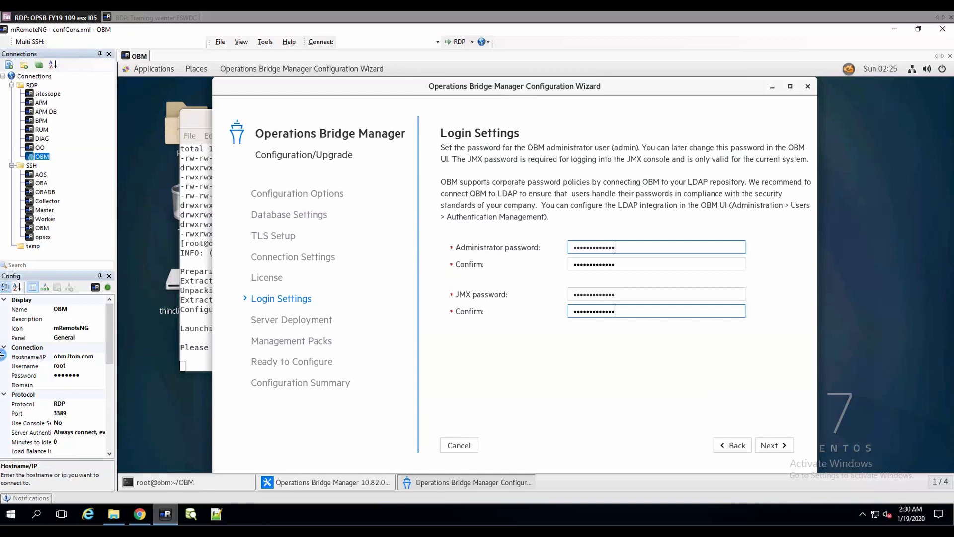
left_click(769, 441)
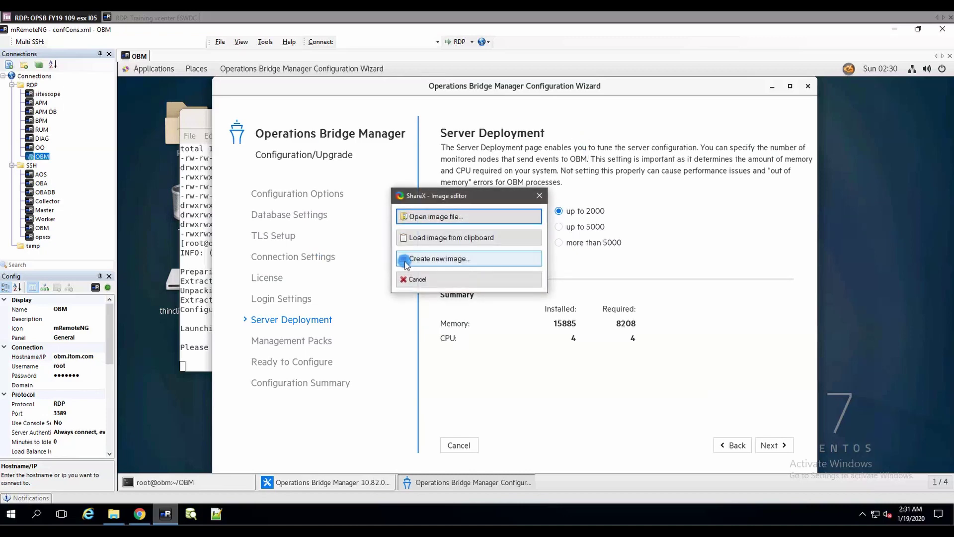
Load the Server Deployment capture from the clipboard into the ShareX image editor and outline the "up to 2000" monitored nodes setting.
left_click(448, 237)
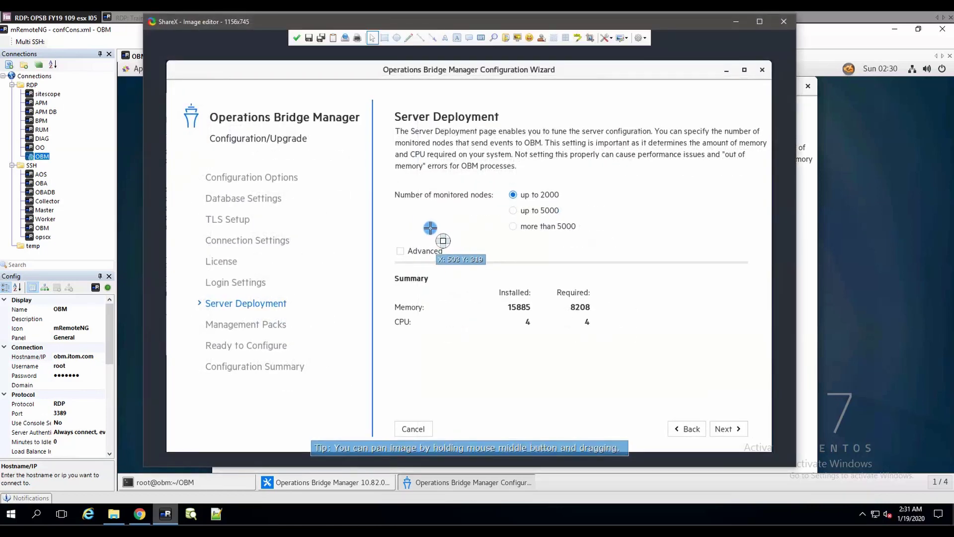
key("r")
left_click_drag(390, 185, 570, 207)
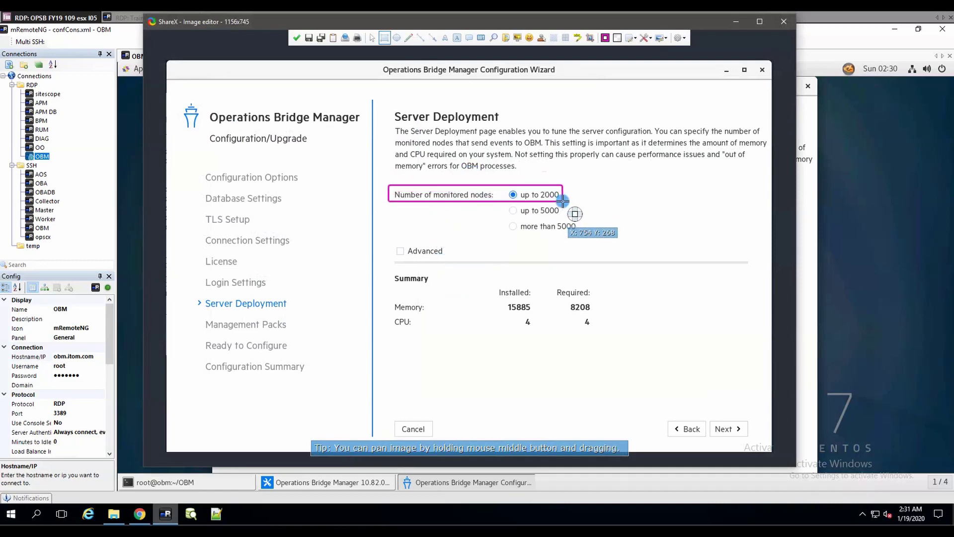
key("Return")
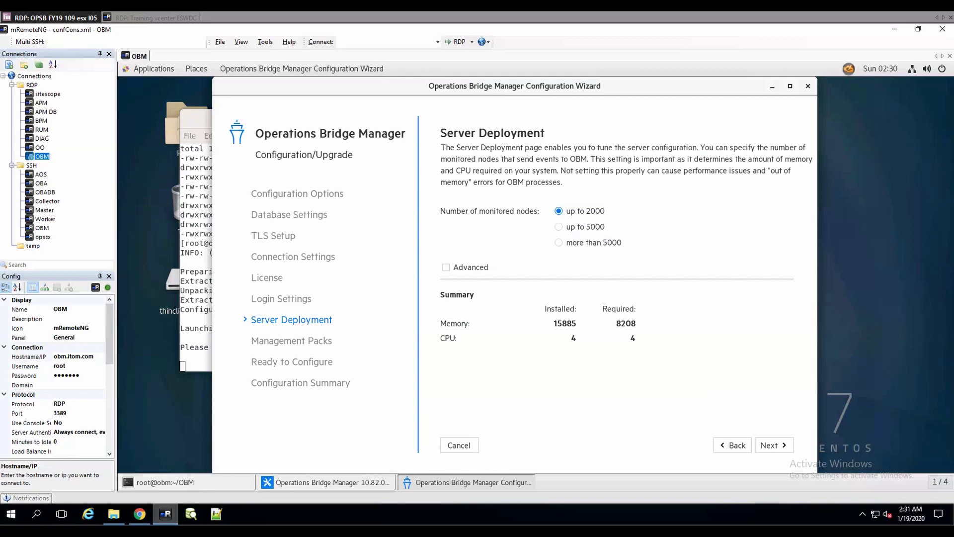
Accept the server deployment settings in the wizard, return to the WordPress post, and start a new line below "Management packs:".
left_click(773, 445)
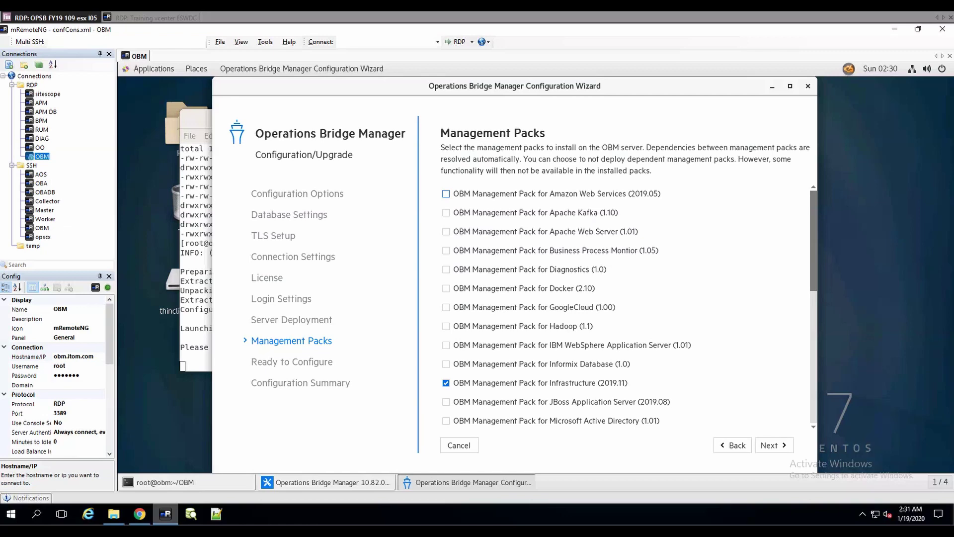
key("alt+Tab")
left_click(185, 344)
type(":")
key("Return")
Describe the Management packs item with "Here you select the OOTB monitoring capabilities of the the product.".
type("Here you selec")
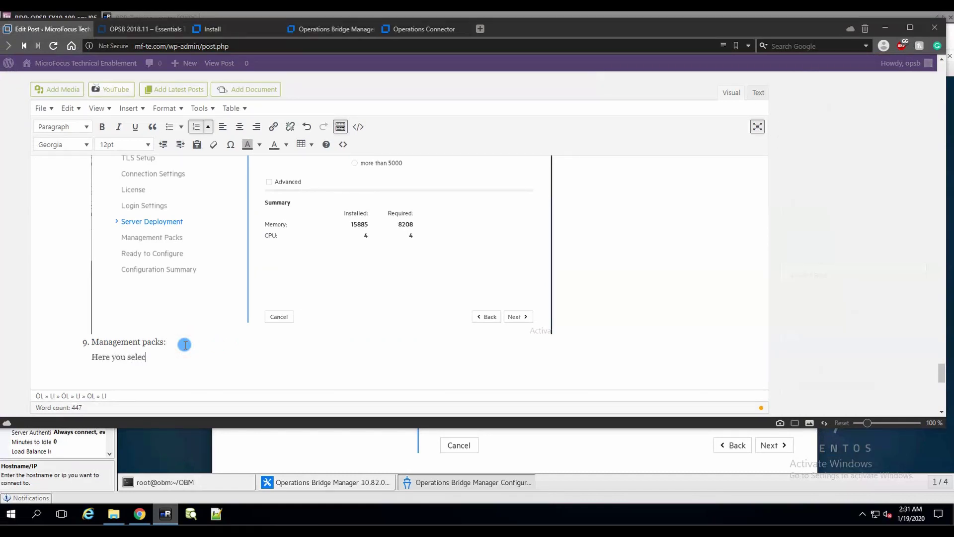
type("t the OOTB mpa")
key("BackSpace")
key("BackSpace")
key("BackSpace")
type("mor")
type("nitoring capa")
type("bilities of ")
type("the the pro")
type("duct. ")
Add the sentence "Each MP inlcues a set of pre-determined monitors, reports and configurations." to the Management packs text.
type("Each MP inl")
type("cues a set of")
type(" pre-determ")
type("ined ")
type("monitoins")
type(",. re")
key("BackSpace")
key("BackSpace")
key("BackSpace")
key("BackSpace")
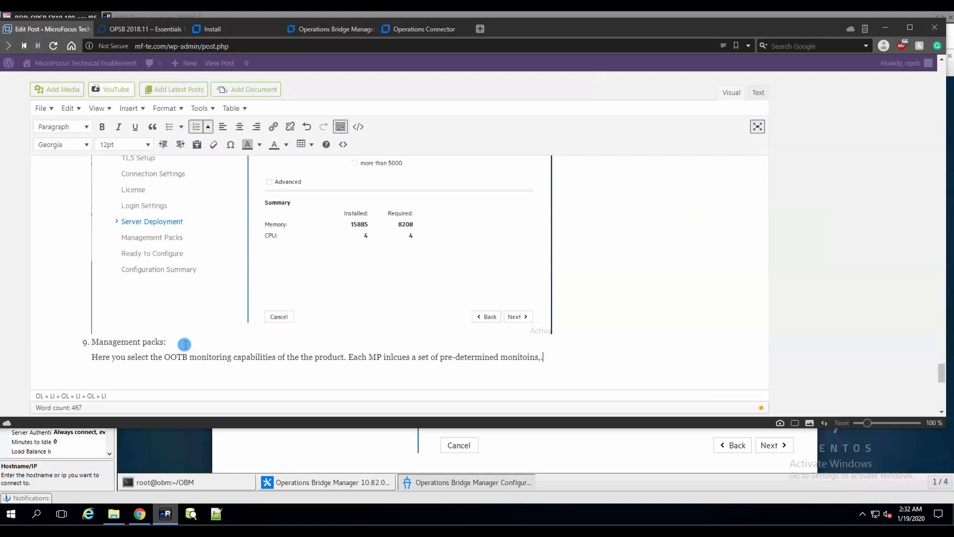
key("BackSpace")
key("BackSpace")
key("BackSpace")
key("BackSpace")
key("BackSpace")
type("tors, report")
type("s")
type("and con")
type("figured")
key("BackSpace")
key("BackSpace")
key("BackSpace")
type("rations.")
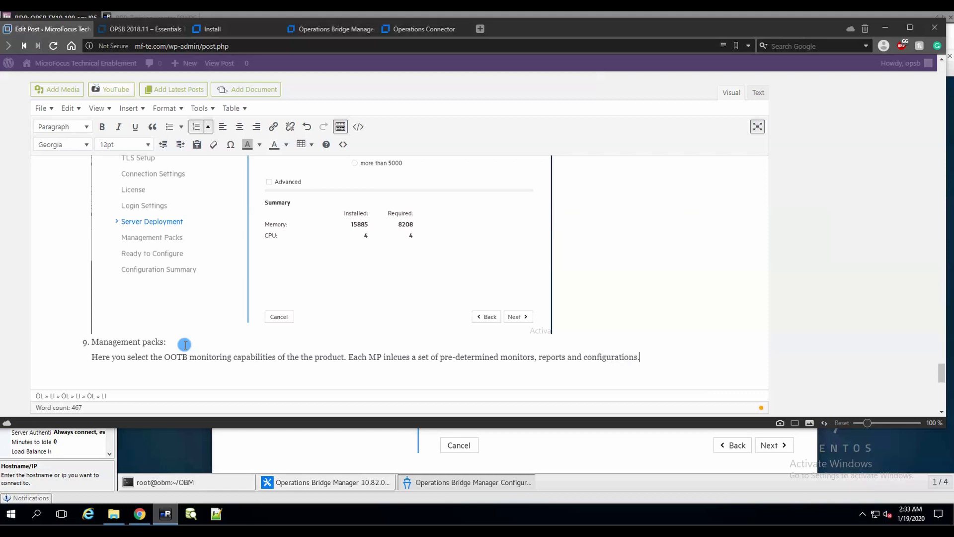
Start a new line in the Management packs text with "While they can be addded later man".
key("Return")
type("whate")
key("BackSpace")
key("BackSpace")
key("BackSpace")
key("BackSpace")
key("BackSpace")
type("While they acan e add")
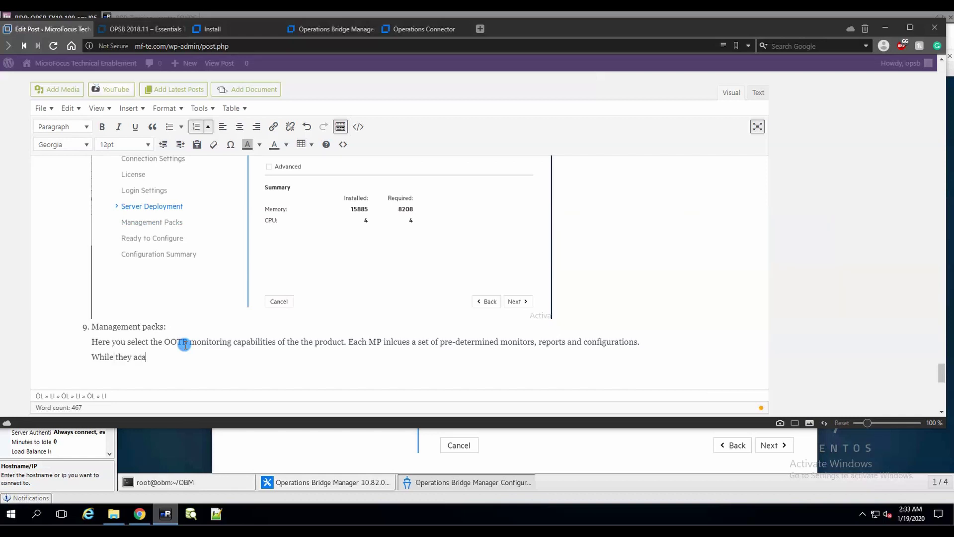
key("BackSpace")
key("BackSpace")
key("BackSpace")
key("BackSpace")
key("BackSpace")
key("BackSpace")
key("BackSpace")
key("BackSpace")
key("BackSpace")
key("BackSpace")
type("can be addded later,")
key("BackSpace")
key("BackSpace")
type("man")
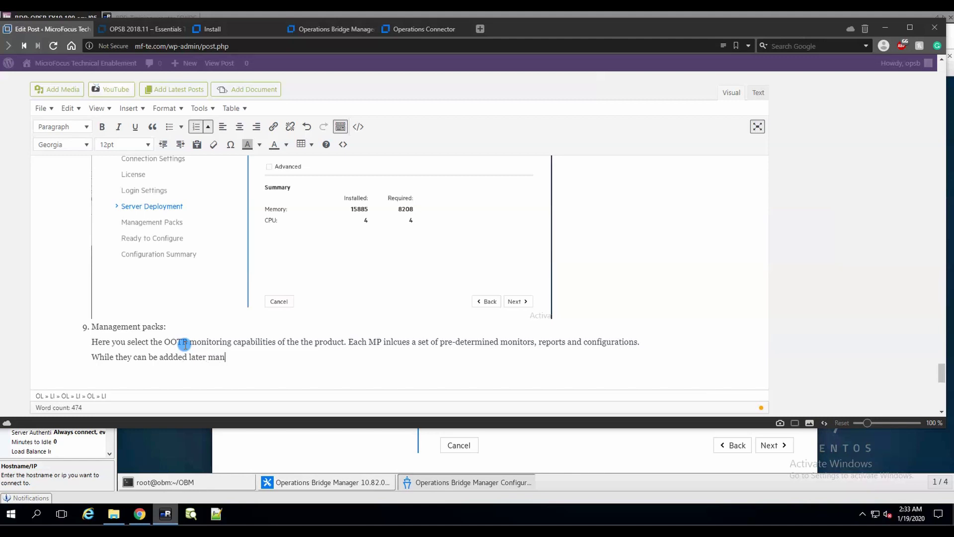
Continue that line with "ually. This is the most convenient way of installing th emanagement packs (MPs)".
type("ually. This is the most con")
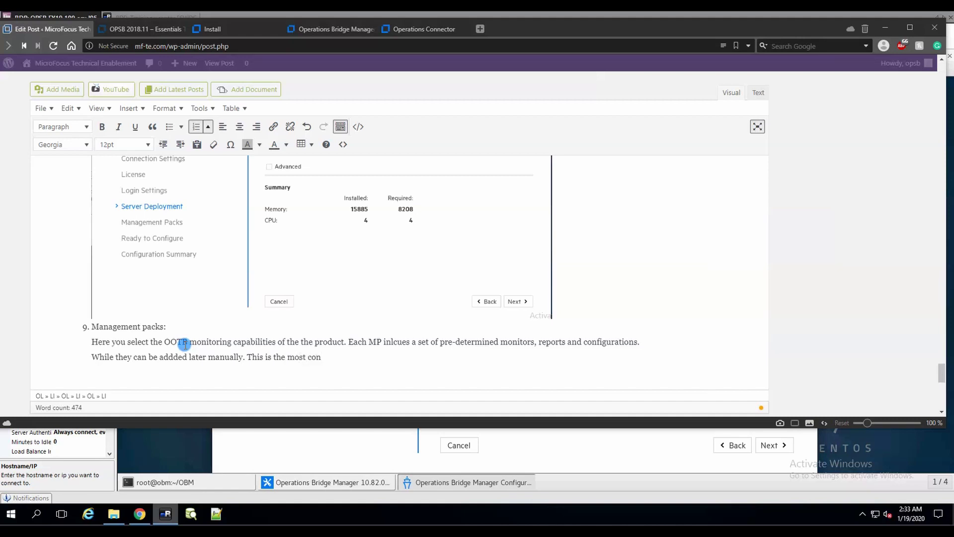
type("venie")
type("nt")
type("of accomo")
key("BackSpace")
key("BackSpace")
key("BackSpace")
key("BackSpace")
key("BackSpace")
key("BackSpace")
type("installing th e")
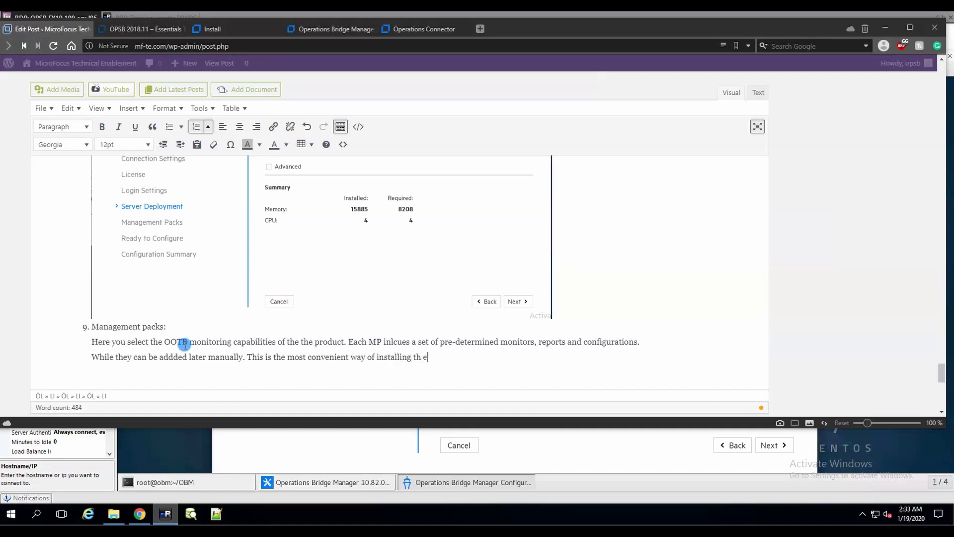
type("management packs (MPs)")
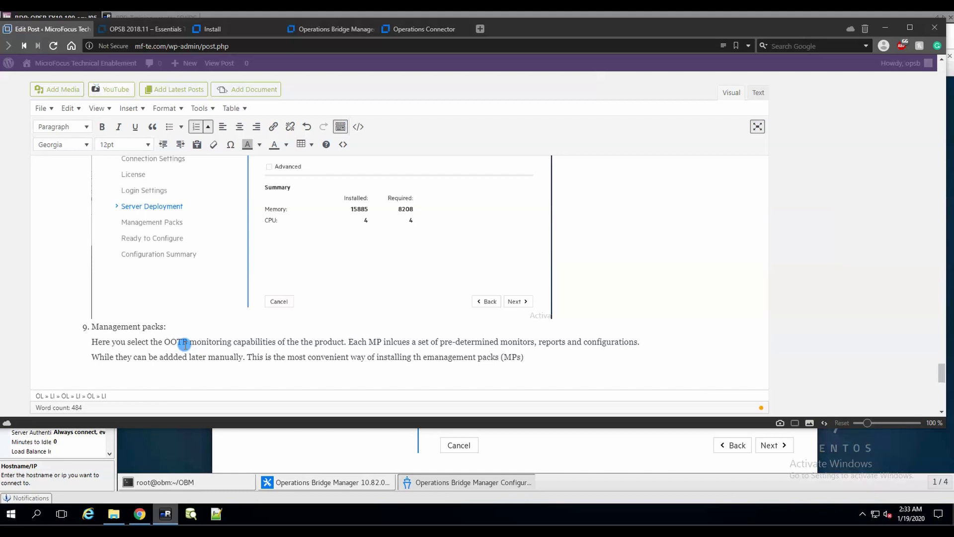
Correct the misspelled words before "packs (MPs)" to "the management" with the suggested spellings, and end the sentence with a period.
mouse_move(436, 358)
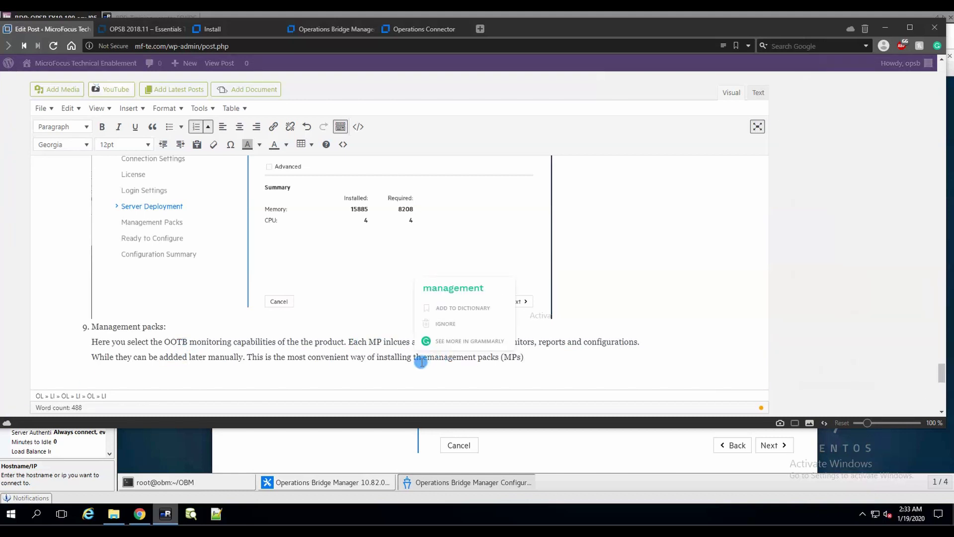
left_click(455, 288)
mouse_move(416, 359)
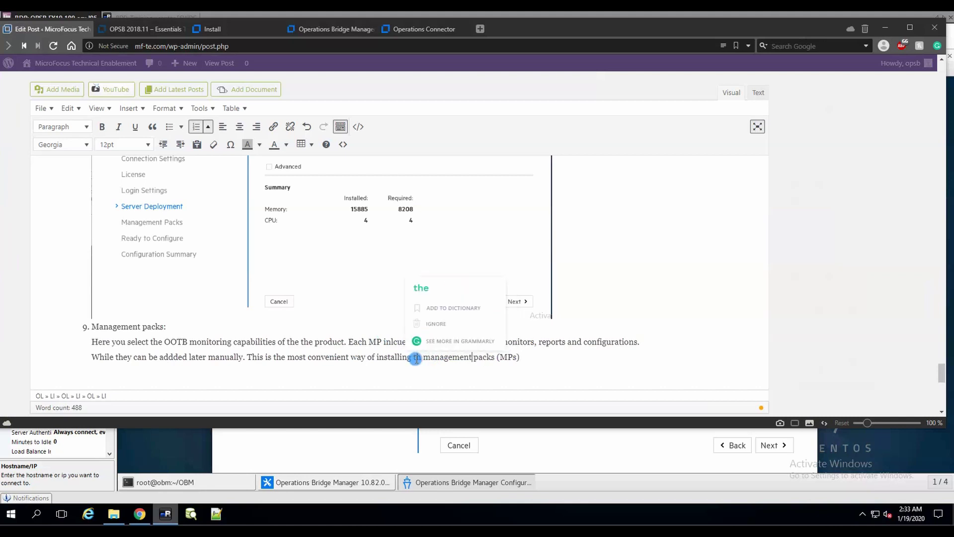
left_click(435, 285)
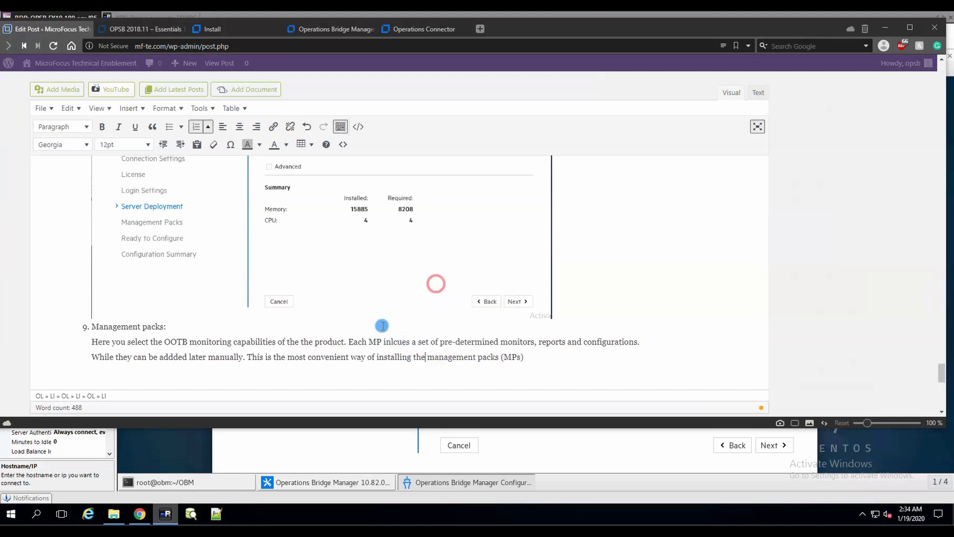
left_click(533, 355)
type(".")
Add the line "We will select only the ones we need." to the Management packs text.
key("Return")
type("We wi")
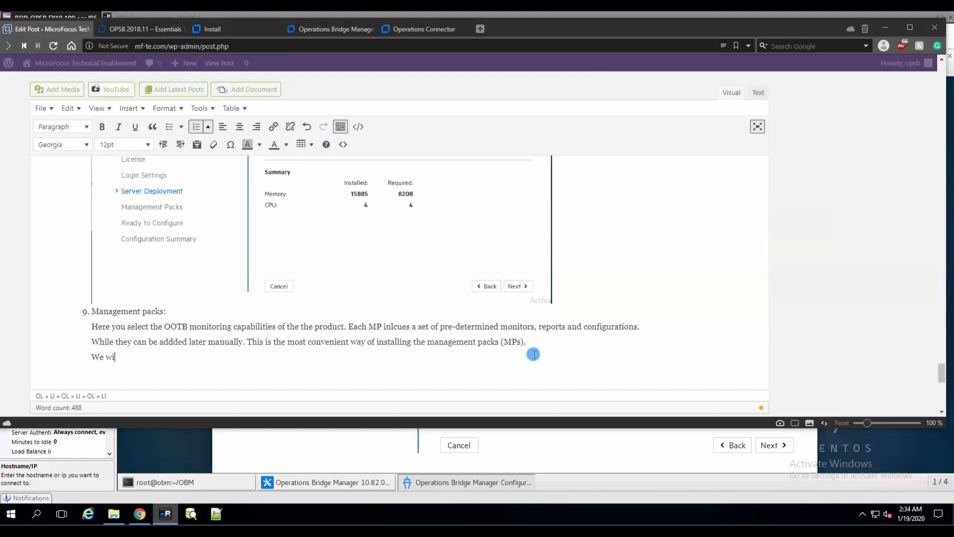
type("lll select on,ly the")
key("BackSpace")
key("BackSpace")
key("BackSpace")
key("BackSpace")
key("BackSpace")
key("BackSpace")
key("BackSpace")
type("ly the ones we need")
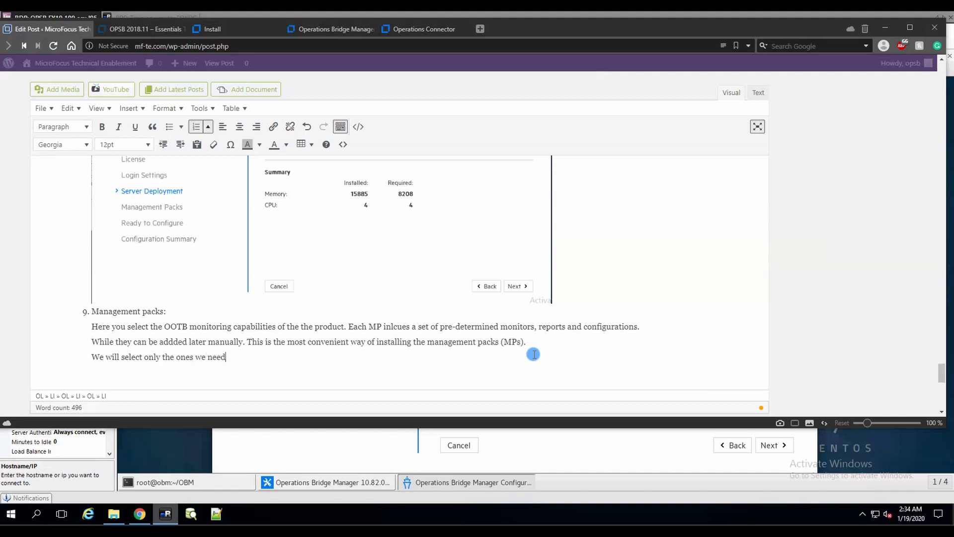
type(".")
Add the numbered sub-item "Select the MPs according to the screenshot below" under the Management packs text.
key("Return")
key("Tab")
type("Sel")
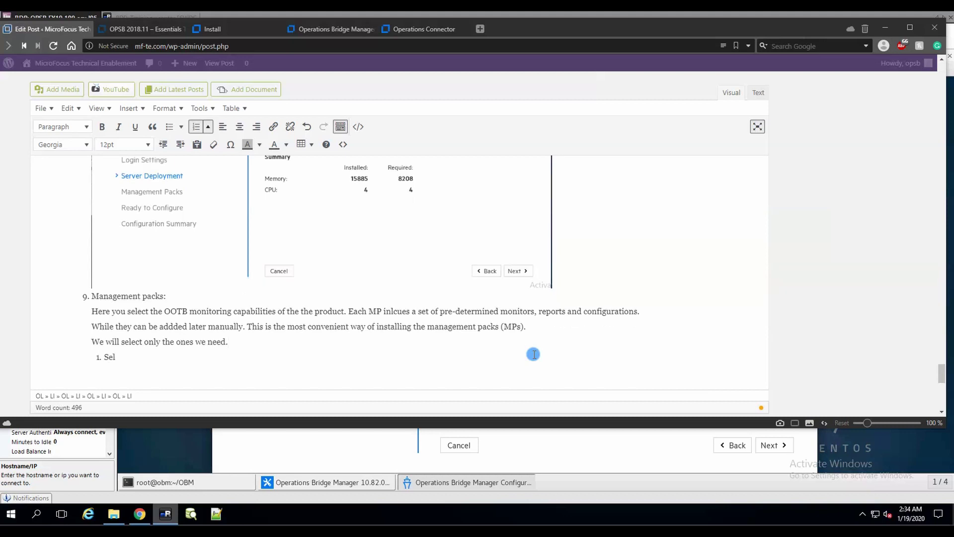
type("ect the MPs according to the s")
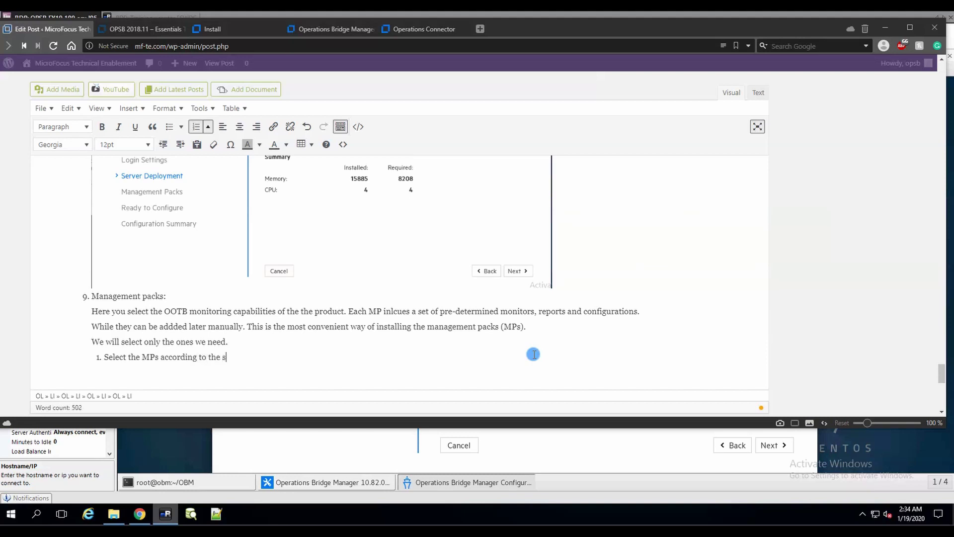
type("creenshot below")
Return to the OBM wizard and select the management packs for Business Process Montior (1.05), Diagnostics (1.0) and Docker (2.10).
double_click(642, 28)
left_click(641, 24)
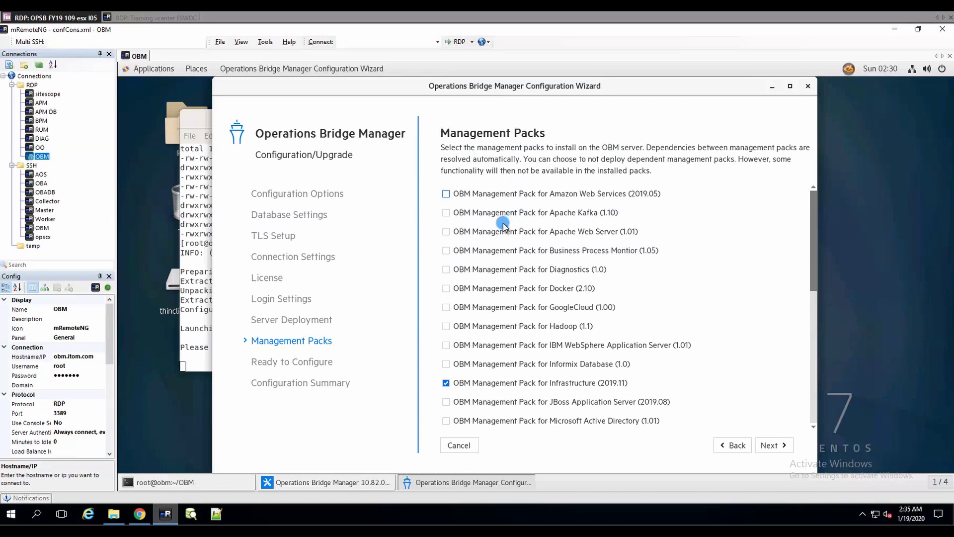
left_click(446, 250)
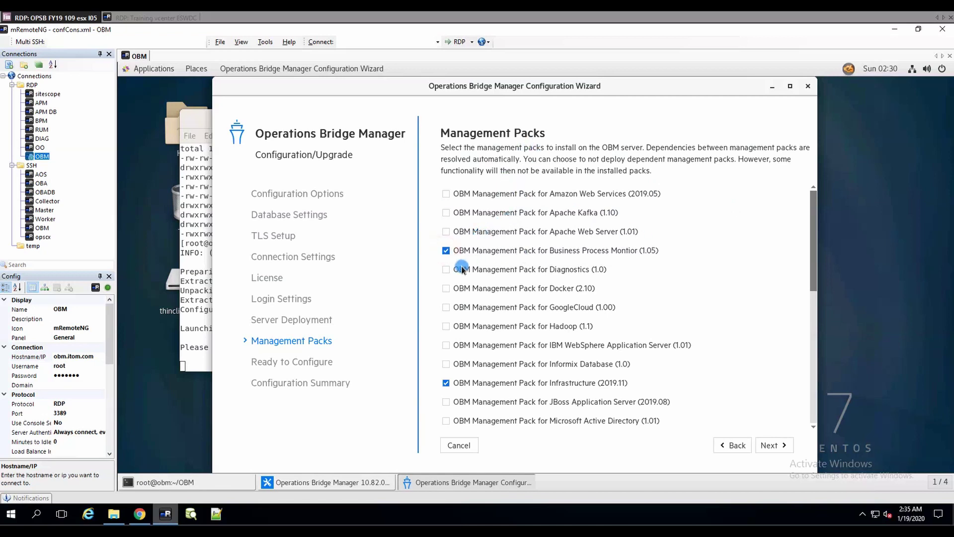
left_click(446, 269)
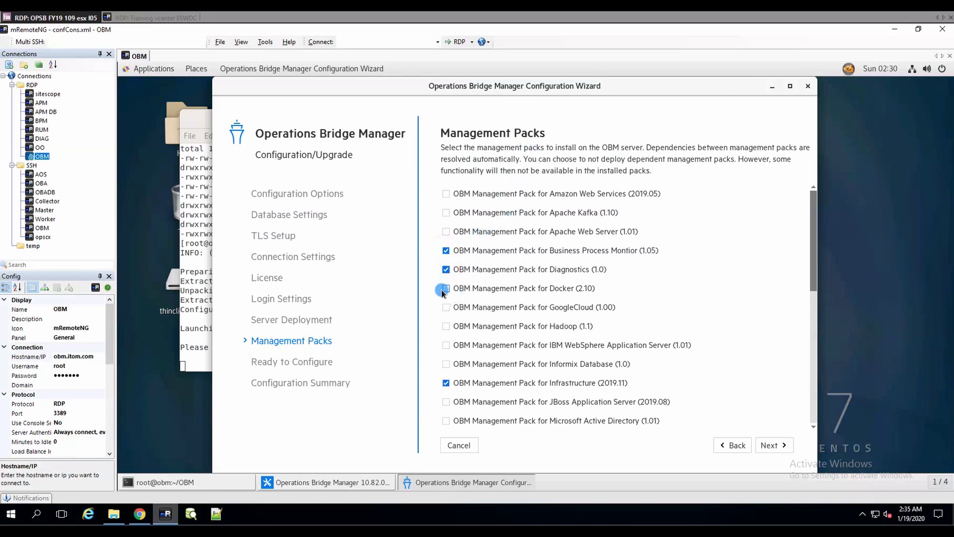
left_click(445, 290)
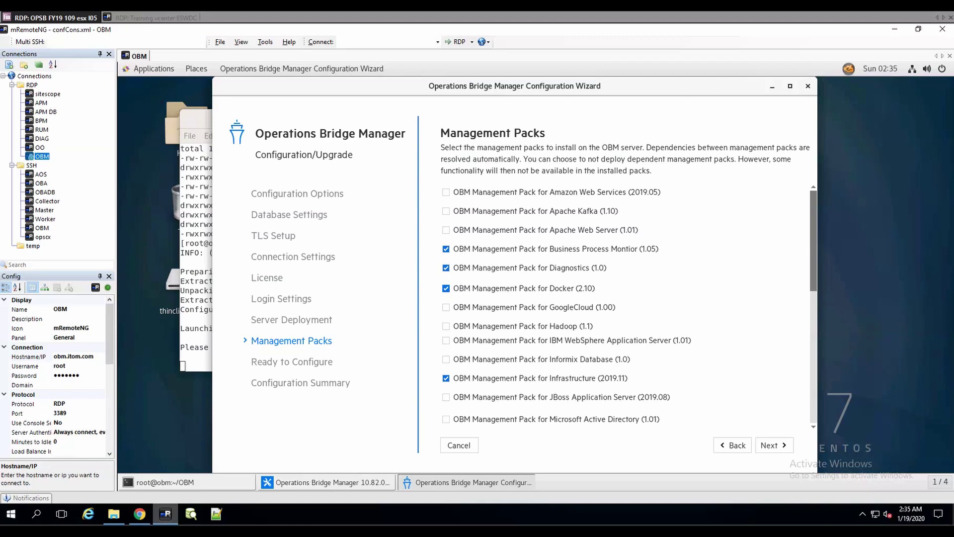
Return to the WordPress post and complete sub-item 2 as "Scroll down and Select the MPs according to the screenshots below".
key("alt+Tab")
scroll(367, 261, "down", 1)
scroll(367, 261, "down", 5)
scroll(173, 243, "up", 3)
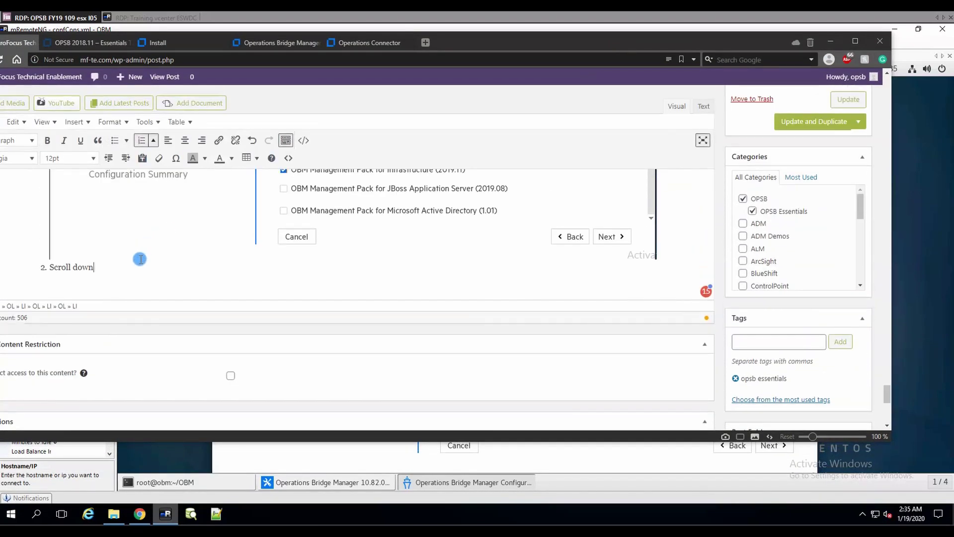
type("and Select the MPs according to the screenshots below")
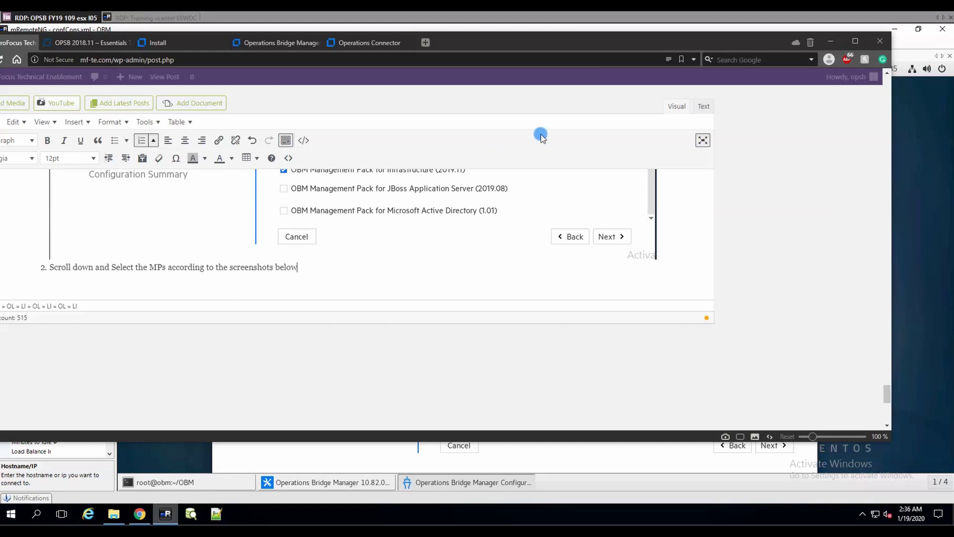
Return to the OBM wizard and select the management pack for PostgreSQL (1.10).
left_click(609, 29)
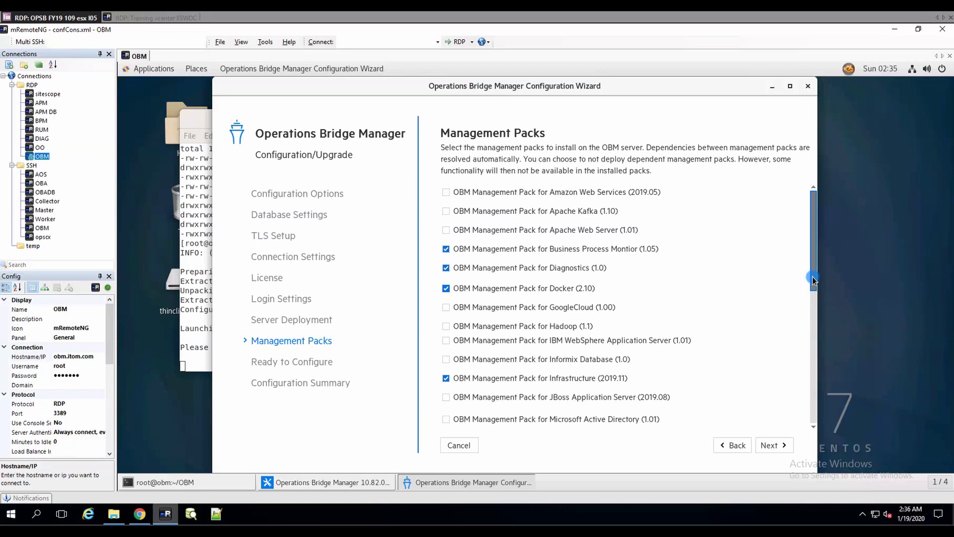
left_click_drag(815, 271, 812, 335)
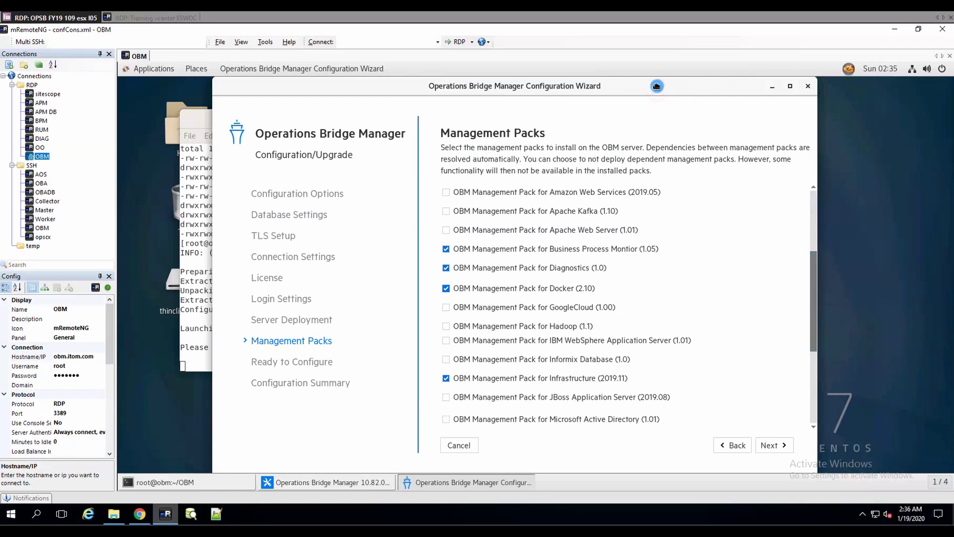
left_click_drag(657, 86, 659, 86)
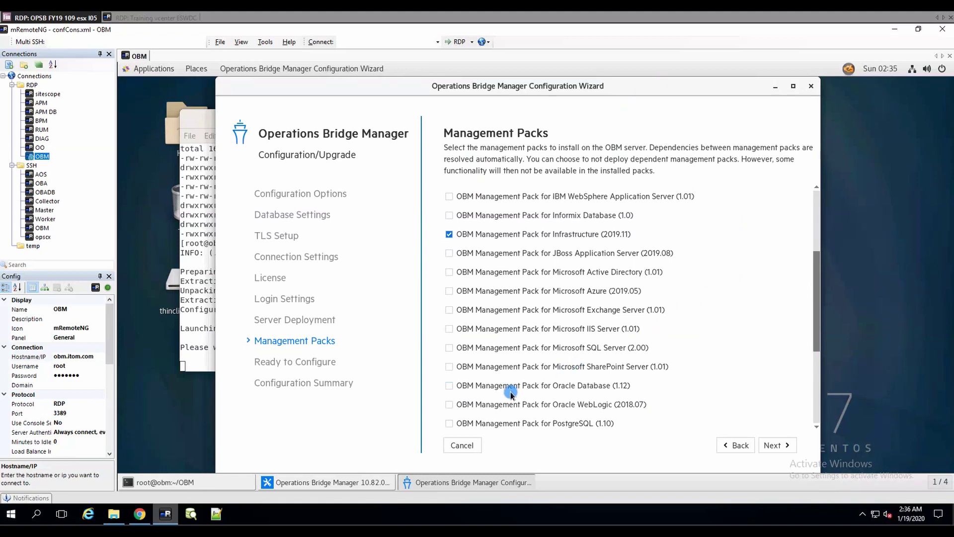
left_click(451, 424)
Select the management packs for RUM (1.0), SiteScope Metric Streaming (2019.11) and VMWare Infrastructure (2019.11).
left_click_drag(817, 303, 817, 302)
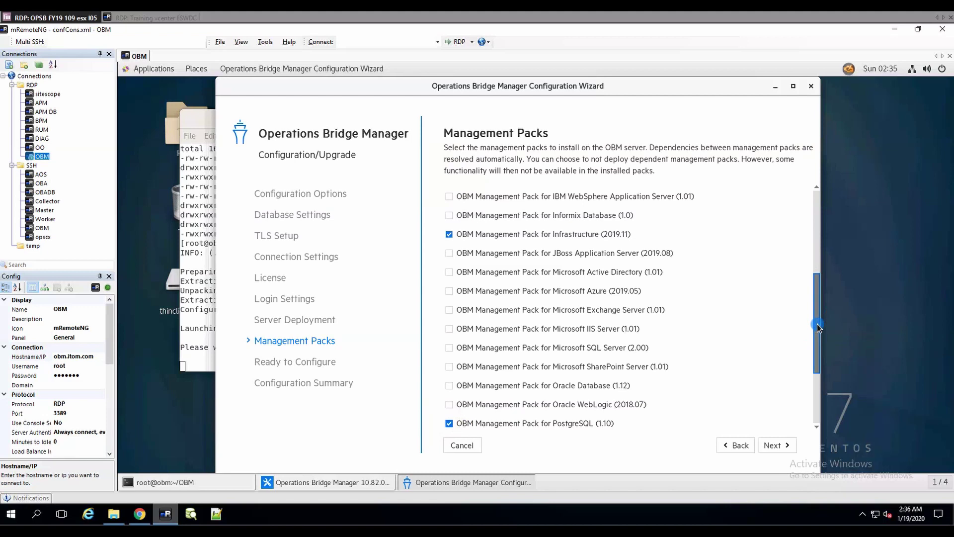
left_click_drag(821, 348, 824, 424)
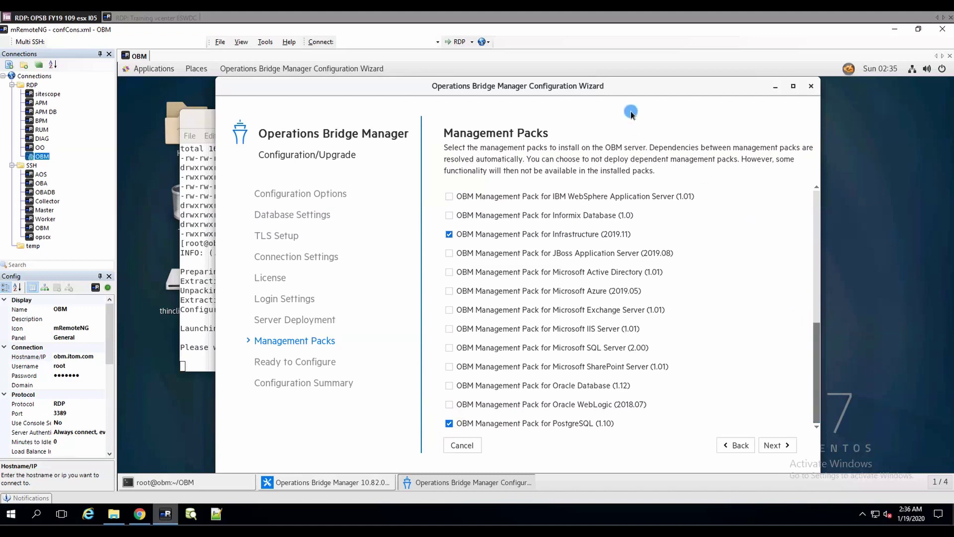
left_click_drag(608, 90, 620, 90)
left_click(462, 266)
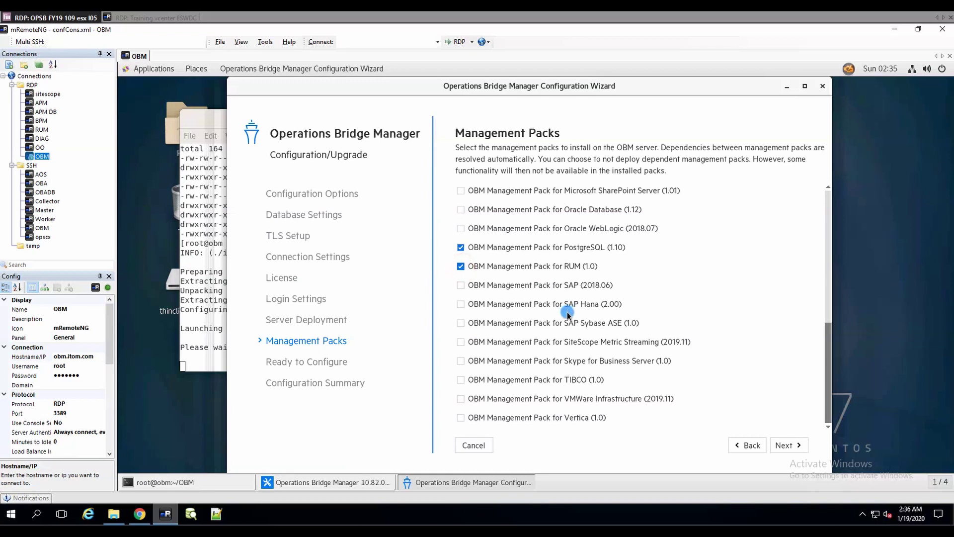
left_click(460, 341)
left_click(461, 398)
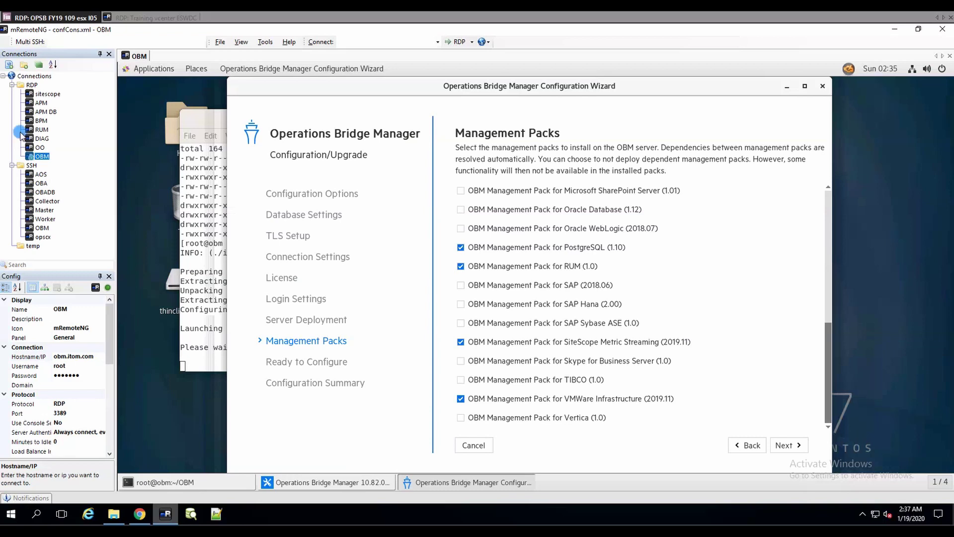
Accept the management packs and confirmation settings to run the OBM configuration, and finish the wizard once all its tasks complete.
left_click(784, 444)
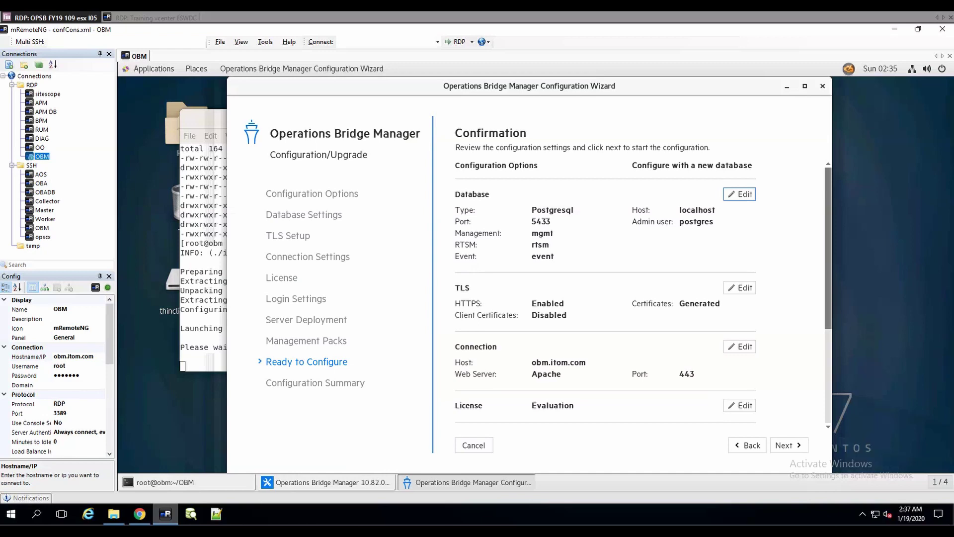
left_click(781, 444)
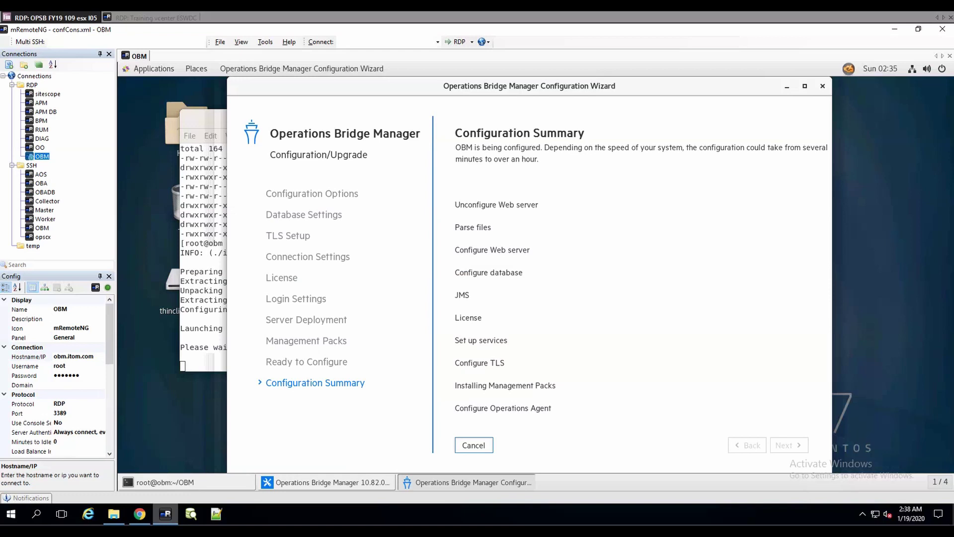
left_click(490, 86)
left_click_drag(488, 86, 491, 88)
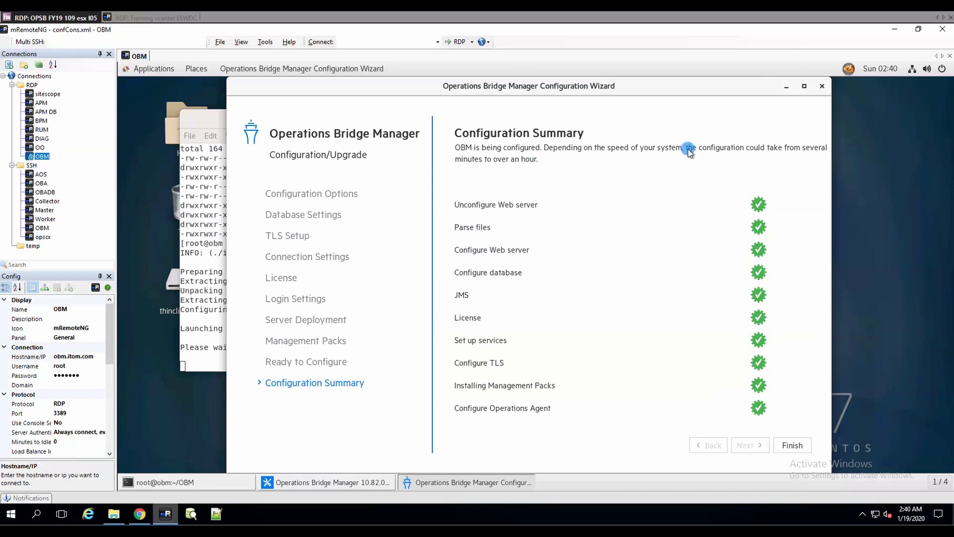
left_click(794, 446)
left_click(793, 446)
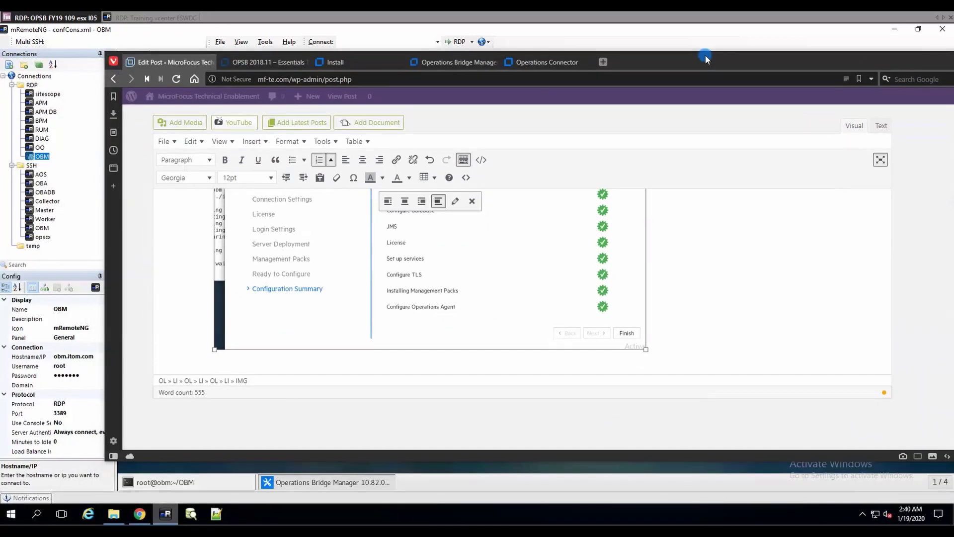
Add item 8 below the Configuration Summary screenshot: "Click Done when the installation procedd will go back to the Installation Wizard".
key("Return")
key("Return")
type("CS")
key("BackSpace")
key("BackSpace")
type("Ba")
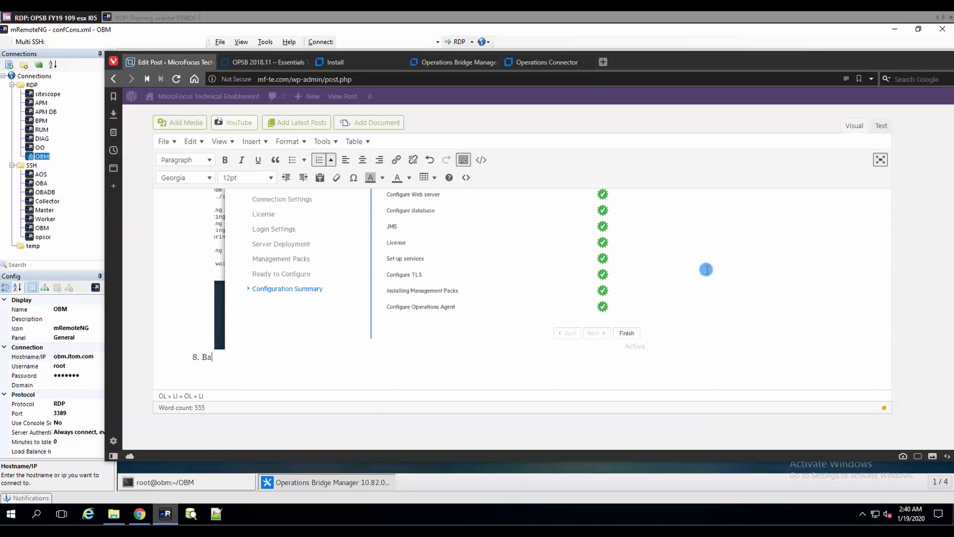
key("BackSpace")
key("BackSpace")
type("Click Done when the installat")
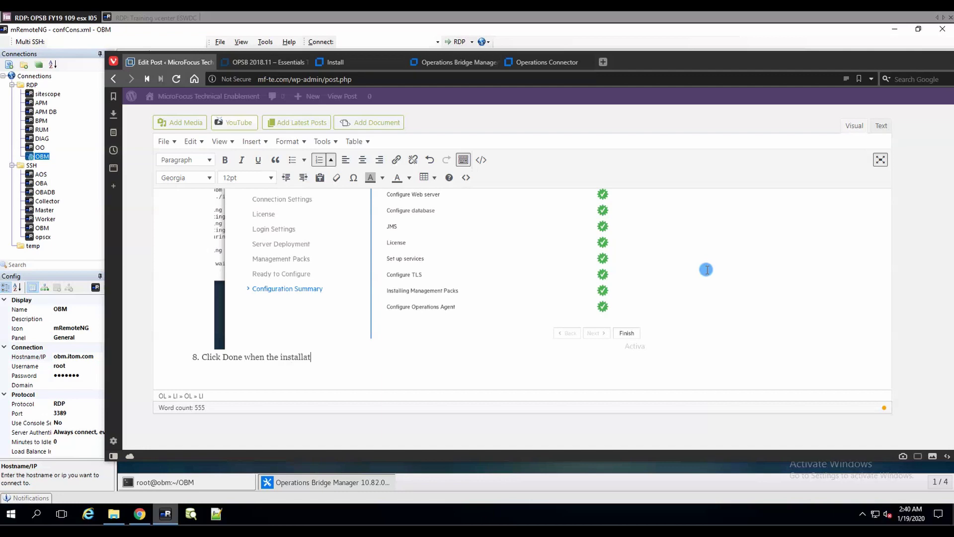
type("ion procedd will go back to t")
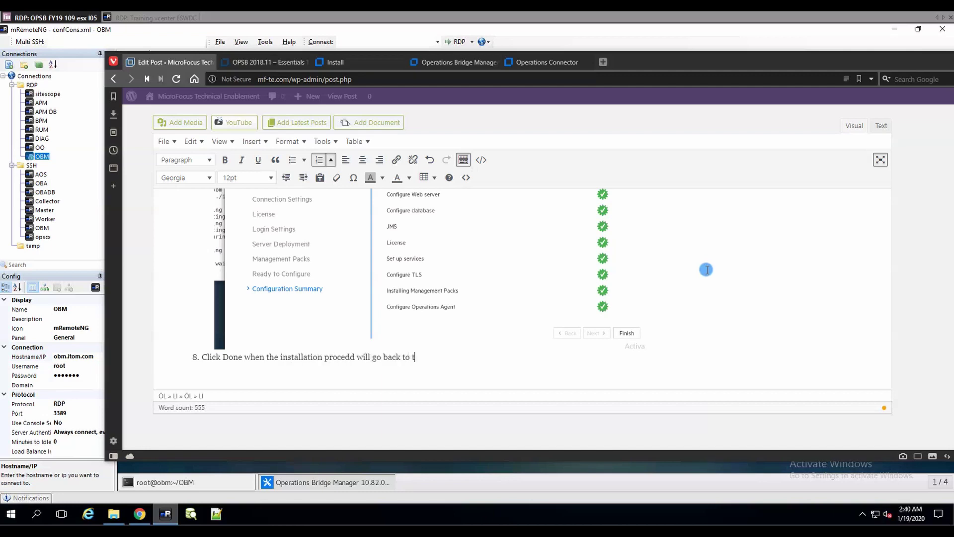
type("he In")
key("BackSpace")
key("BackSpace")
type("Installation Wizard")
key("Return")
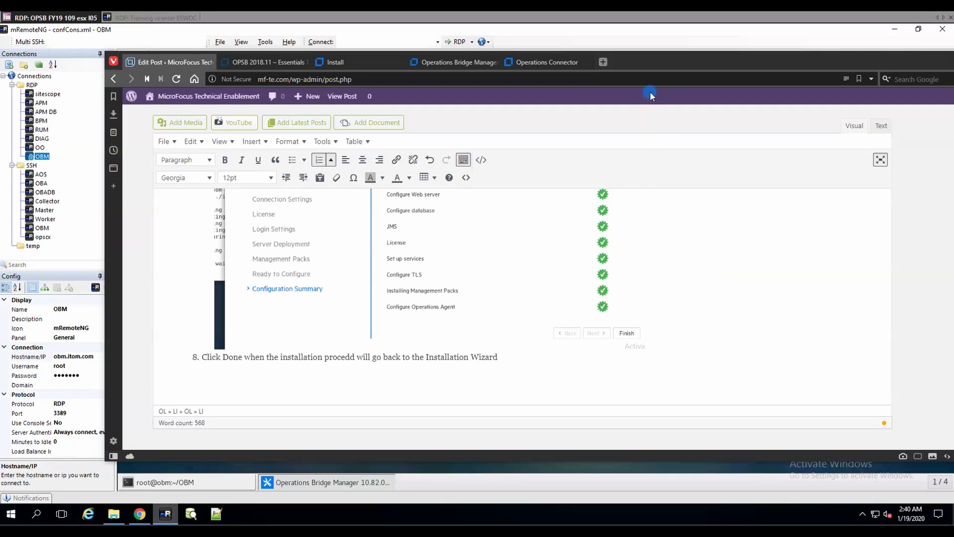
Capture a screenshot of the installer's Install Complete page, finish the installer, and capture the terminal window.
left_click(676, 62)
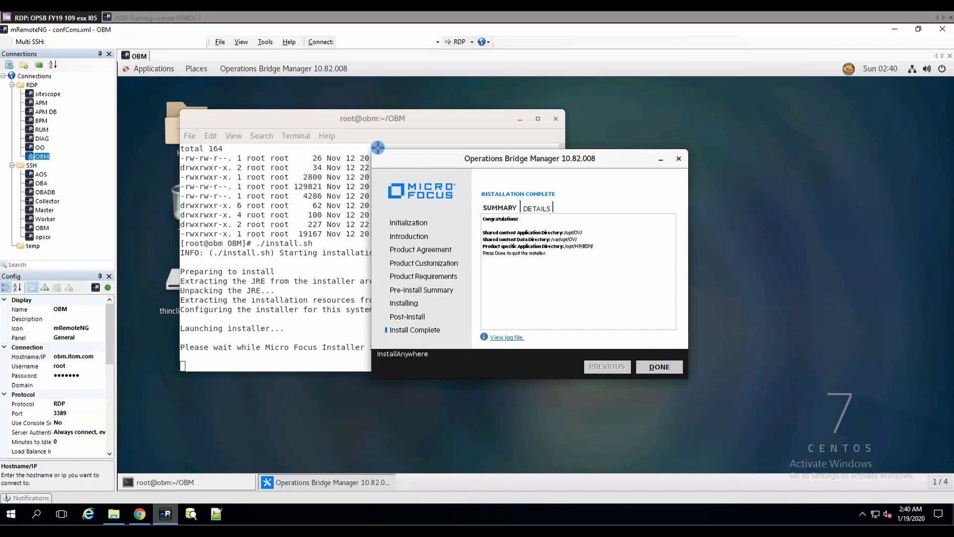
key("Print")
left_click_drag(372, 149, 688, 377)
left_click(678, 367)
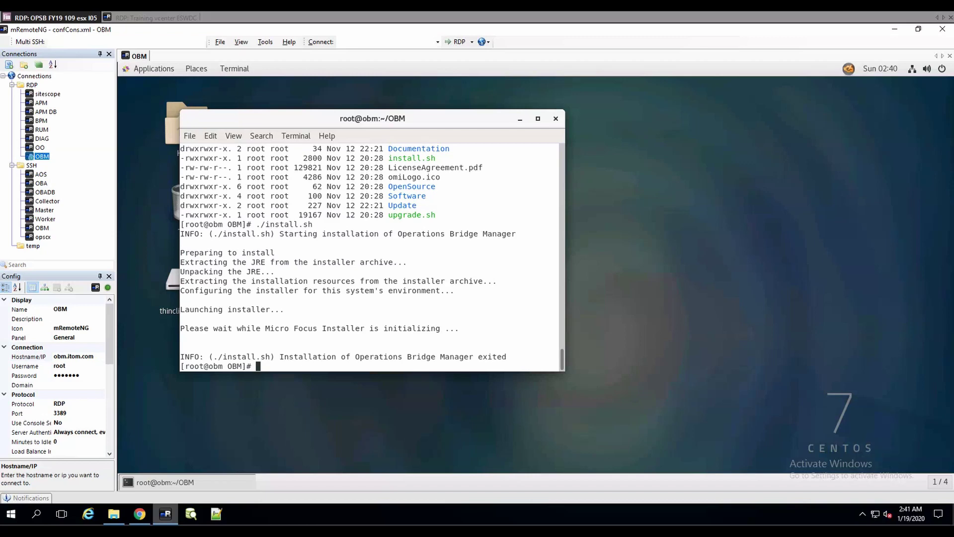
key("Print")
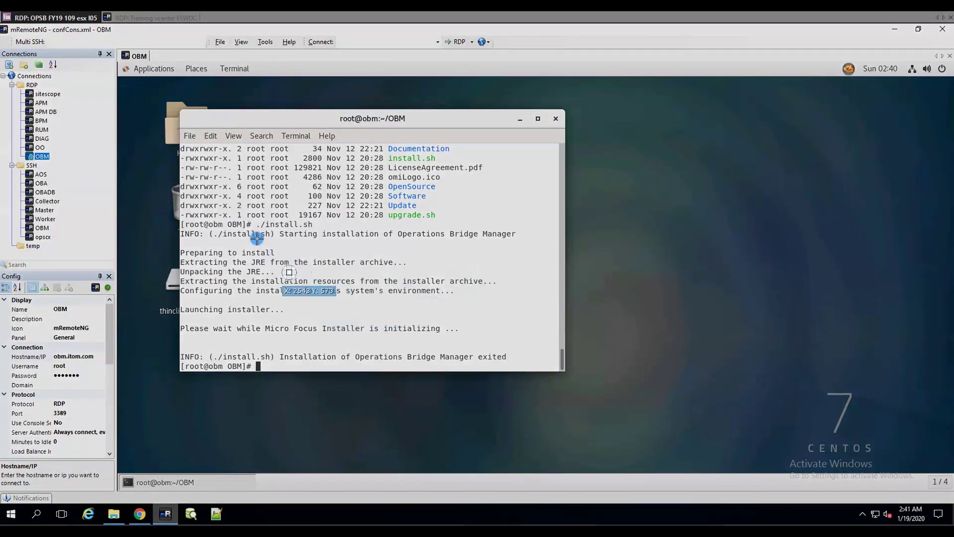
left_click_drag(180, 109, 565, 368)
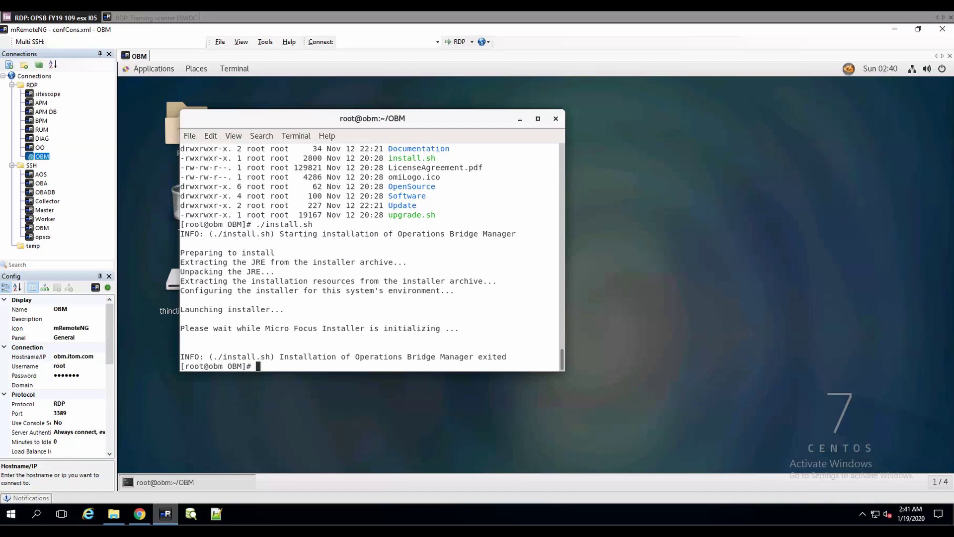
Return to the WordPress post and note under item 4 "The initial start takes about 1-2 hours because the product is initialysing and indexing a new DB.".
key("alt+Tab")
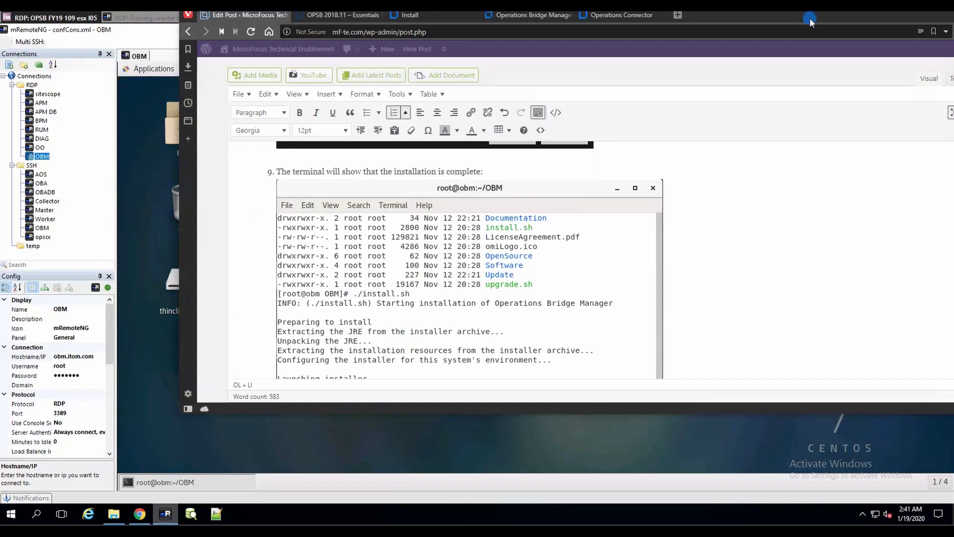
scroll(858, 192, "down", 3)
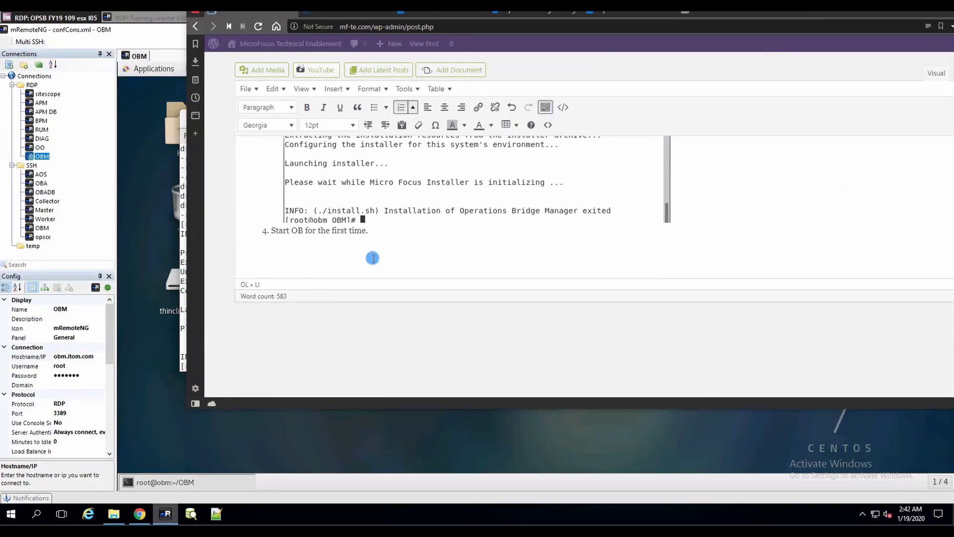
type("The initial start takes about 1-")
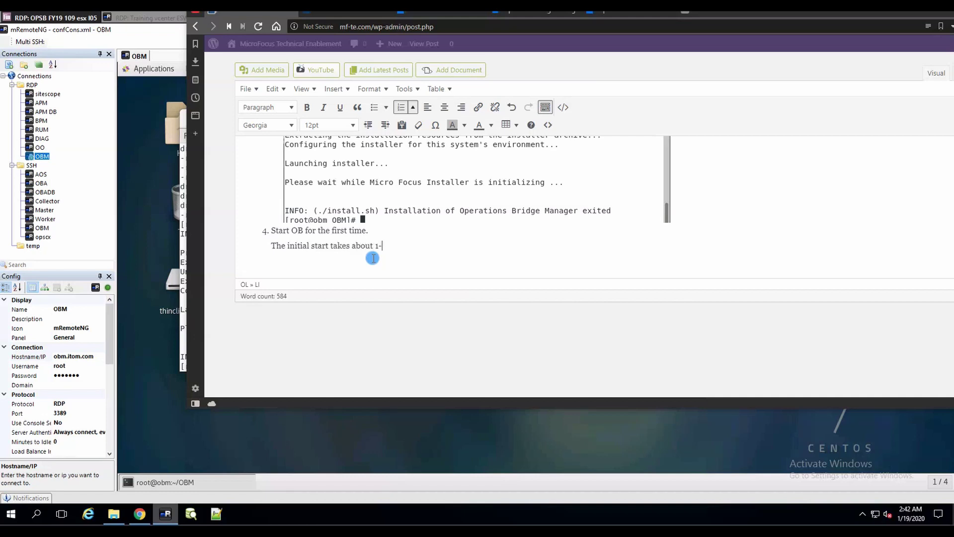
type("2 hours because the product ins")
key("BackSpace")
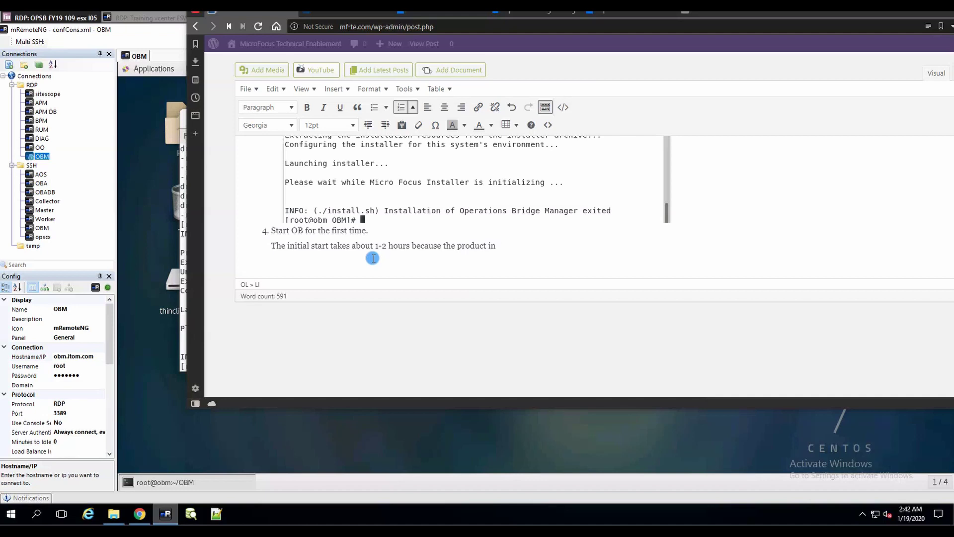
type("initialysing and indexing")
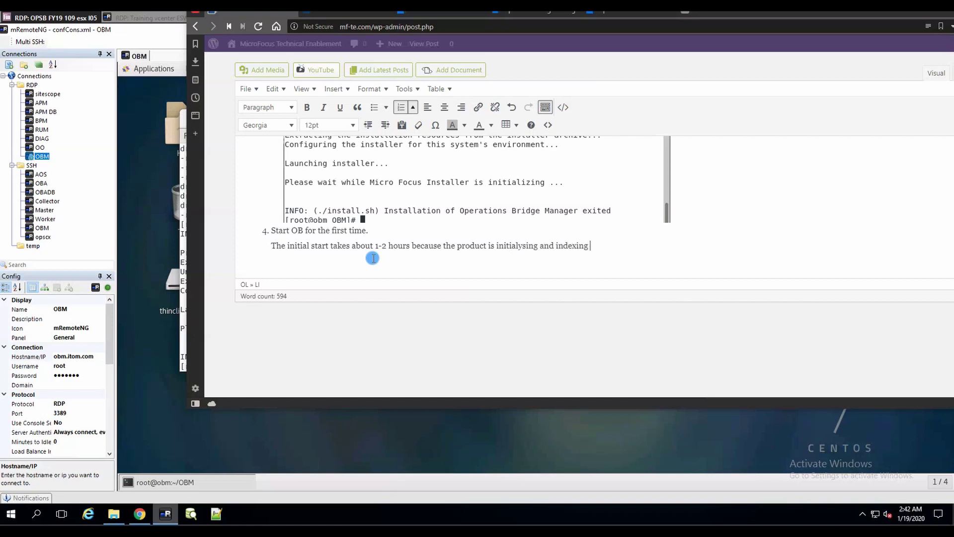
type(" a new DB.")
Add sub-item 1 under the startup note, reading "SSH to OBM server".
key("Return")
type("1. SS")
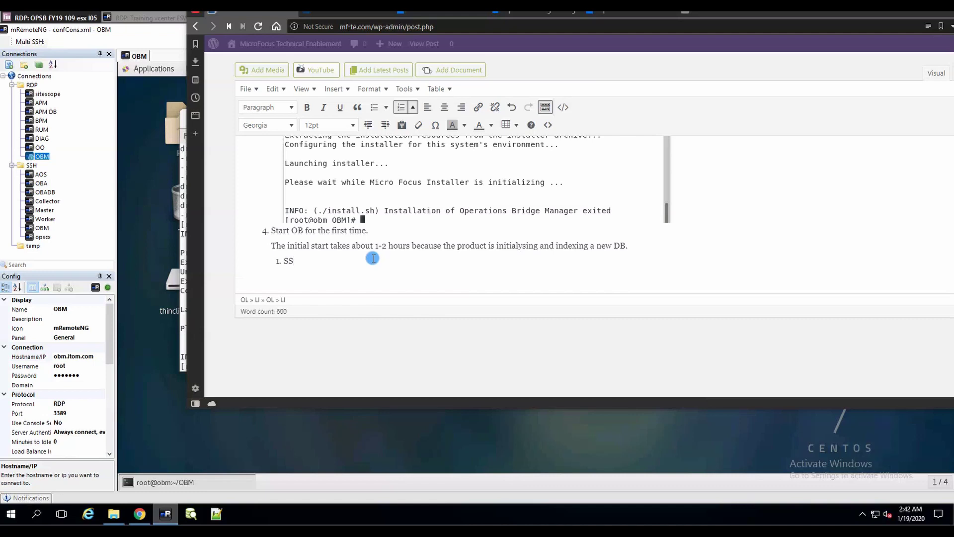
type("H to OBM server")
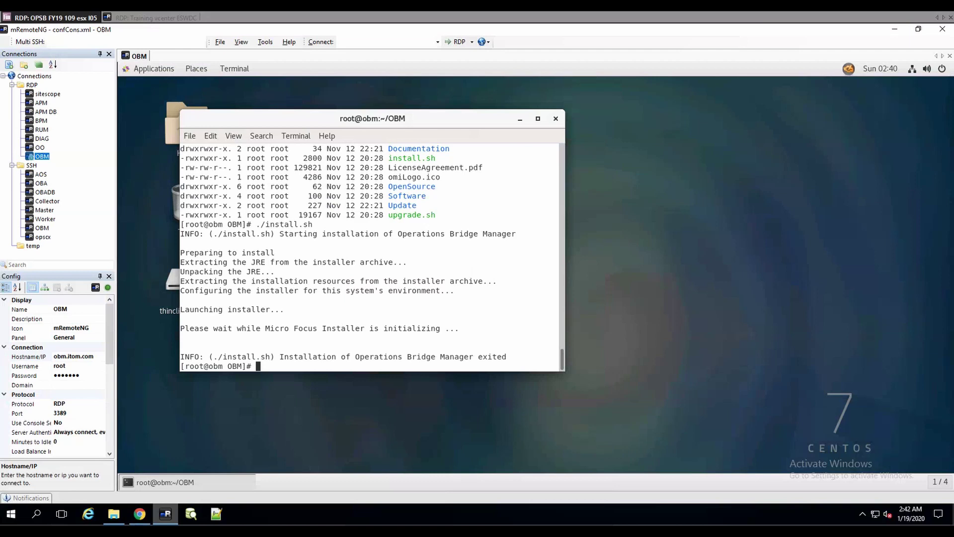
Open the SSH connection to OBM and capture the connections list and session, outlining the SSH folder, the OBM entry and the OBM session tab.
left_click(41, 228)
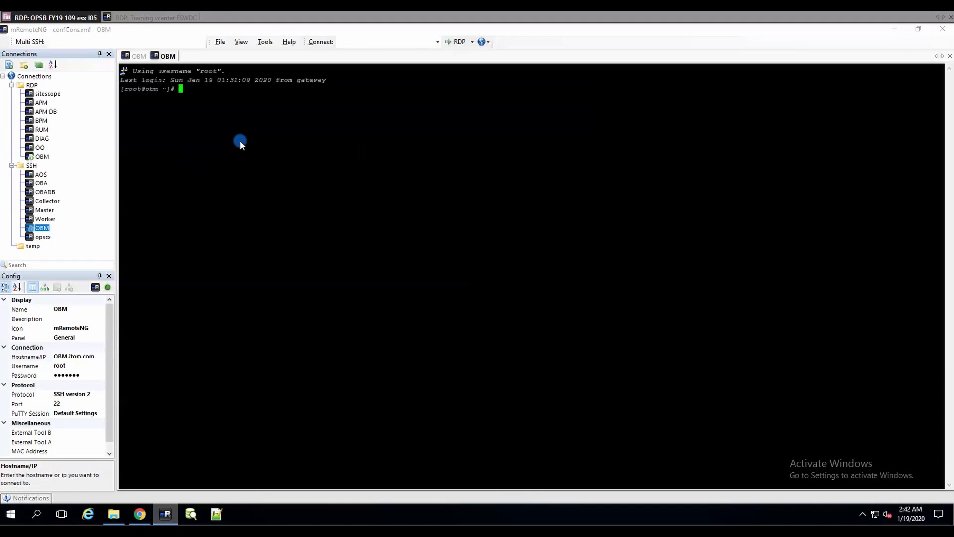
key("Print")
left_click_drag(6, 48, 184, 239)
left_click_drag(14, 162, 43, 169)
left_click_drag(21, 223, 52, 232)
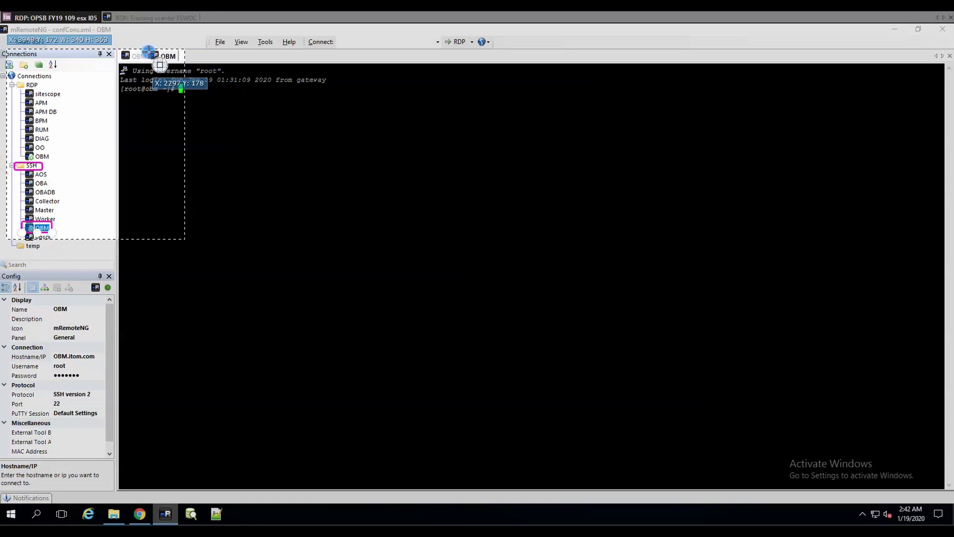
left_click_drag(148, 51, 181, 63)
key("Return")
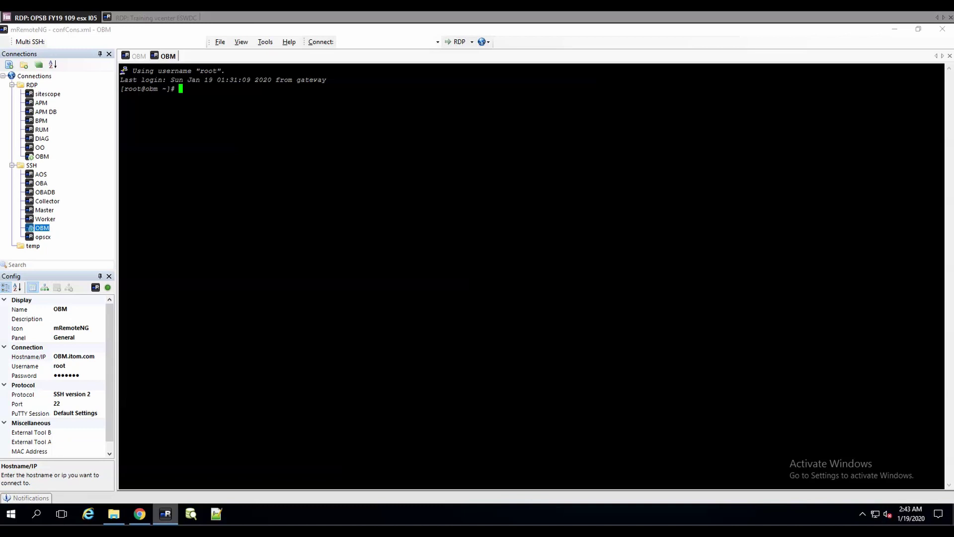
Run "/opt/HP/BSM/scripts/run_hpbsm start" in the OBM SSH session.
right_click(344, 107)
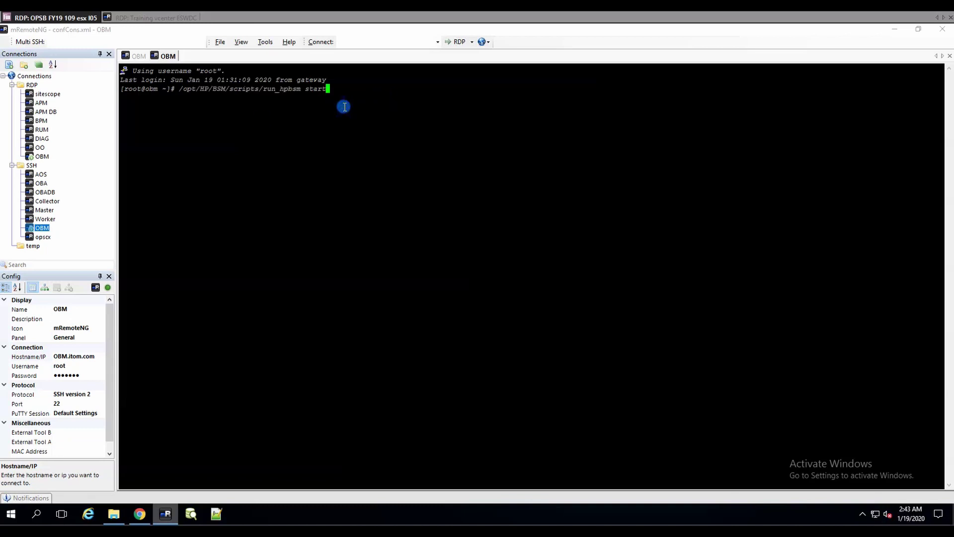
key("Return")
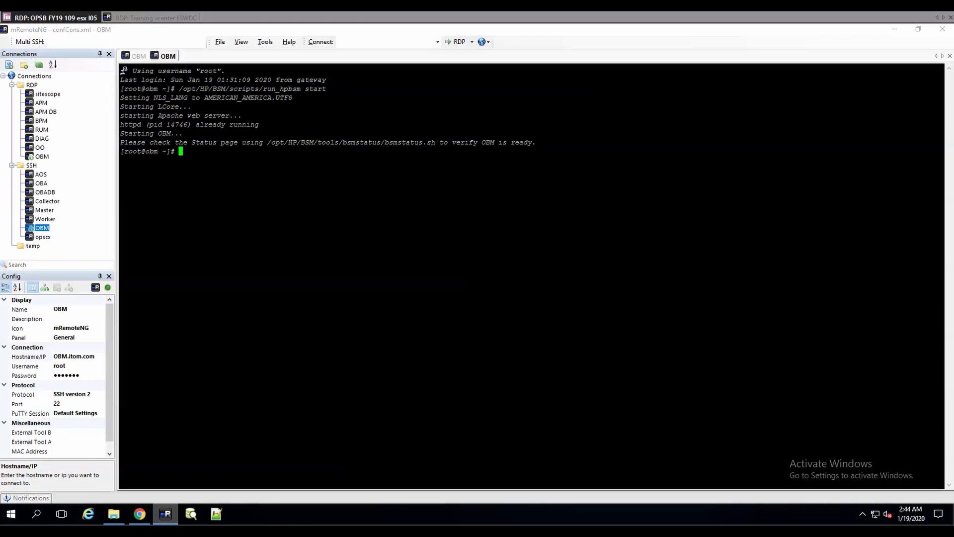
Return to the WordPress post, turn the run_hpbsm start command under sub-item 2 into inserted code, and remove the blank line below it.
key("alt+Tab")
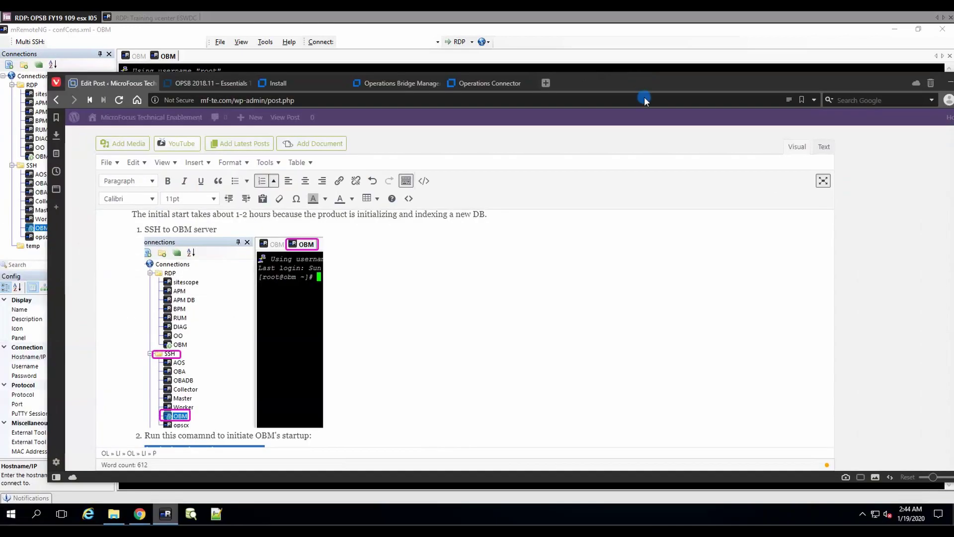
scroll(511, 293, "down", 3)
scroll(447, 294, "up", 4)
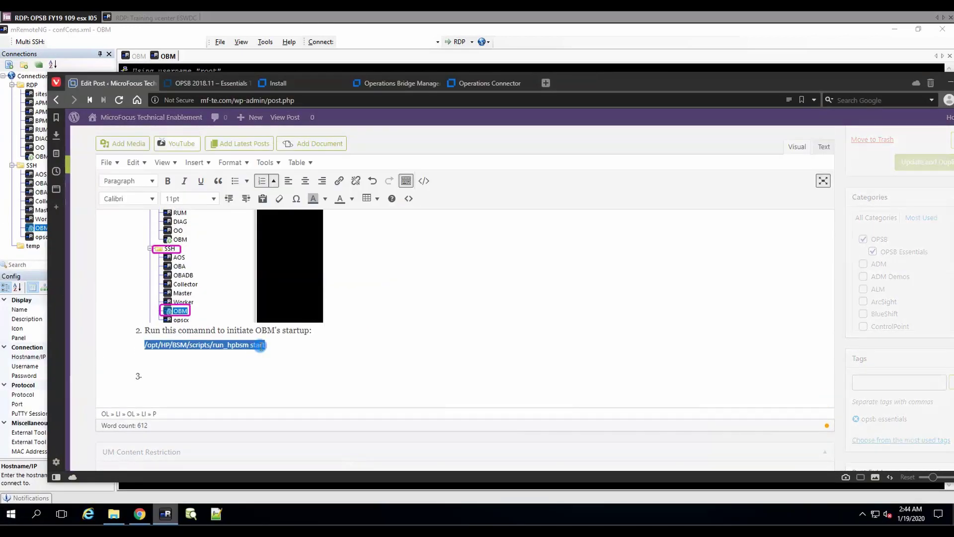
left_click(422, 181)
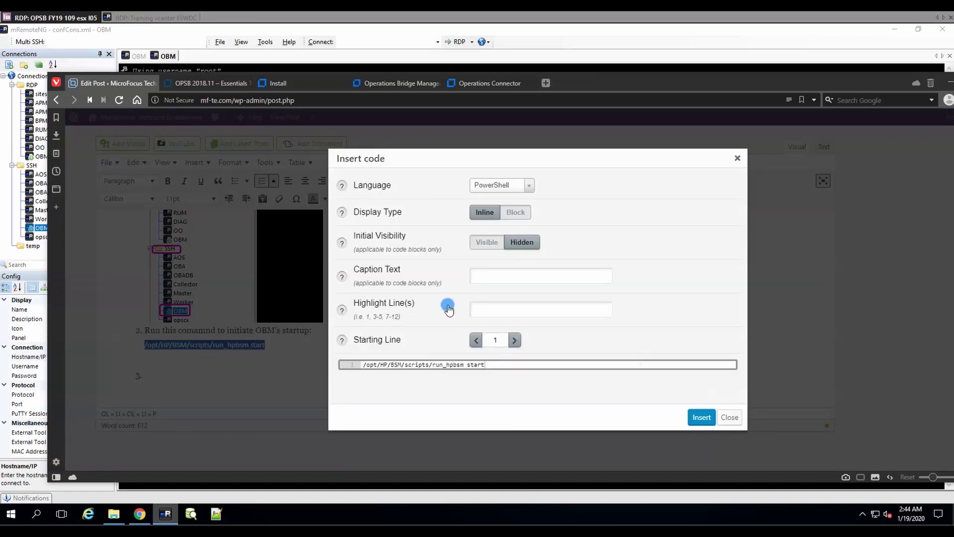
left_click(701, 417)
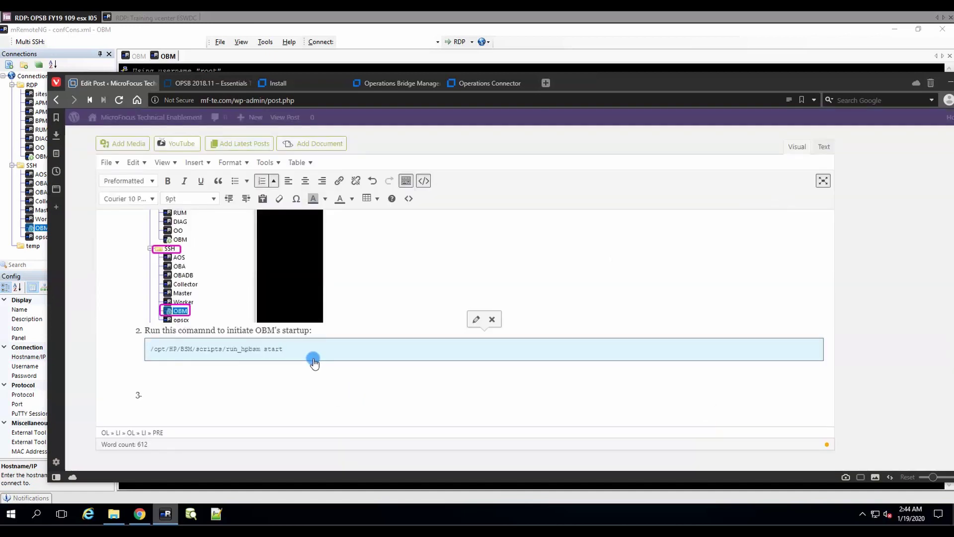
key("BackSpace")
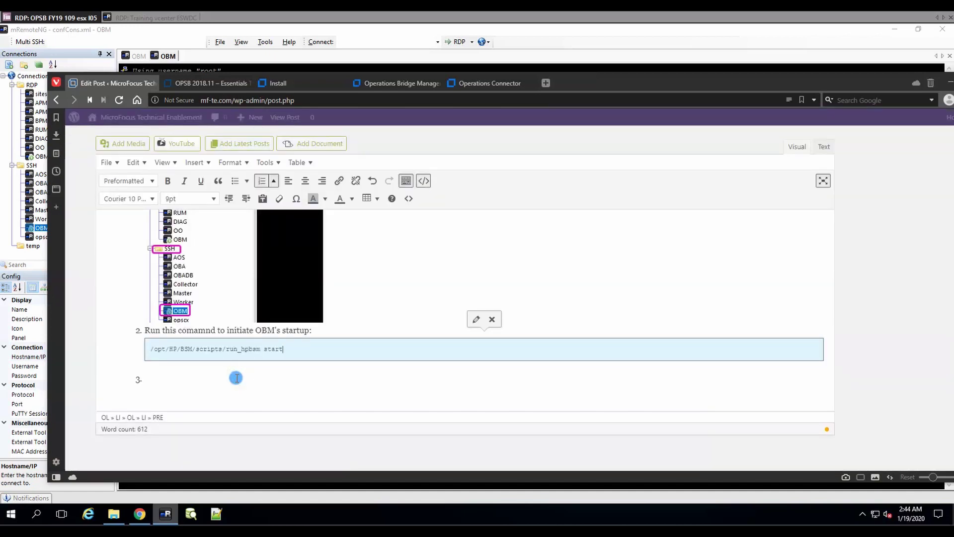
Write sub-item 3 as "Run this command to monitor the startup process:" and start a new line below it.
left_click(209, 374)
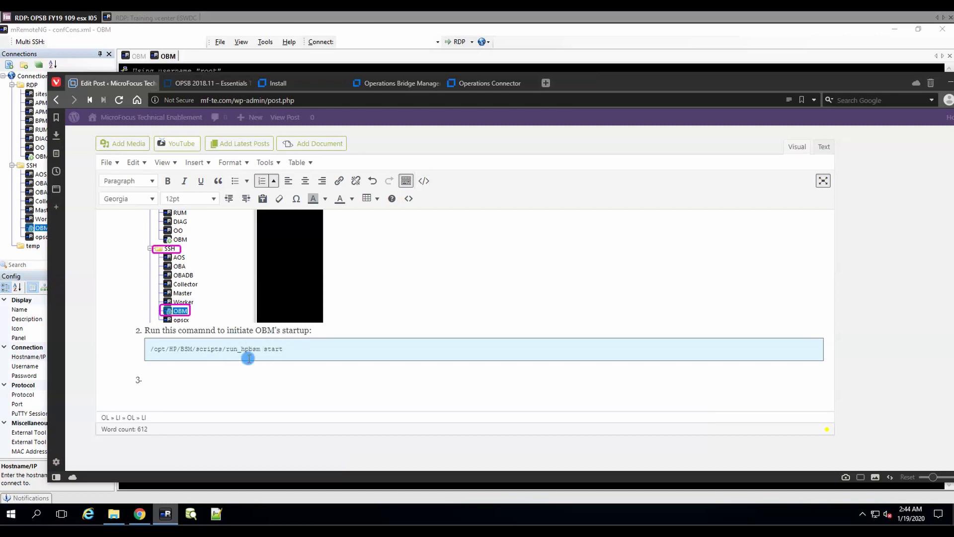
type("Run this comamnd")
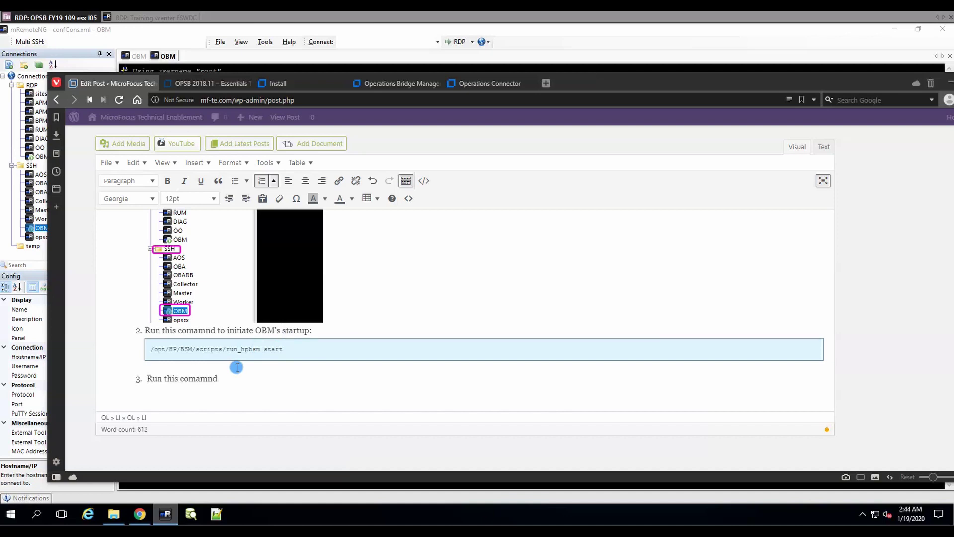
key("BackSpace")
key("BackSpace")
key("BackSpace")
key("BackSpace")
type("mand to moniro")
key("BackSpace")
type("tor the startup p")
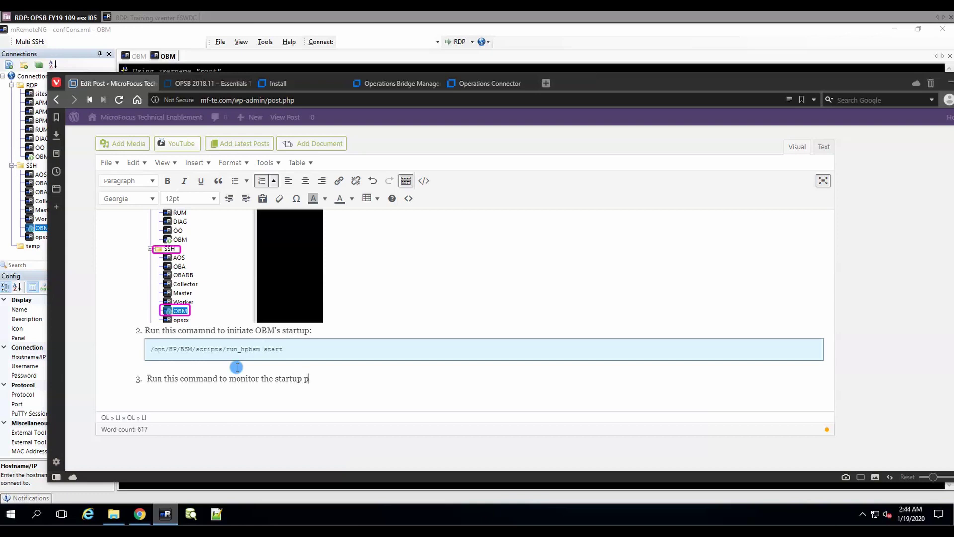
type("rocess:")
key("Return")
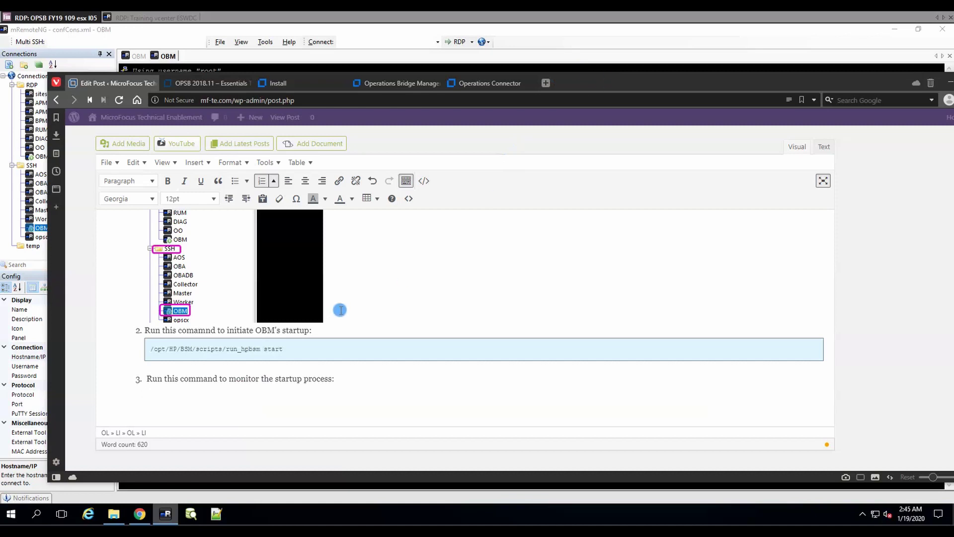
Start a code insertion below sub-item 3, enter "watch -n 10 /opt/HP/BSM/opr/support/opr-status.py" as its content, and copy the command.
left_click(424, 180)
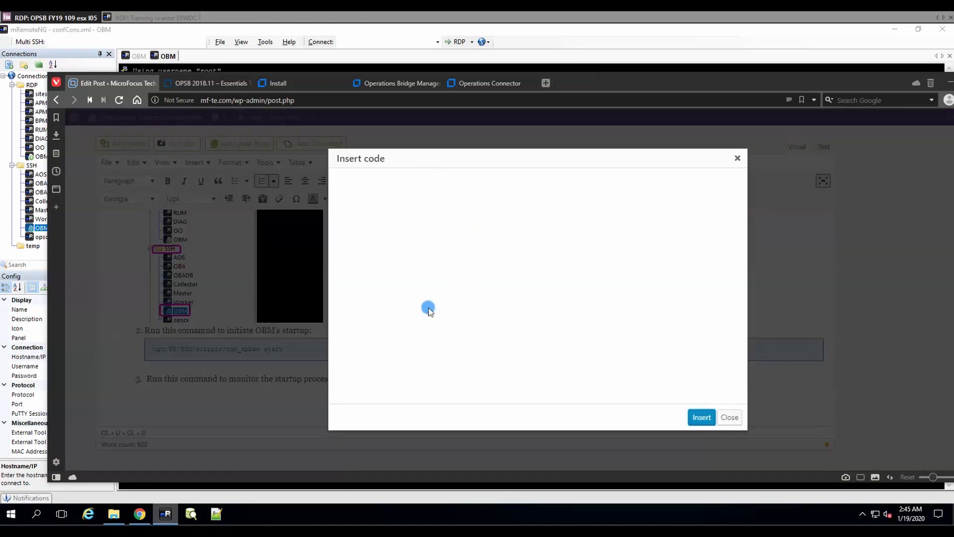
left_click(459, 364)
key("ctrl+a")
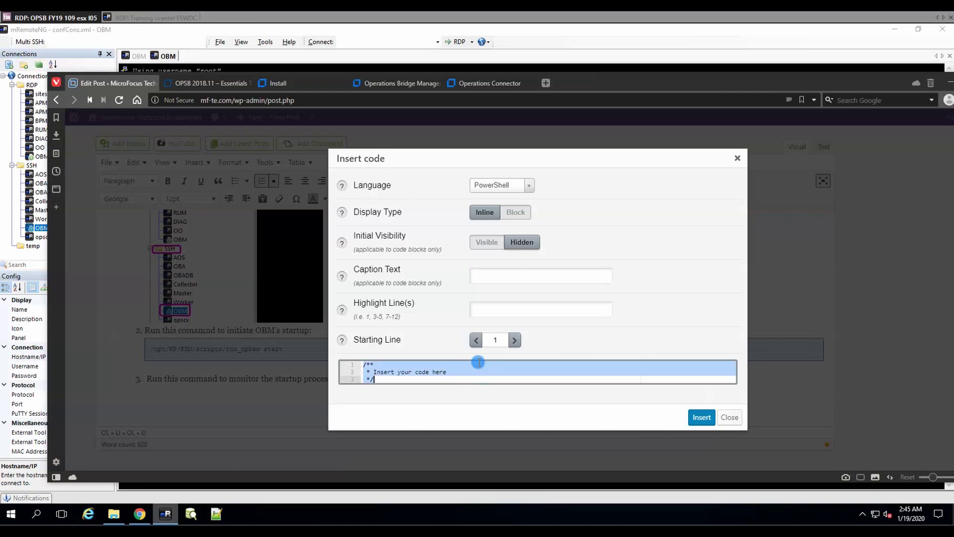
type("/opt/HP/BSM/opr/support/opr-status.py")
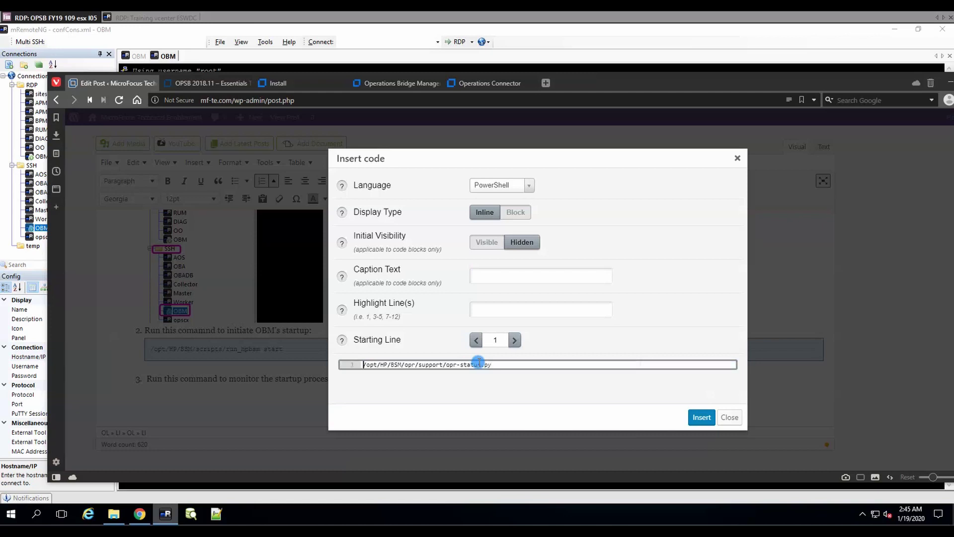
type("watch -n 1")
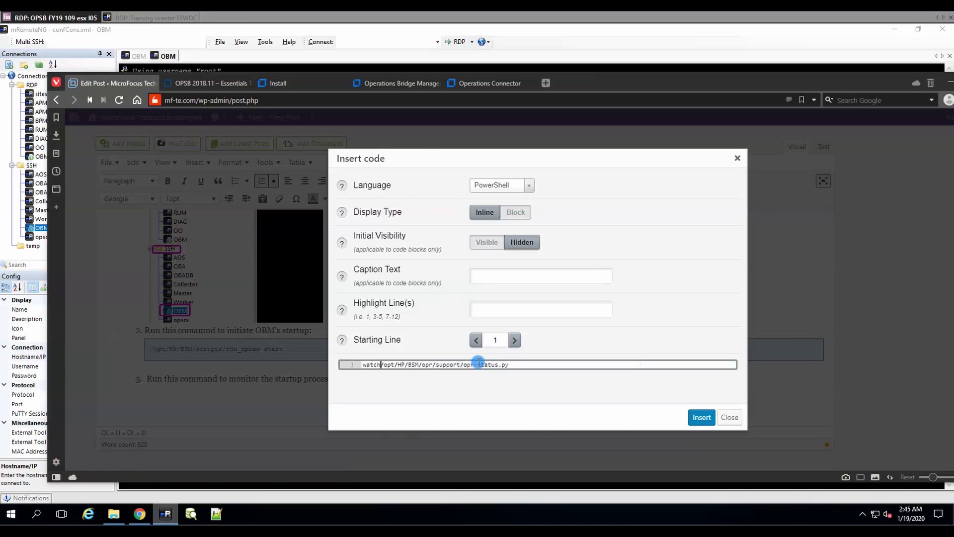
type("0")
left_click(542, 364)
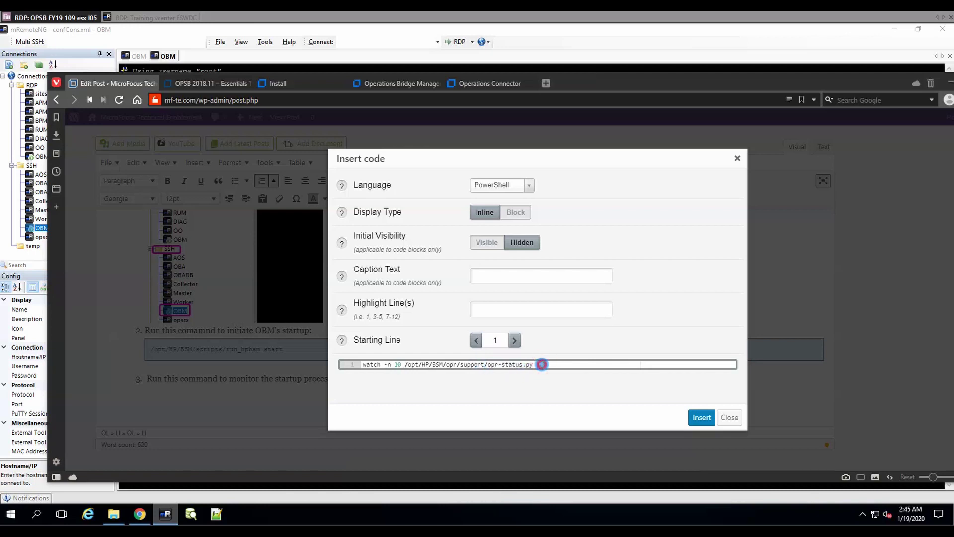
left_click(353, 363, "shift")
key("super+c")
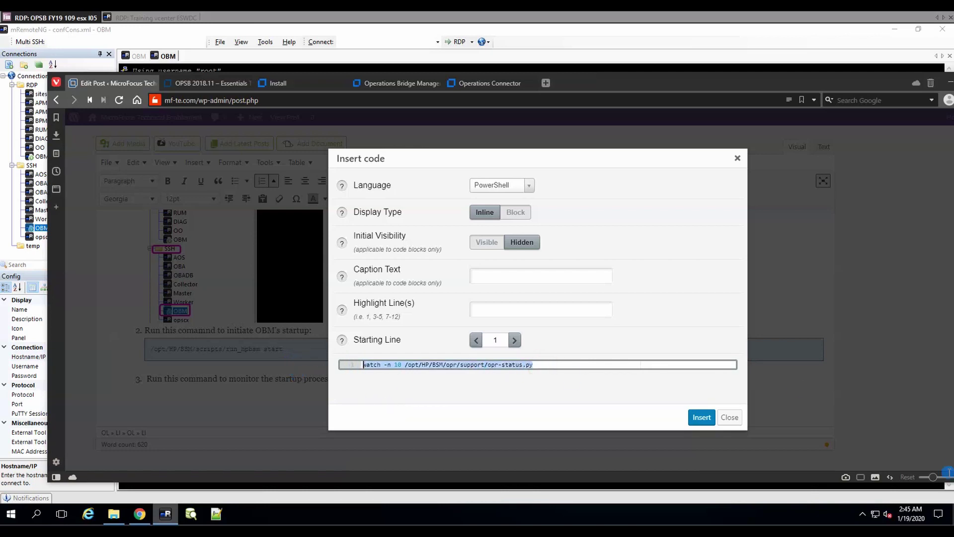
Insert the opr-status.py watch command as code below sub-item 3 and remove the leftover blank line.
left_click(701, 416)
left_click(665, 341)
left_click_drag(648, 345, 338, 352)
key("Delete")
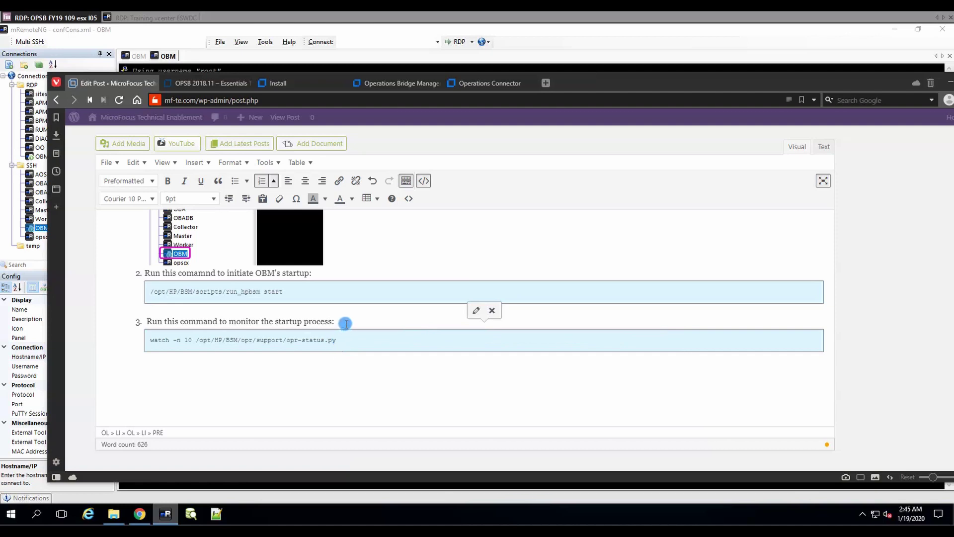
Add a line between sub-item 3 and its code block reading "this command repeats itself every 10 seconds. When all status are".
left_click(343, 319)
key("Return")
type("th")
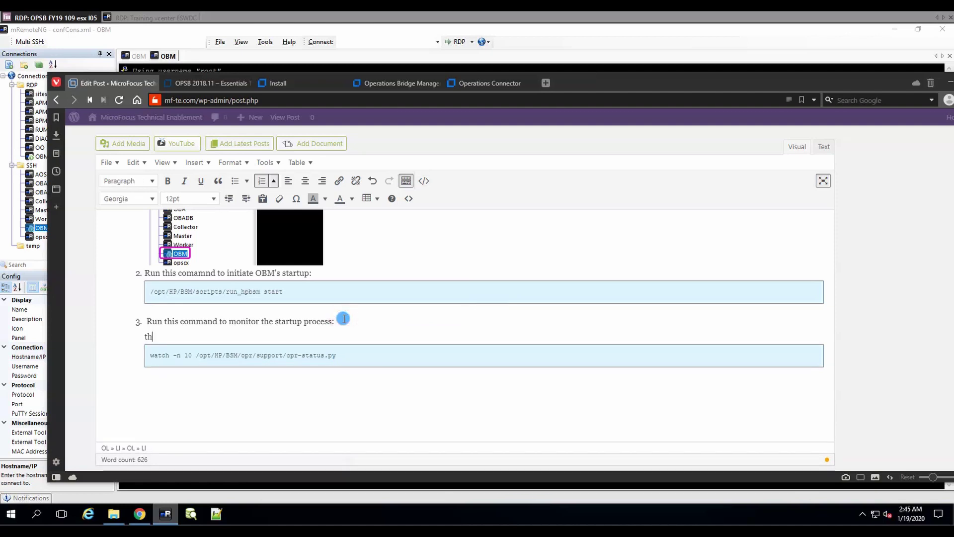
type("is command repeats itself every 10 seconds")
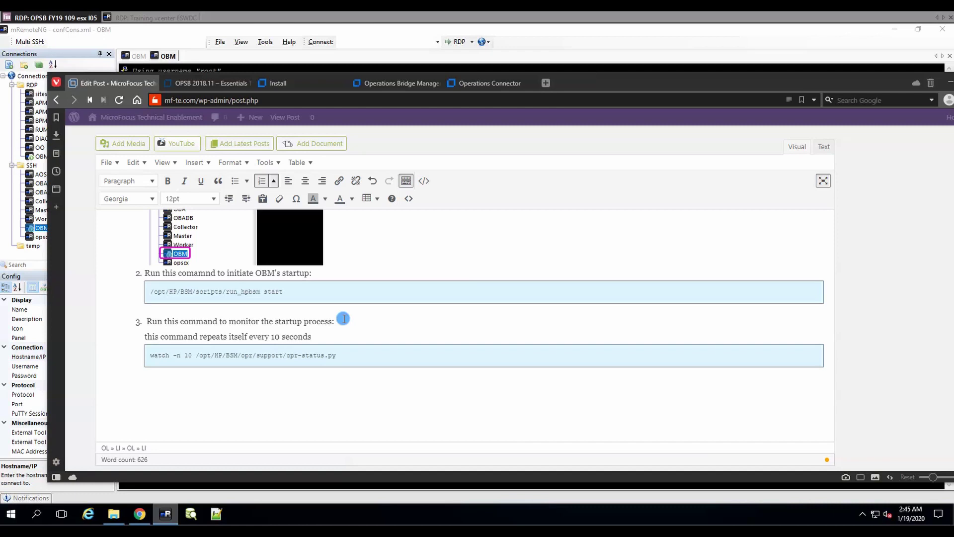
type(". When all status are")
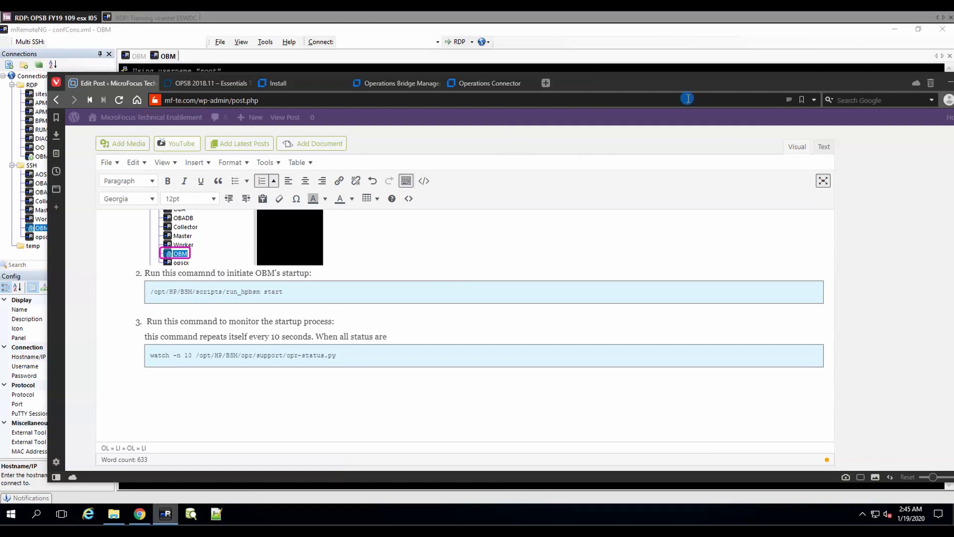
Switch to the OBM SSH session in mRemoteNG and run the copied "watch -n 10 /opt/HP/BSM/opr/support/opr-status.py" command.
left_click_drag(737, 79, 689, 85)
key("alt+Tab")
right_click(449, 176)
key("Return")
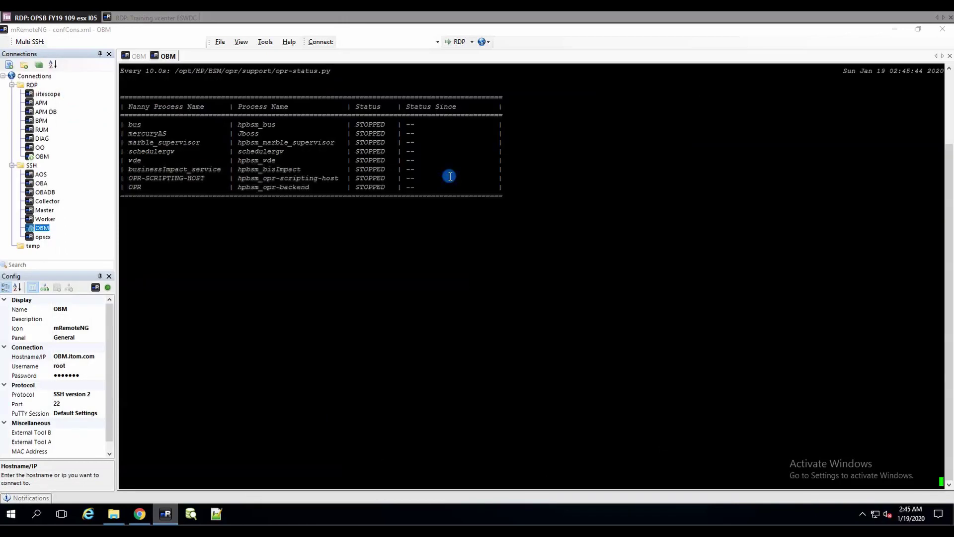
Capture the process status table in the SSH session, box the Status and Status Since columns, and copy the capture.
key("alt+Tab")
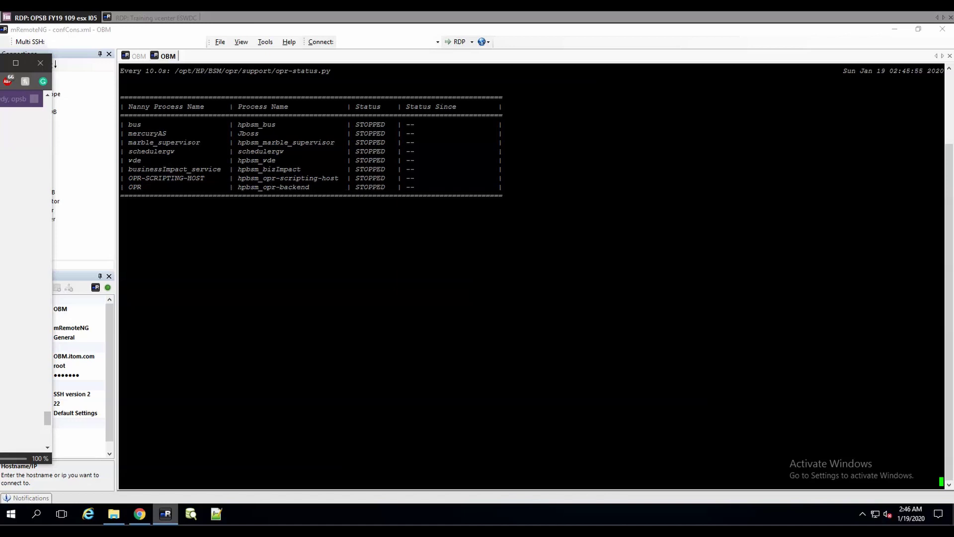
key("Print")
left_click_drag(389, 156, 511, 209)
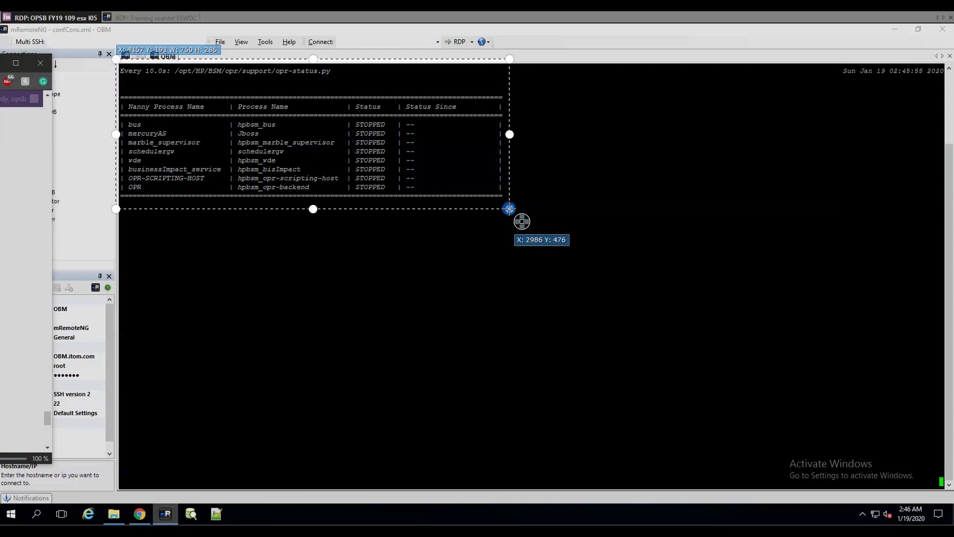
left_click_drag(349, 92, 461, 197)
key("ctrl+c")
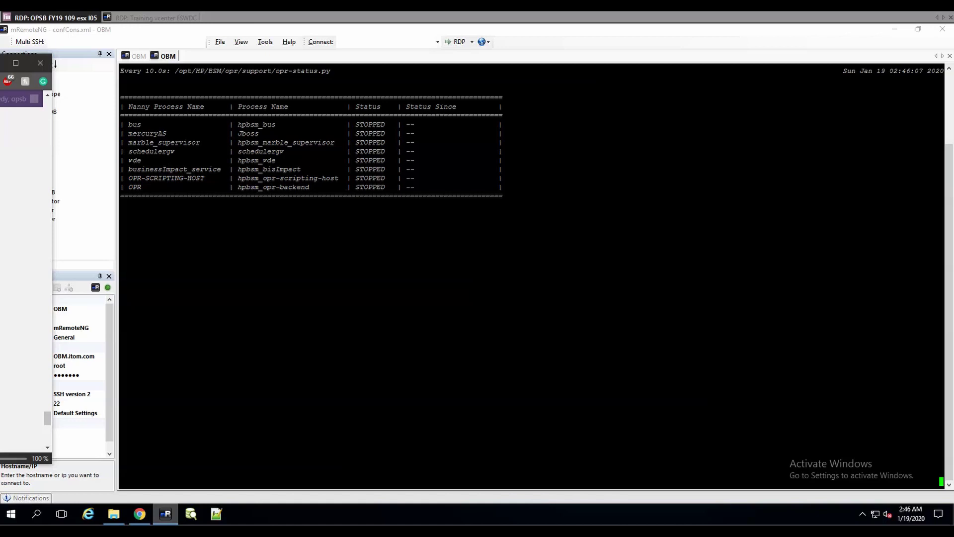
Finish the WordPress note with ""Started" the product should be up", and copy the latest capture as an image from the screenshot tool.
key("alt+Tab")
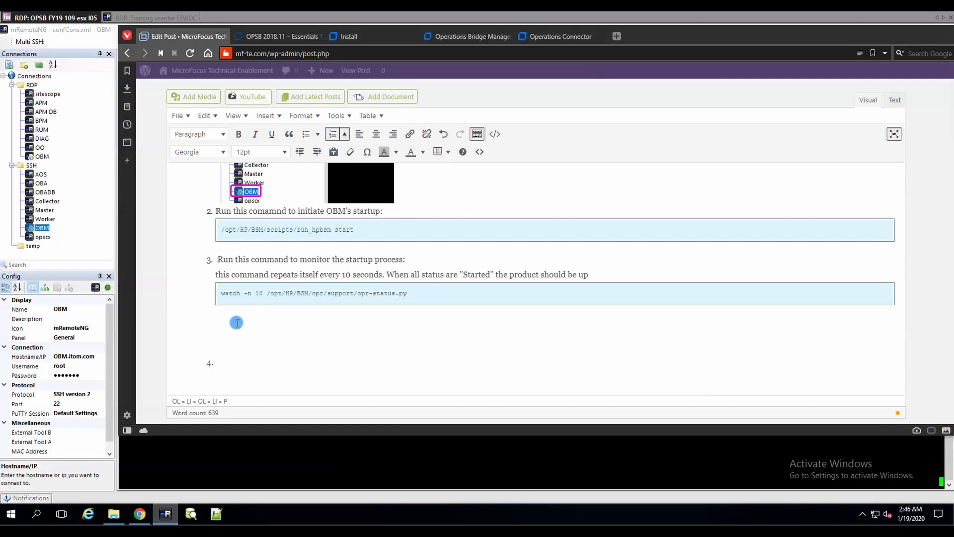
left_click(230, 343)
left_click(219, 376)
left_click(933, 37)
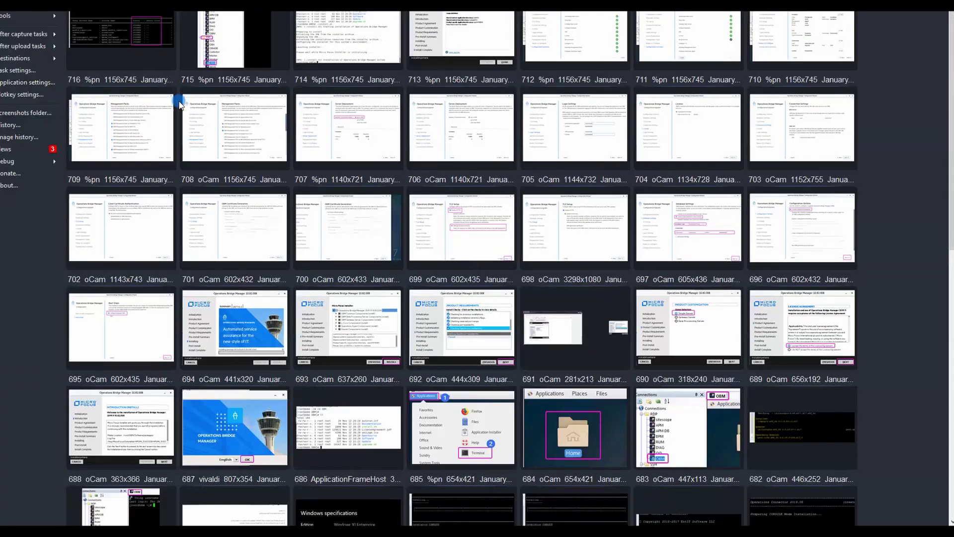
right_click(134, 39)
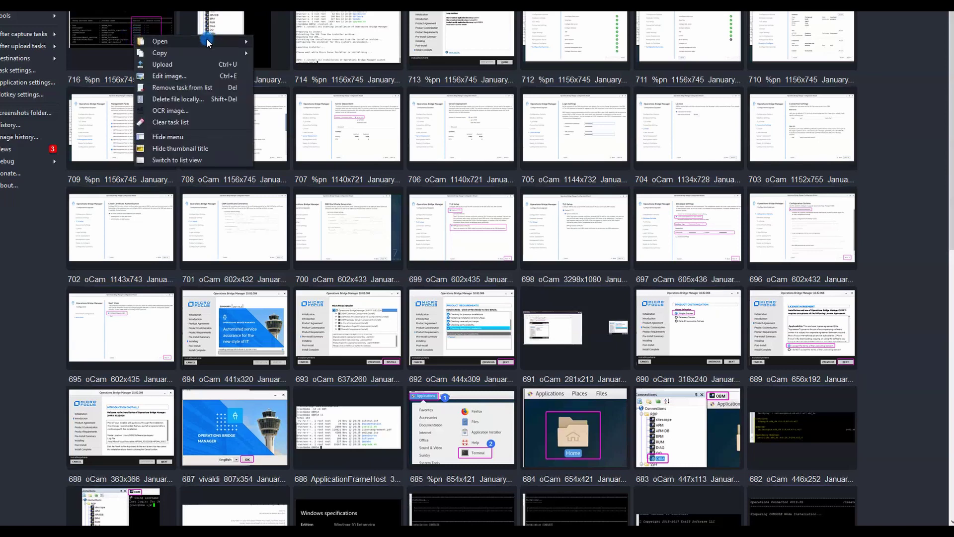
mouse_move(248, 58)
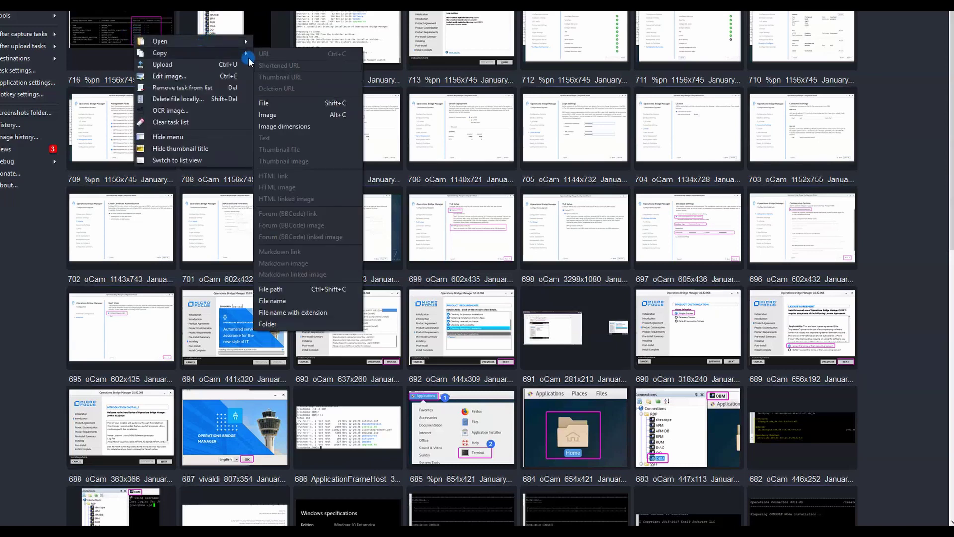
left_click(314, 118)
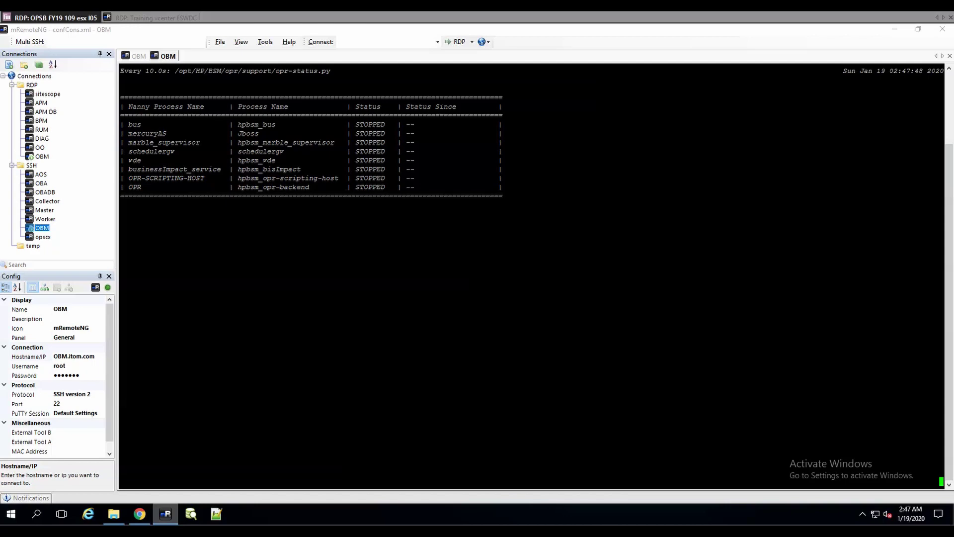
key("alt+Tab")
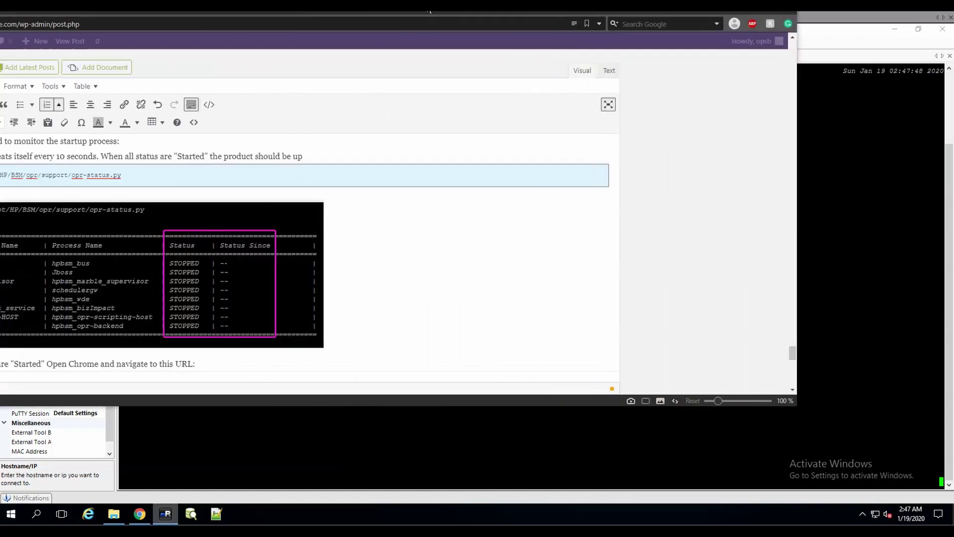
scroll(591, 233, "down", 4)
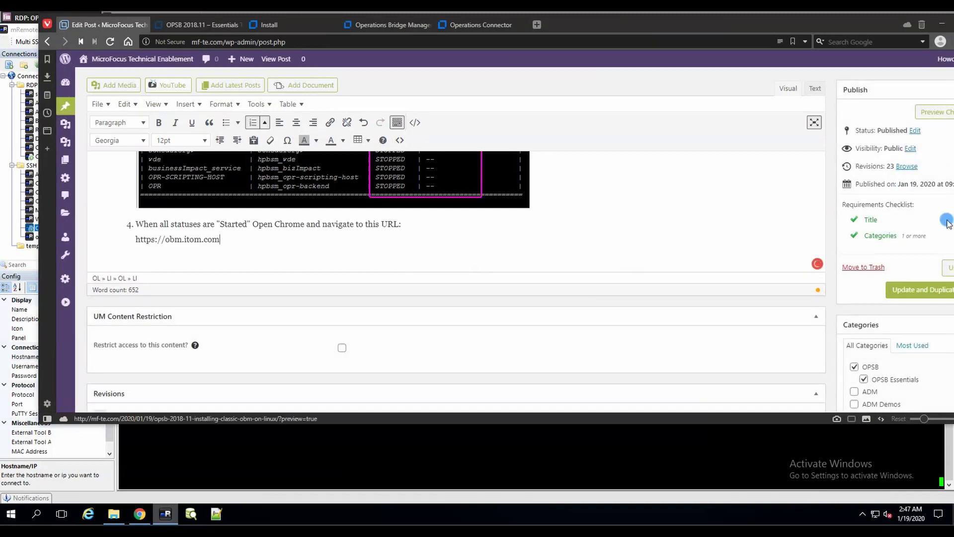
left_click(947, 267)
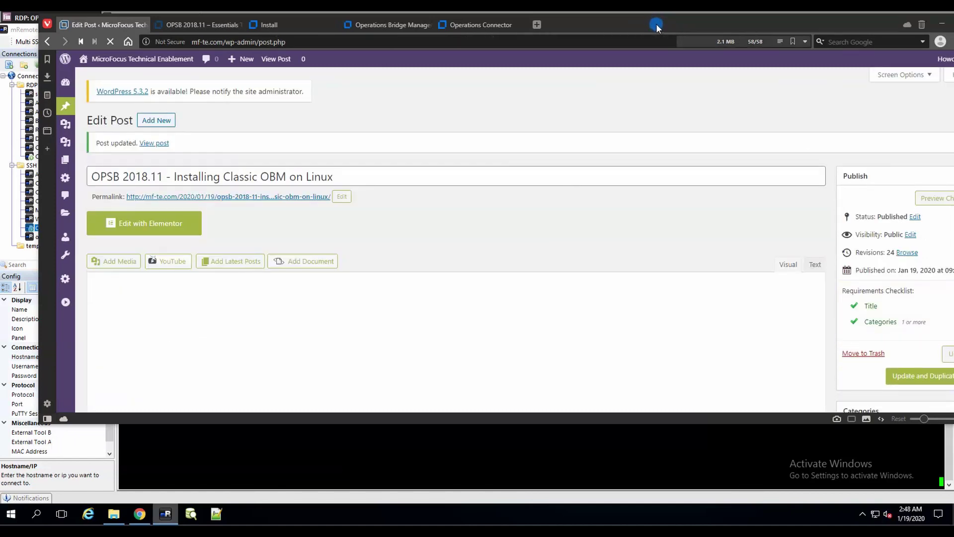
double_click(656, 23)
left_click(655, 23)
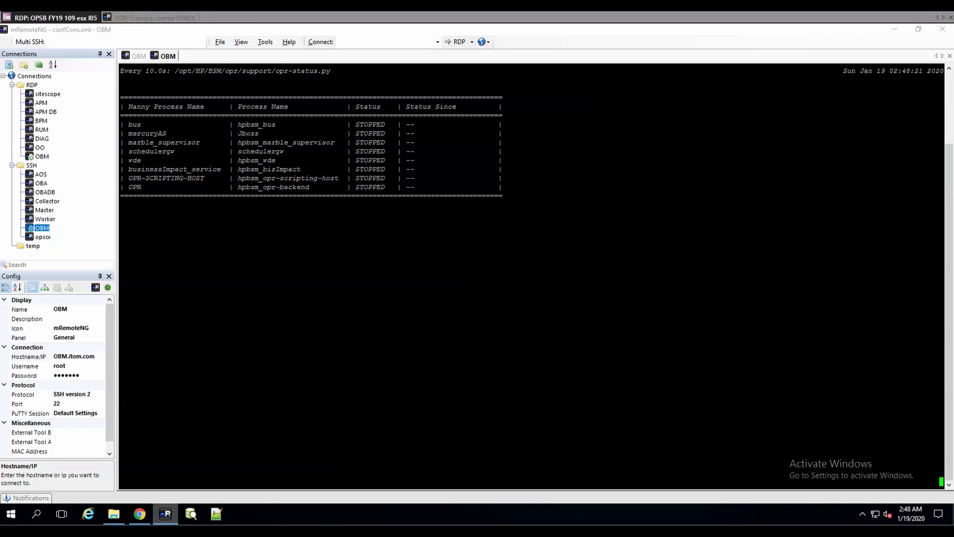
Correct "ou" to "our" in the IMPORTANT NOTE under step 5 of the post.
key("alt+Tab")
left_click_drag(480, 39, 579, 27)
scroll(313, 212, "down", 6)
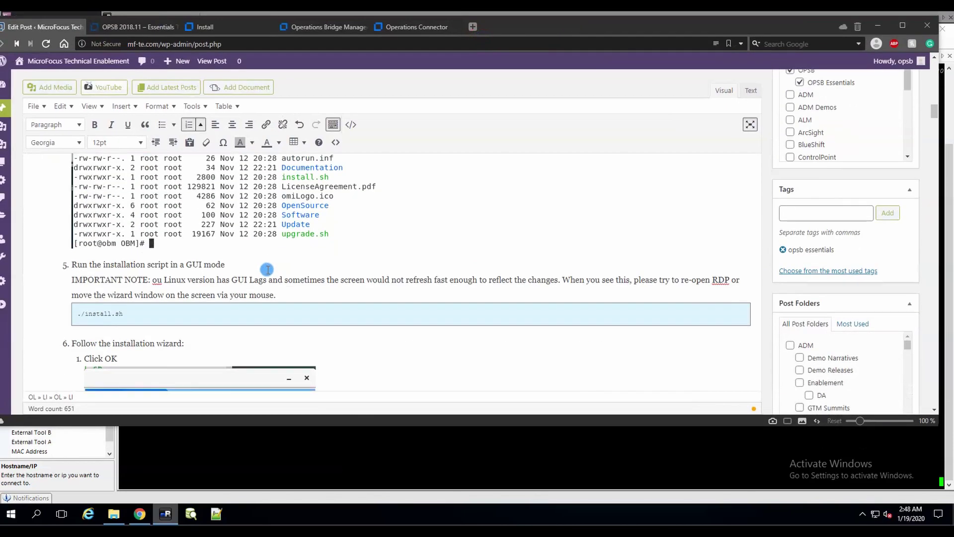
double_click(157, 182)
left_click(241, 186)
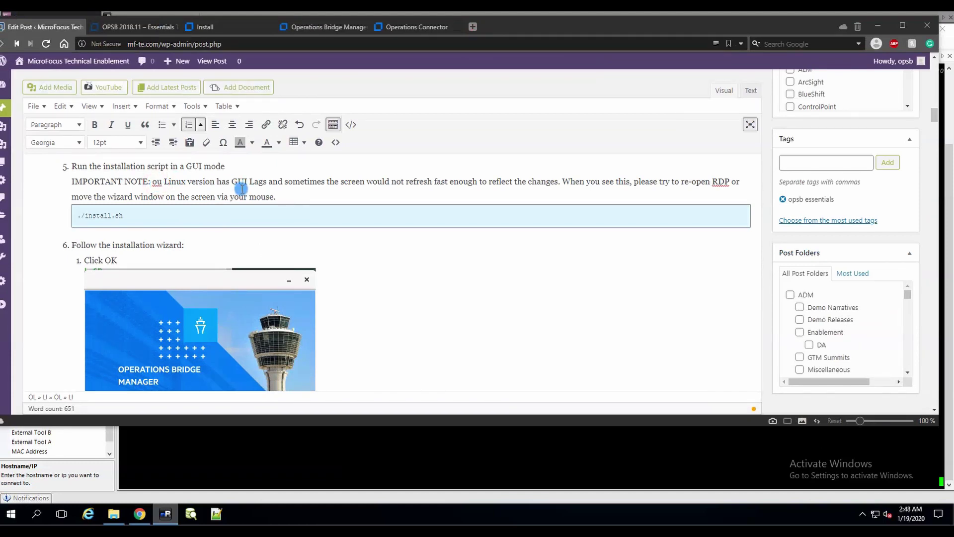
type("r")
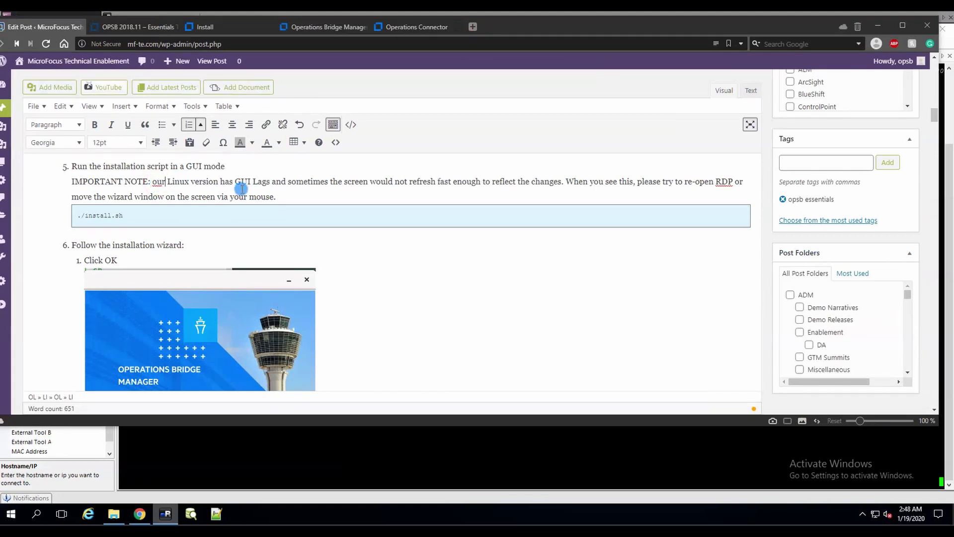
Review the post's installation wizard steps down to the Configuration Wizard section, and return to the SSH status monitor.
scroll(280, 264, "down", 10)
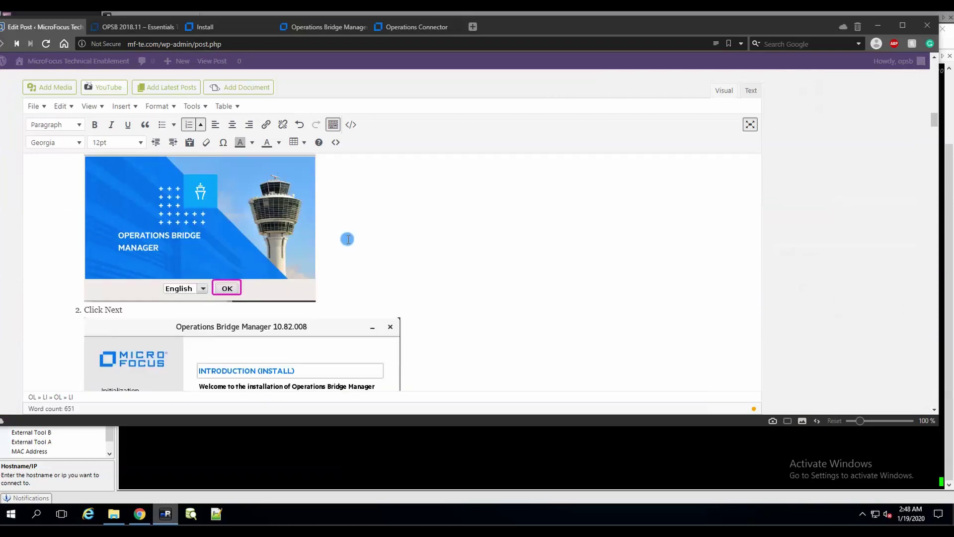
scroll(338, 255, "down", 10)
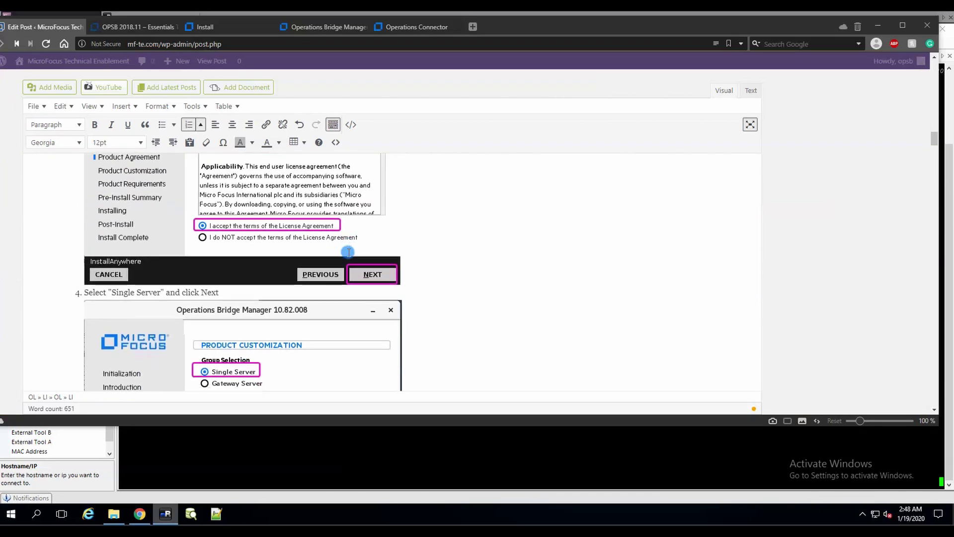
scroll(347, 252, "down", 8)
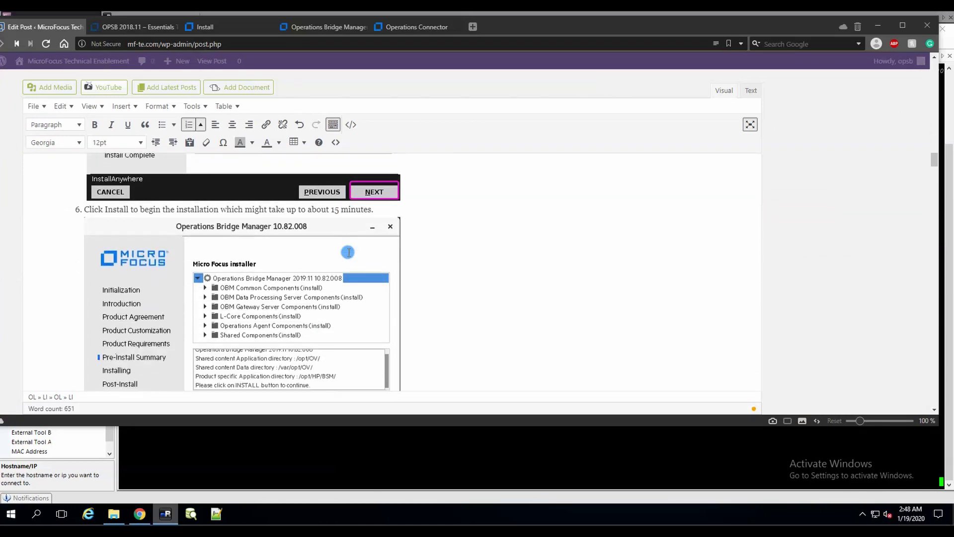
scroll(348, 252, "down", 5)
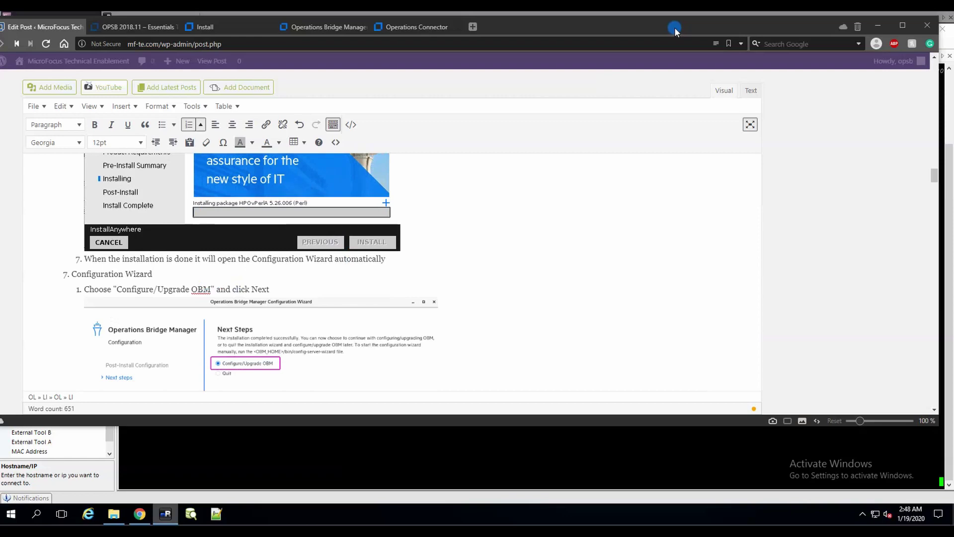
left_click(586, 31)
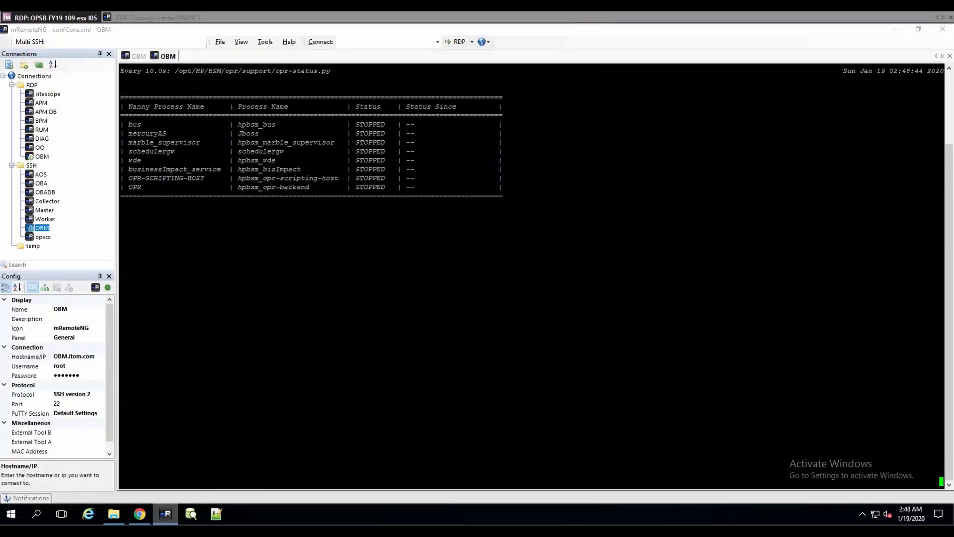